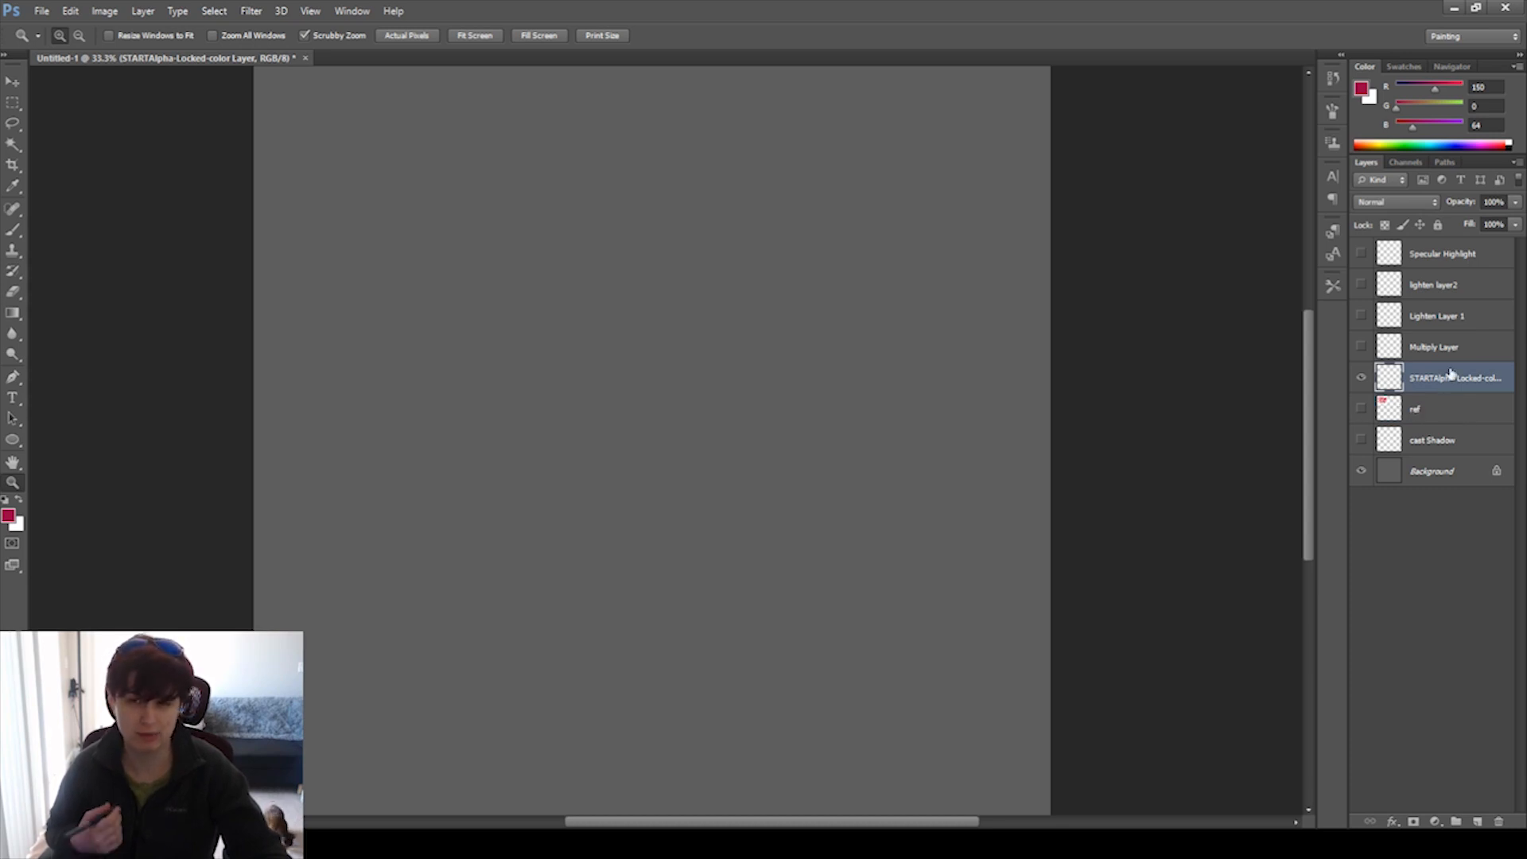
# Brush a solid crimson diamond-shaped gem onto the middle of the canvas on the START alpha-locked color layer.
pyautogui.click(24, 231)
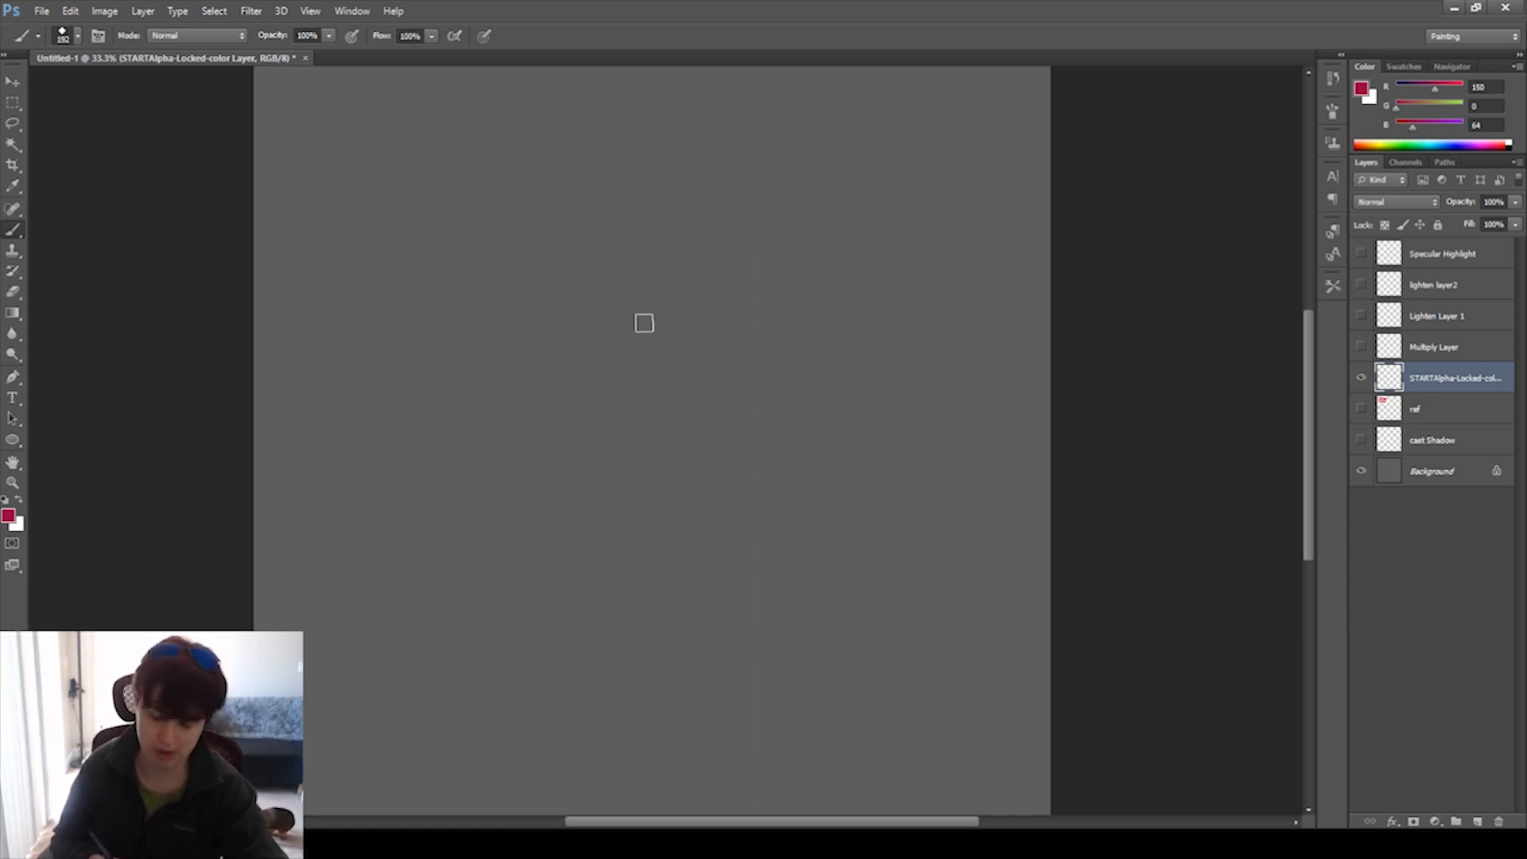
pyautogui.press(']')
pyautogui.press(']')
pyautogui.press(']')
pyautogui.press(']')
pyautogui.moveTo(514, 429)
pyautogui.mouseDown()
pyautogui.moveTo(628, 227)
pyautogui.moveTo(523, 434)
pyautogui.moveTo(638, 569)
pyautogui.moveTo(850, 389)
pyautogui.moveTo(837, 399)
pyautogui.moveTo(642, 234)
pyautogui.moveTo(855, 395)
pyautogui.moveTo(631, 535)
pyautogui.mouseUp()
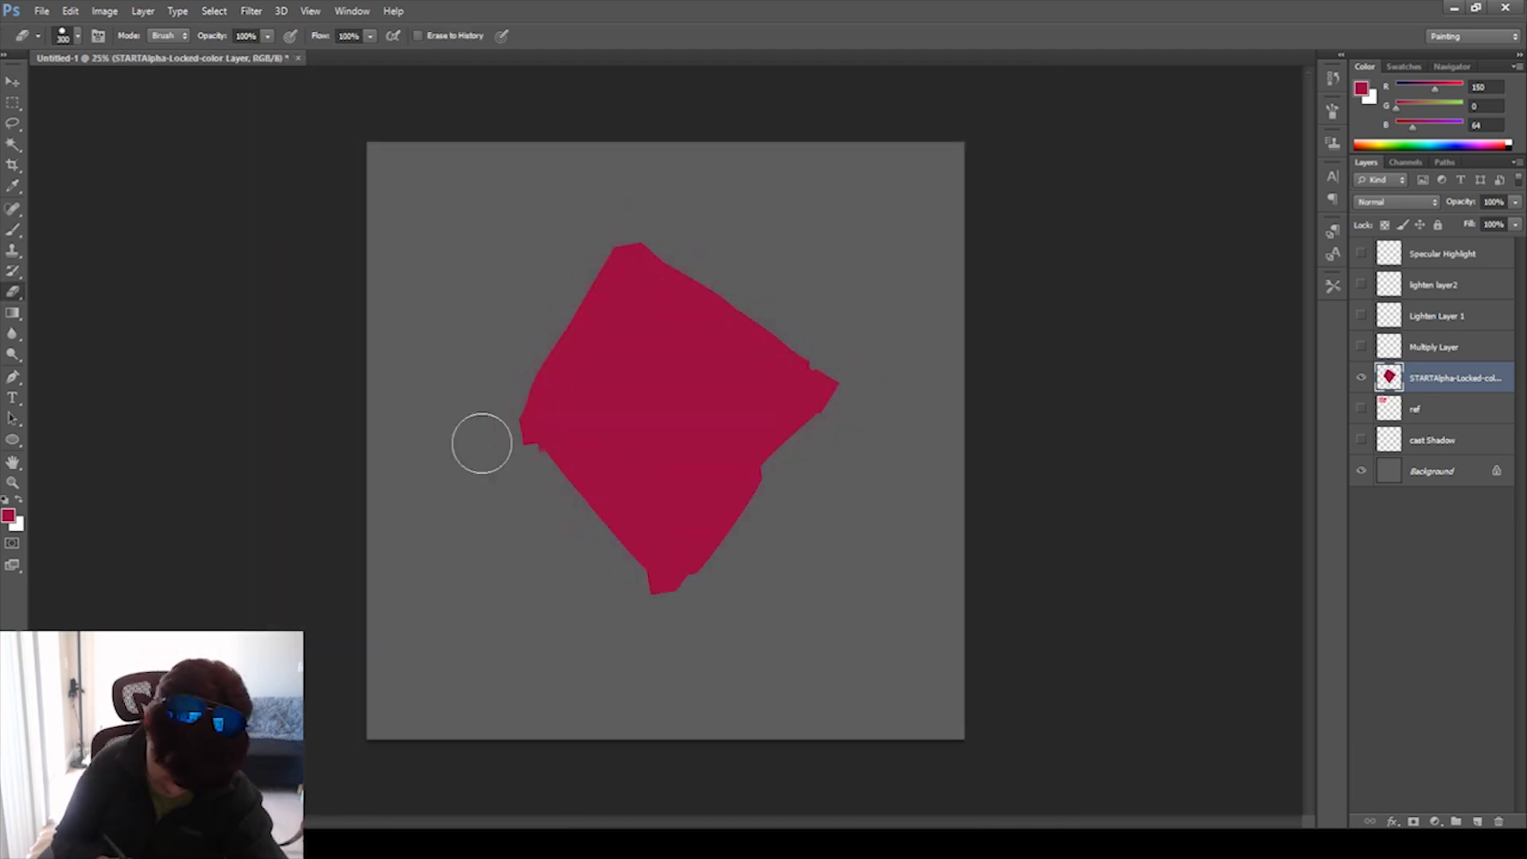
# Trim the gem's rough edges straight with the Eraser, then rebuild its upper tip and left corner with a smaller brush.
pyautogui.moveTo(481, 444)
pyautogui.mouseDown()
pyautogui.moveTo(703, 497)
pyautogui.moveTo(682, 641)
pyautogui.mouseUp()
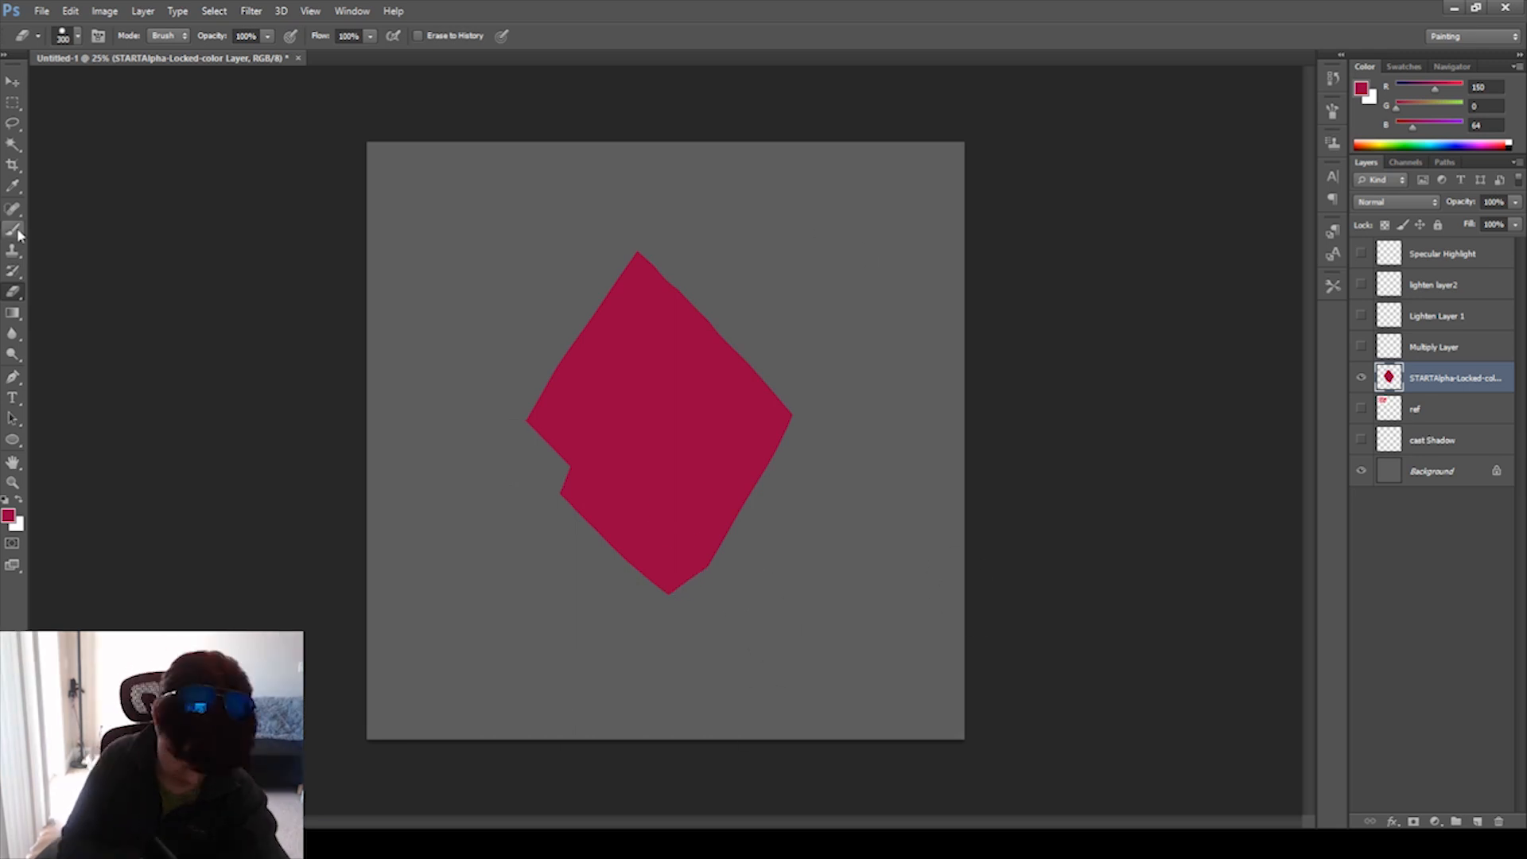
pyautogui.press('b')
pyautogui.moveTo(641, 266)
pyautogui.mouseDown()
pyautogui.moveTo(663, 239)
pyautogui.moveTo(792, 411)
pyautogui.mouseUp()
pyautogui.press('[')
pyautogui.press('[')
pyautogui.press('[')
pyautogui.press('[')
pyautogui.press('[')
pyautogui.press('[')
pyautogui.moveTo(537, 394); pyautogui.dragTo(533, 415)
pyautogui.press('e')
pyautogui.press('b')
pyautogui.moveTo(557, 359)
pyautogui.mouseDown()
pyautogui.moveTo(534, 401)
pyautogui.moveTo(561, 458)
pyautogui.mouseUp()
pyautogui.moveTo(568, 457); pyautogui.dragTo(565, 487)
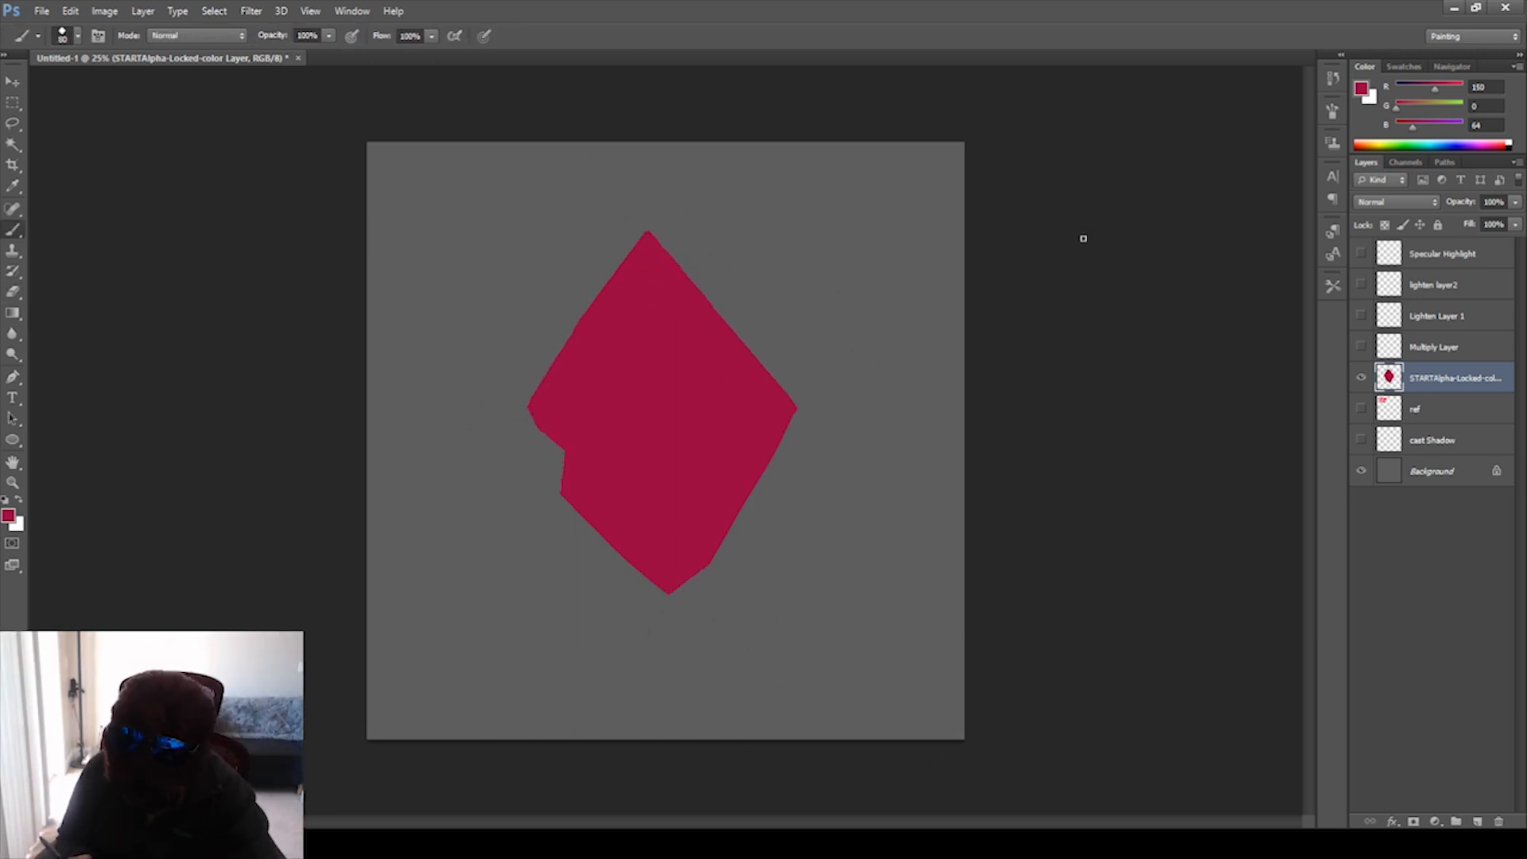
# Refine the gem's left corner, notch and lower-left edge by alternating crimson brush strokes and erasing.
pyautogui.moveTo(538, 389); pyautogui.dragTo(531, 403)
pyautogui.press('e')
pyautogui.press('b')
pyautogui.moveTo(560, 337)
pyautogui.mouseDown()
pyautogui.moveTo(545, 471)
pyautogui.moveTo(561, 443)
pyautogui.mouseUp()
pyautogui.moveTo(549, 374); pyautogui.dragTo(641, 241)
pyautogui.moveTo(557, 429)
pyautogui.mouseDown()
pyautogui.moveTo(534, 396)
pyautogui.moveTo(544, 369)
pyautogui.mouseUp()
pyautogui.press('e')
pyautogui.moveTo(577, 501)
pyautogui.mouseDown()
pyautogui.moveTo(549, 451)
pyautogui.moveTo(606, 520)
pyautogui.mouseUp()
pyautogui.press('b')
pyautogui.moveTo(560, 436)
pyautogui.mouseDown()
pyautogui.moveTo(573, 496)
pyautogui.moveTo(660, 619)
pyautogui.mouseUp()
# Erase along the gem's lower-right edges, top tip and left corner to sharpen the outline.
pyautogui.press('e')
pyautogui.moveTo(813, 406); pyautogui.dragTo(736, 546)
pyautogui.moveTo(671, 606); pyautogui.dragTo(743, 551)
pyautogui.moveTo(667, 219)
pyautogui.mouseDown()
pyautogui.moveTo(681, 243)
pyautogui.moveTo(652, 238)
pyautogui.moveTo(677, 239)
pyautogui.mouseUp()
pyautogui.press('b')
pyautogui.press('e')
pyautogui.moveTo(520, 403); pyautogui.dragTo(533, 417)
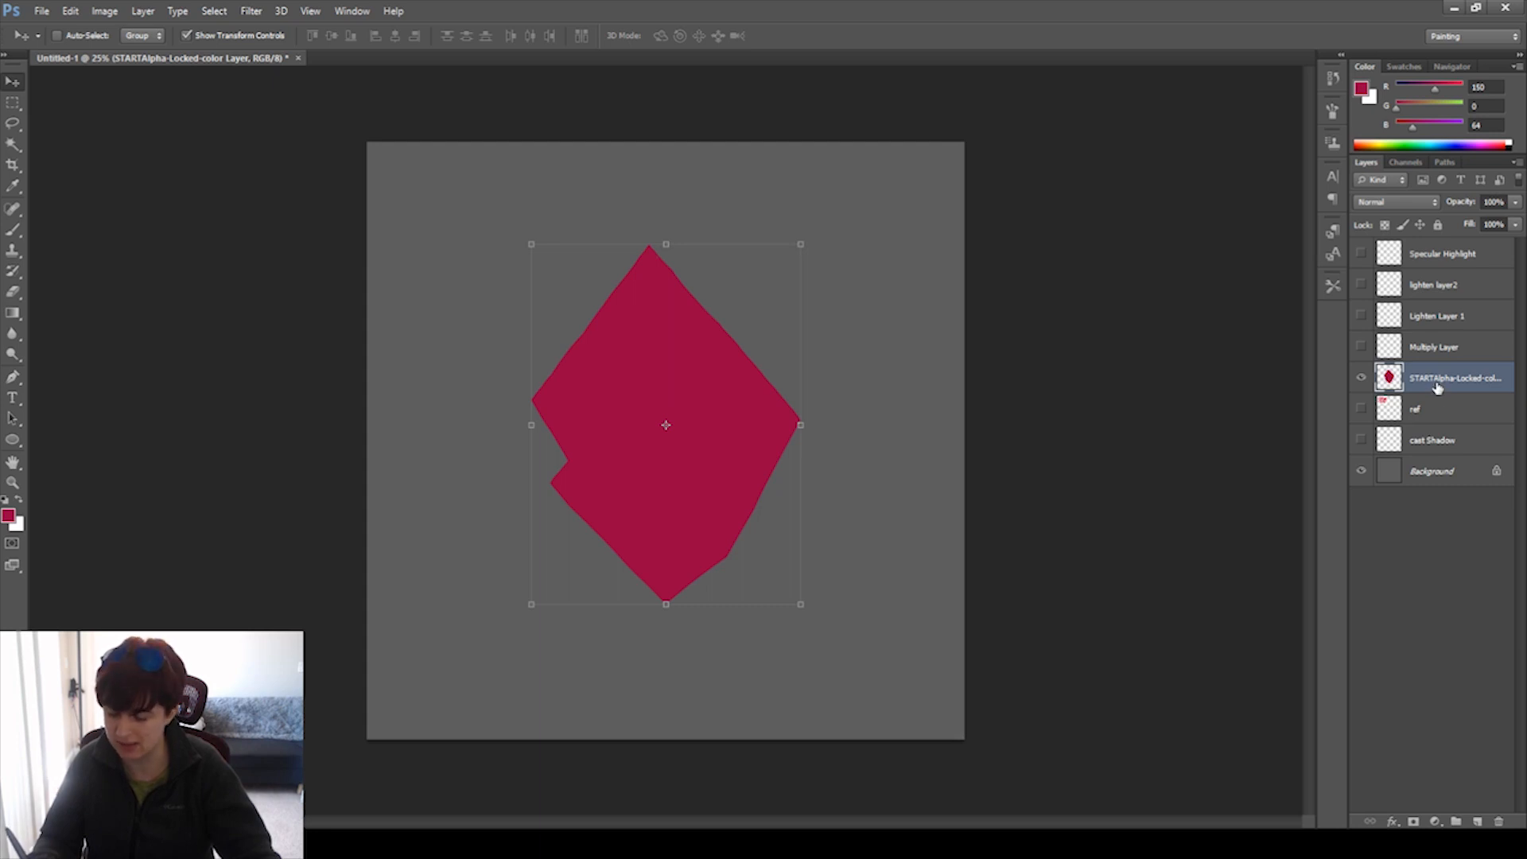
# Lock the color layer's transparent pixels and paint the whole gem orange with a large brush.
pyautogui.click(1386, 226)
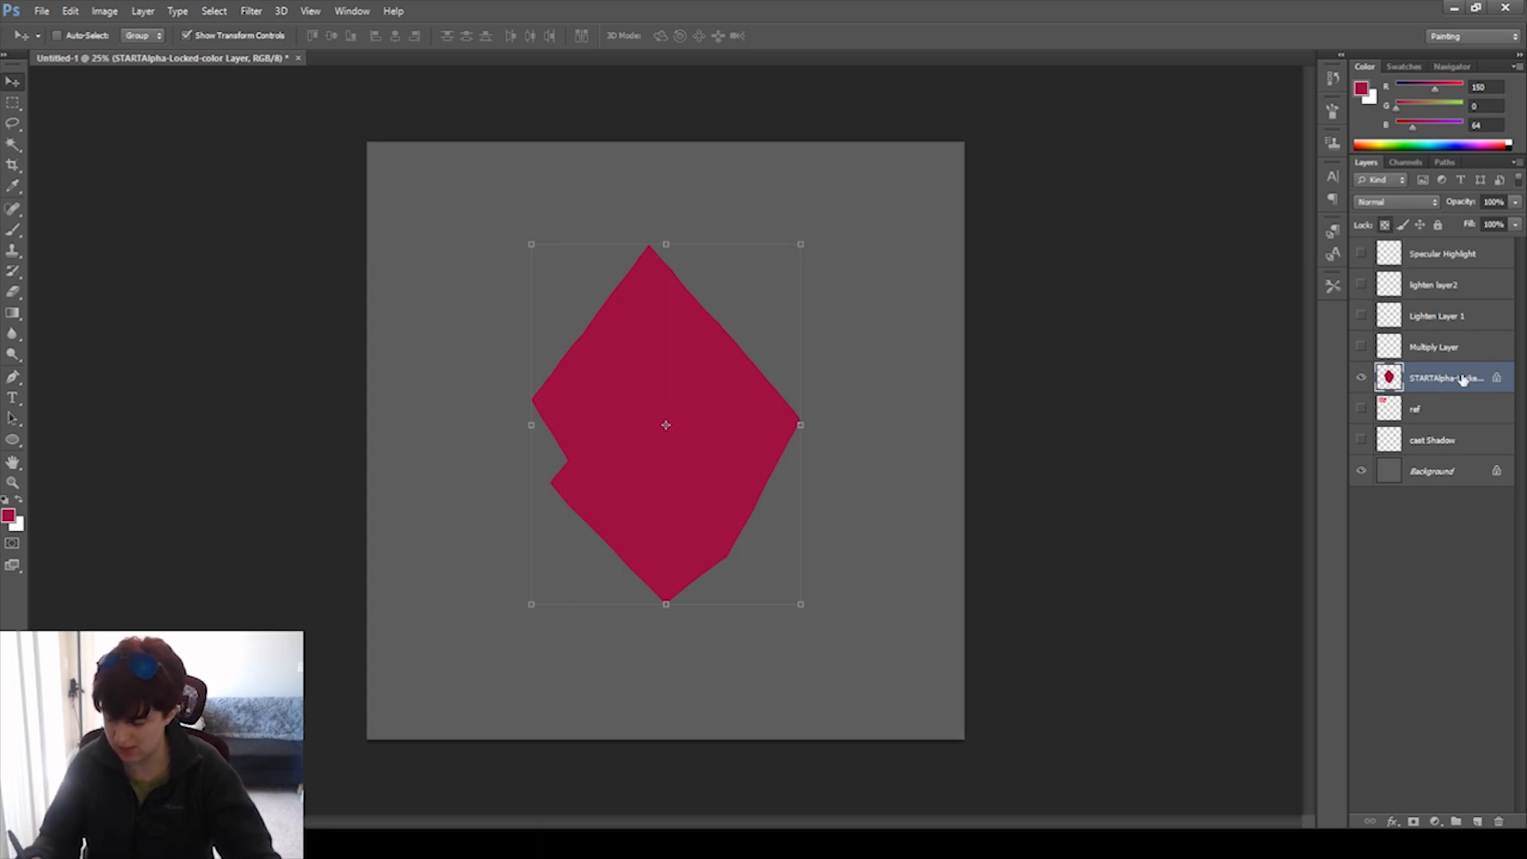
pyautogui.press('b')
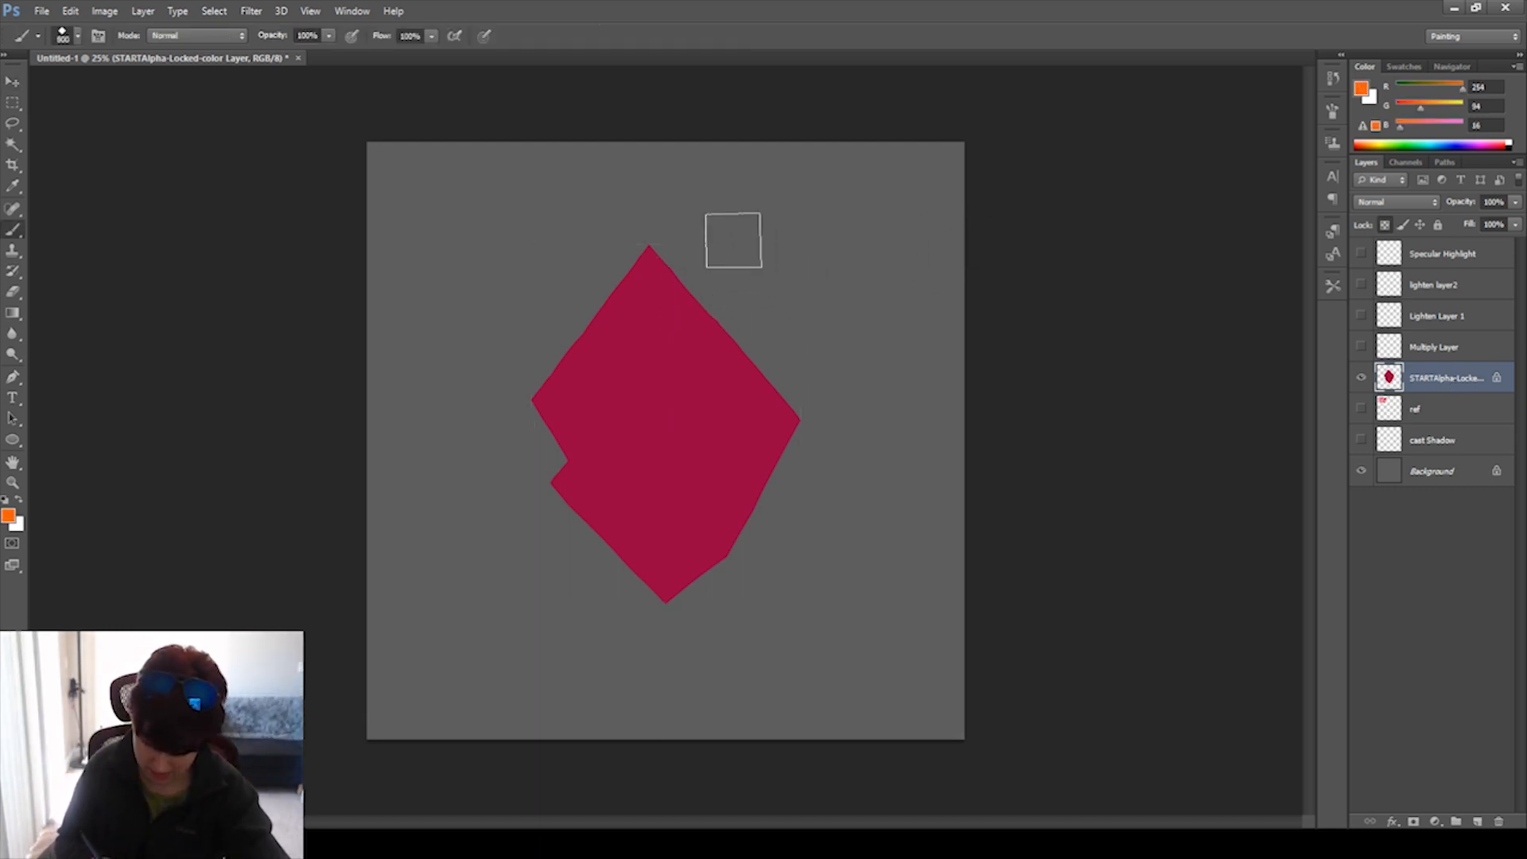
pyautogui.click(648, 273)
pyautogui.moveTo(552, 301)
pyautogui.mouseDown()
pyautogui.moveTo(368, 402)
pyautogui.moveTo(341, 464)
pyautogui.moveTo(641, 409)
pyautogui.moveTo(1029, 369)
pyautogui.moveTo(273, 607)
pyautogui.moveTo(757, 474)
pyautogui.moveTo(1040, 437)
pyautogui.moveTo(491, 647)
pyautogui.moveTo(365, 570)
pyautogui.moveTo(488, 446)
pyautogui.moveTo(542, 418)
pyautogui.mouseUp()
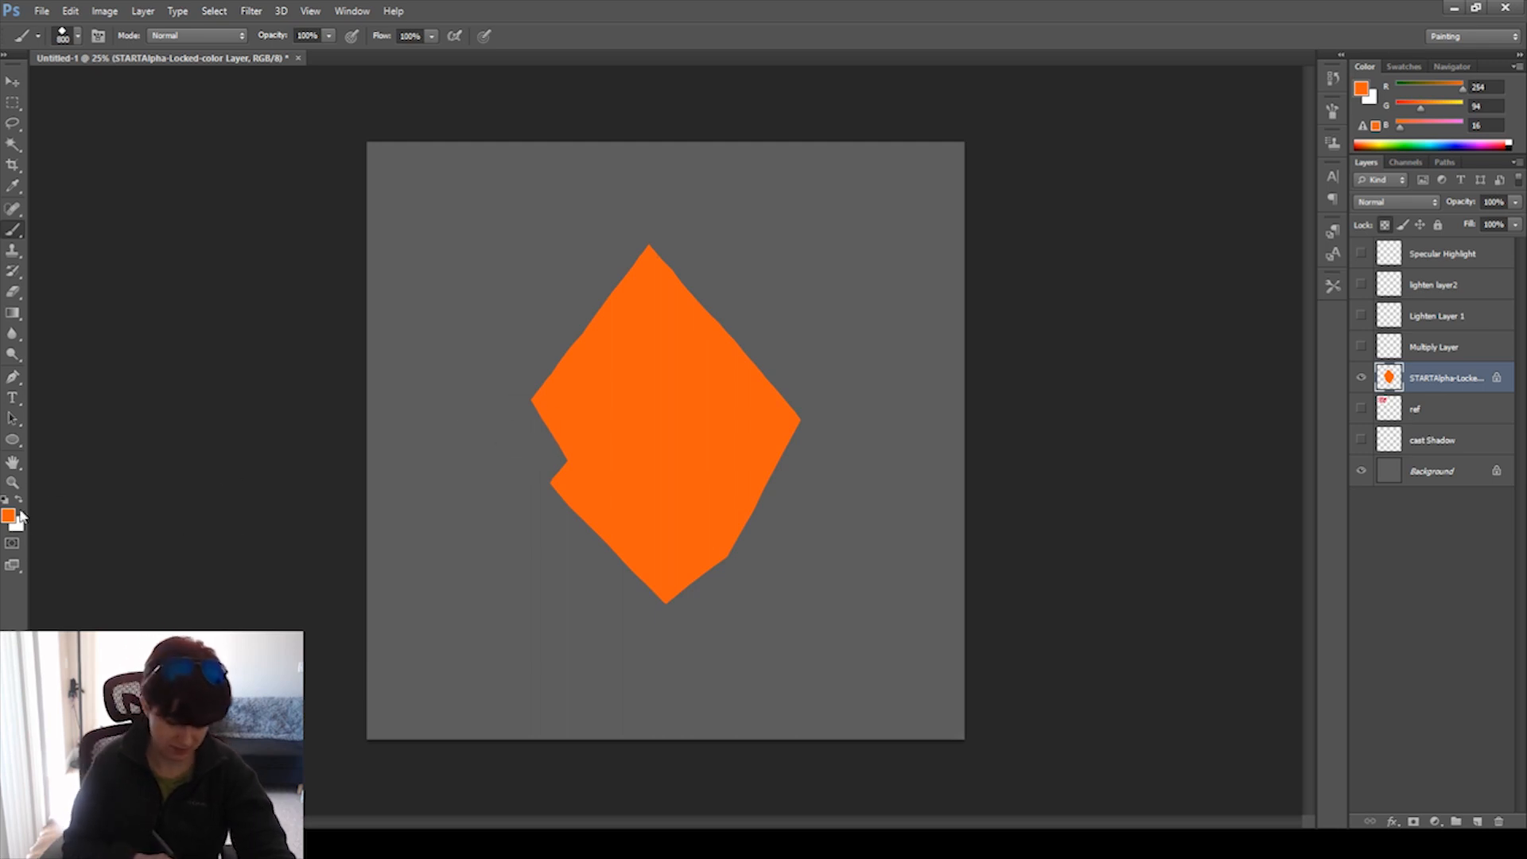
# On Layer 1, outline the usable red range on the color picker image in white and dot its midtone, shadow and highlight.
pyautogui.press('i')
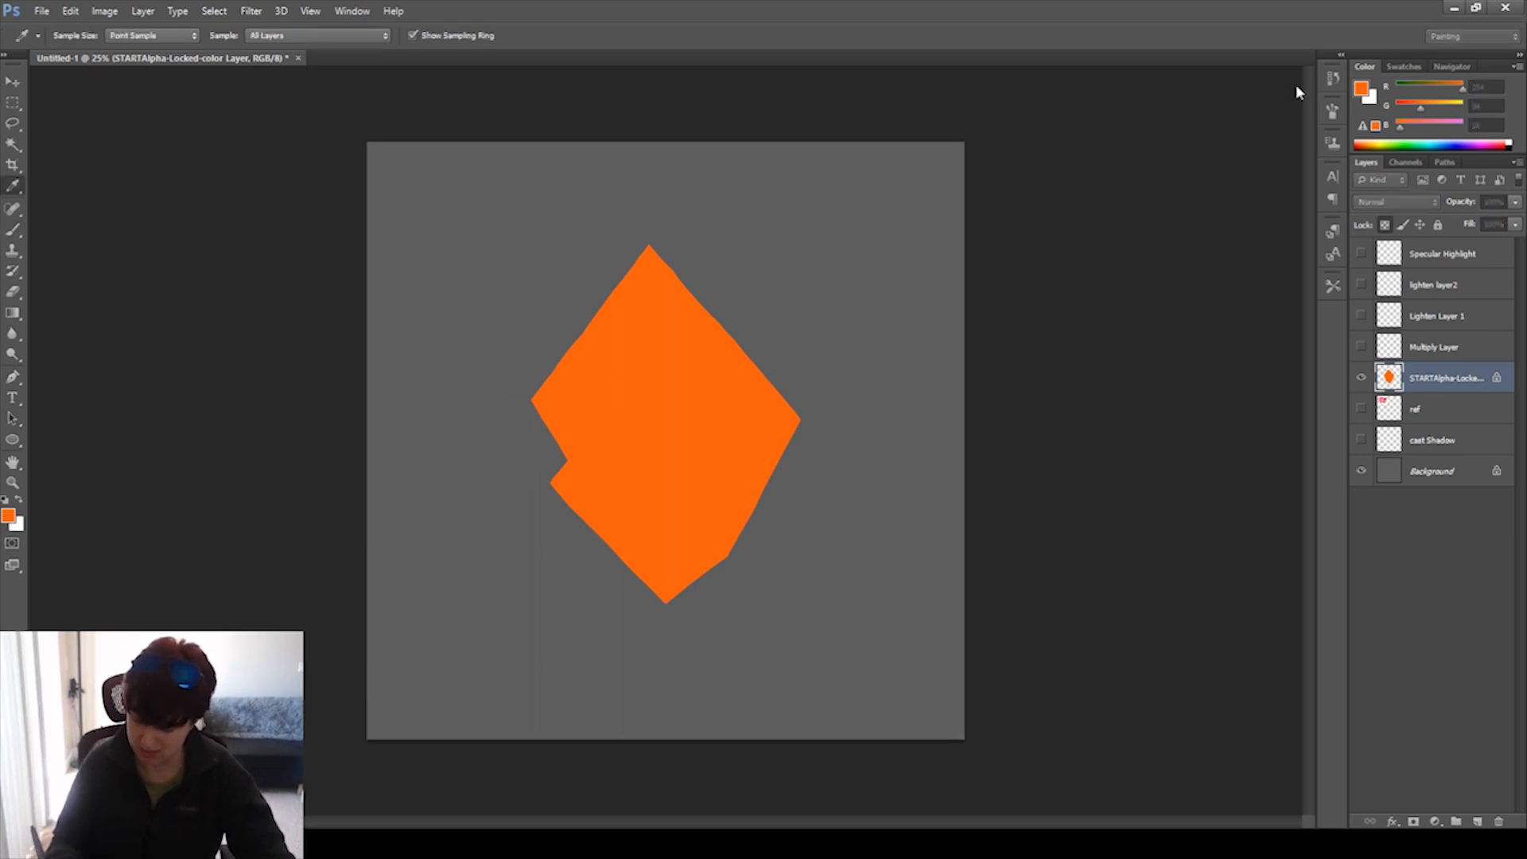
pyautogui.press('b')
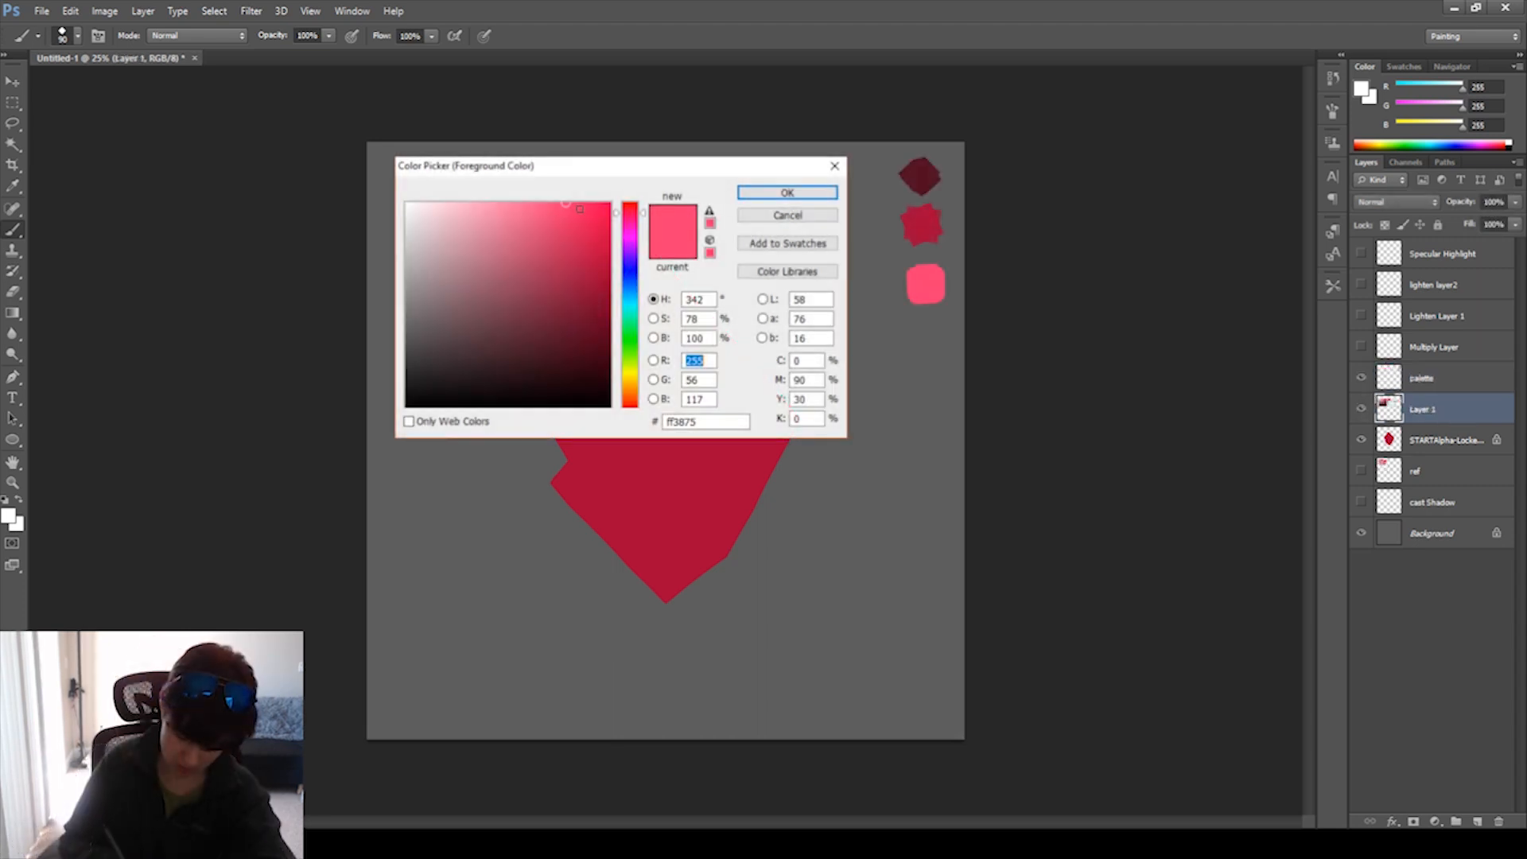
pyautogui.moveTo(592, 198)
pyautogui.mouseDown()
pyautogui.moveTo(552, 199)
pyautogui.moveTo(567, 305)
pyautogui.moveTo(547, 384)
pyautogui.moveTo(590, 364)
pyautogui.moveTo(607, 304)
pyautogui.moveTo(605, 219)
pyautogui.moveTo(586, 199)
pyautogui.mouseUp()
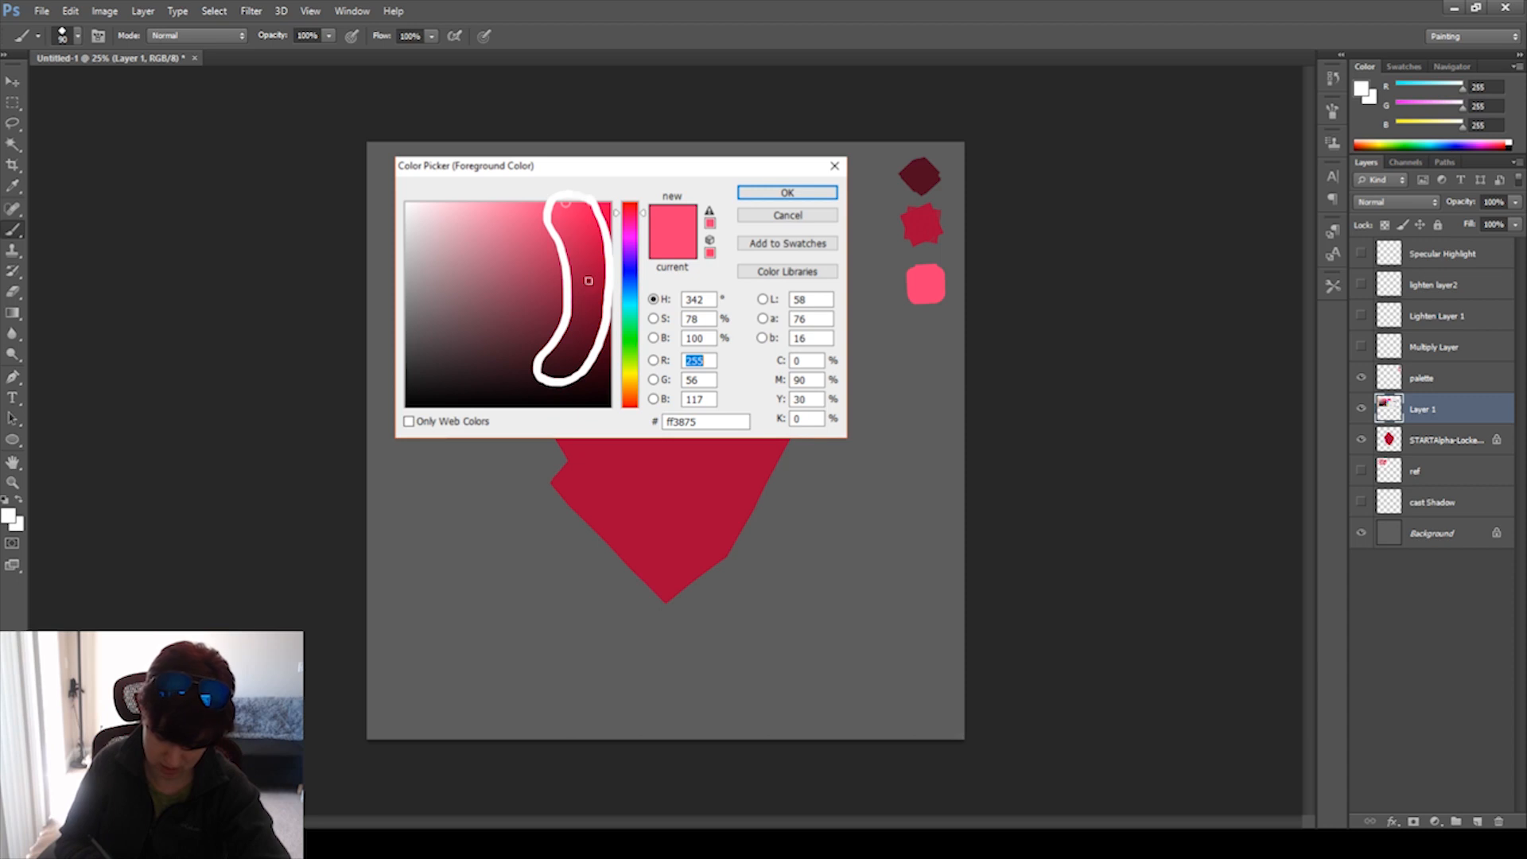
pyautogui.moveTo(592, 271); pyautogui.dragTo(590, 278)
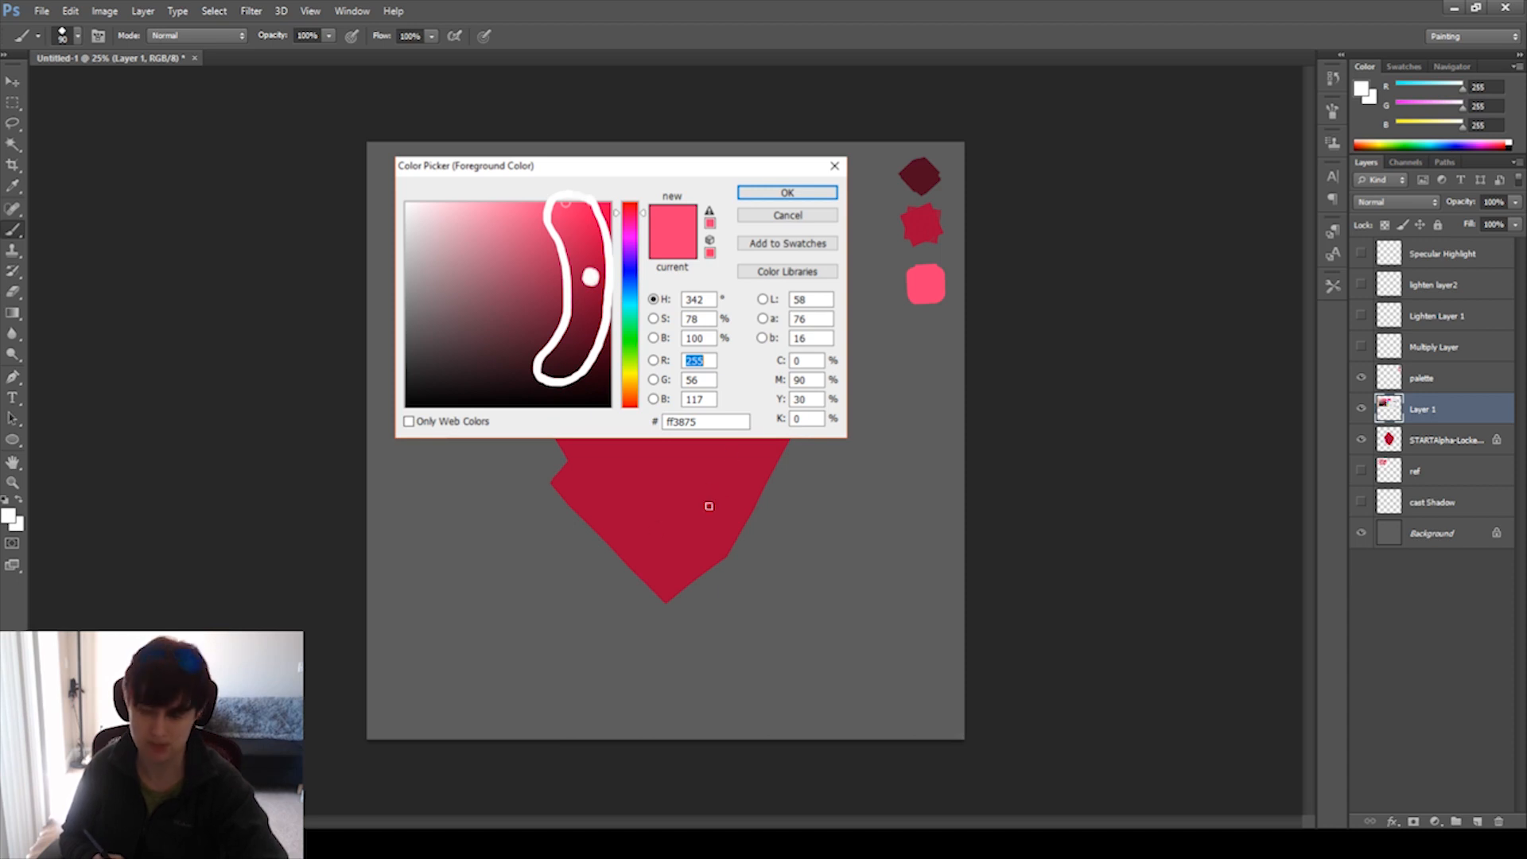
pyautogui.moveTo(573, 350); pyautogui.dragTo(576, 354)
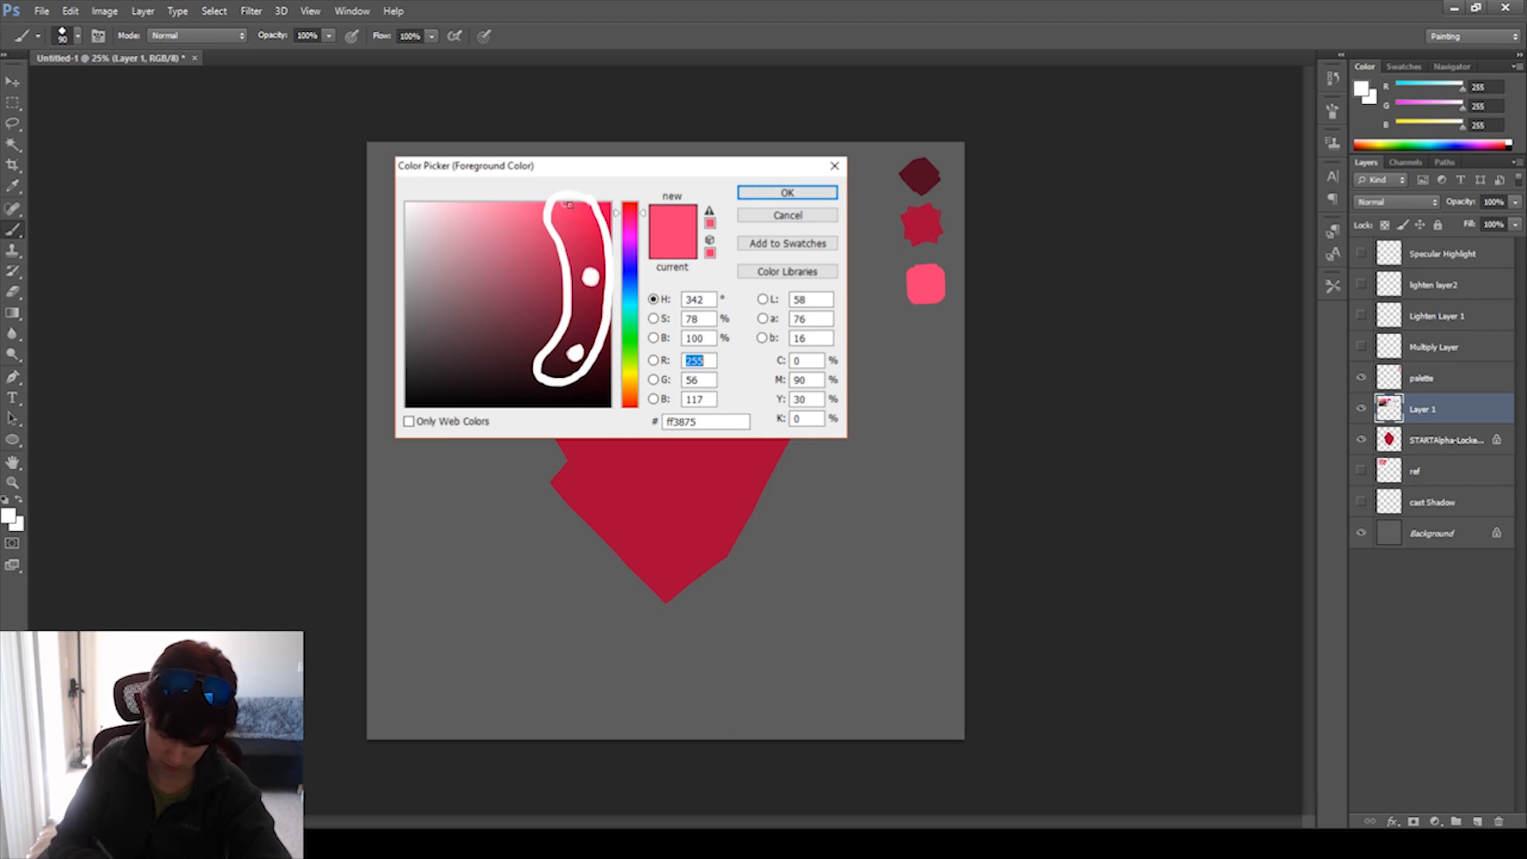
pyautogui.moveTo(569, 206)
pyautogui.mouseDown()
pyautogui.moveTo(618, 186)
pyautogui.moveTo(565, 207)
pyautogui.mouseUp()
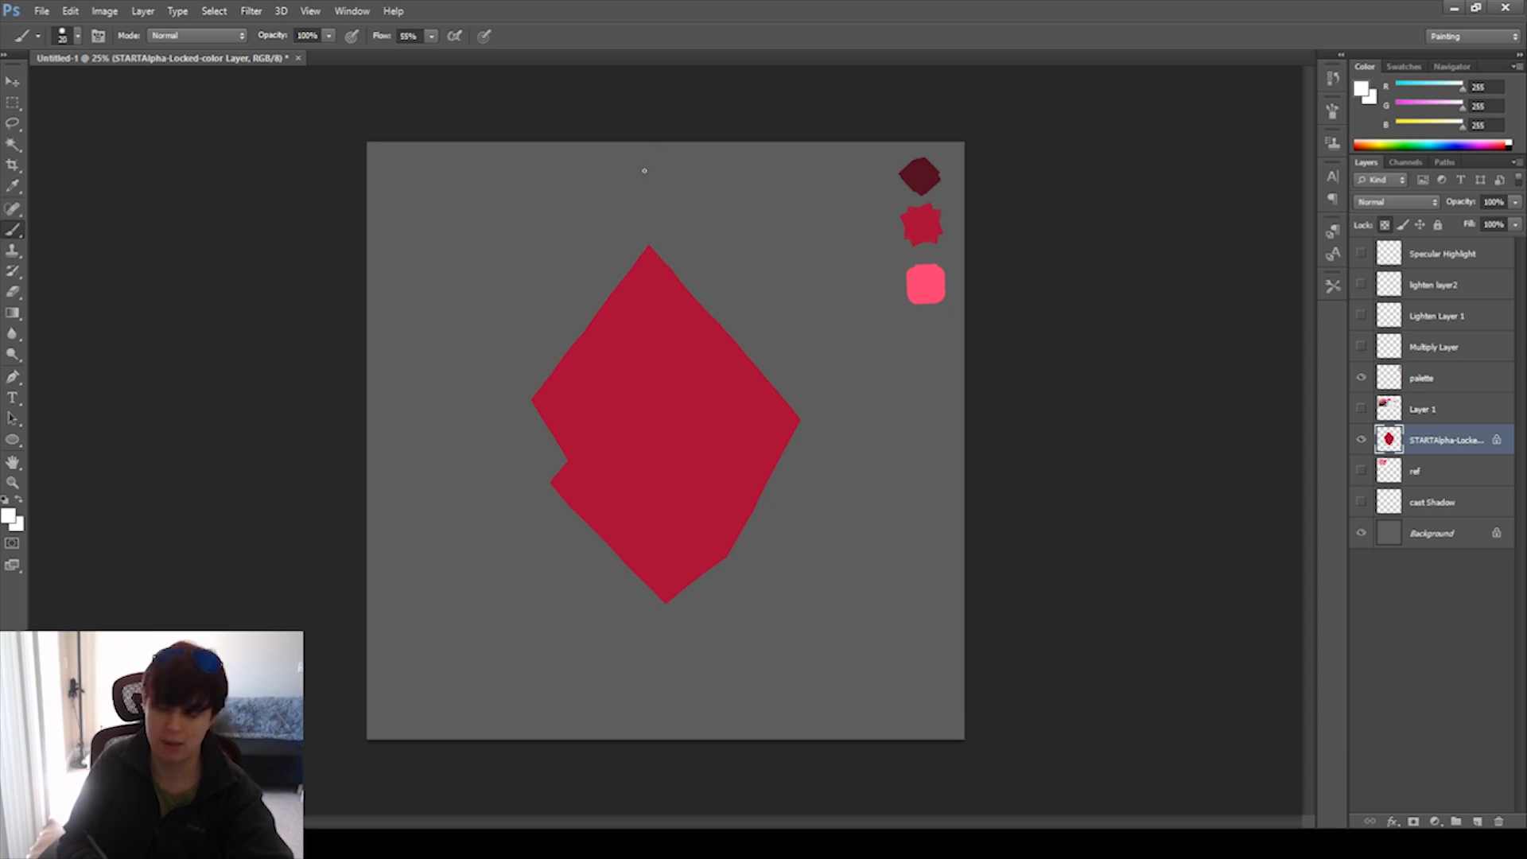
# On the palette layer, draw a white downward arrow above the gem and a light blue diagonal arrow toward its upper-left edge.
pyautogui.click(1431, 382)
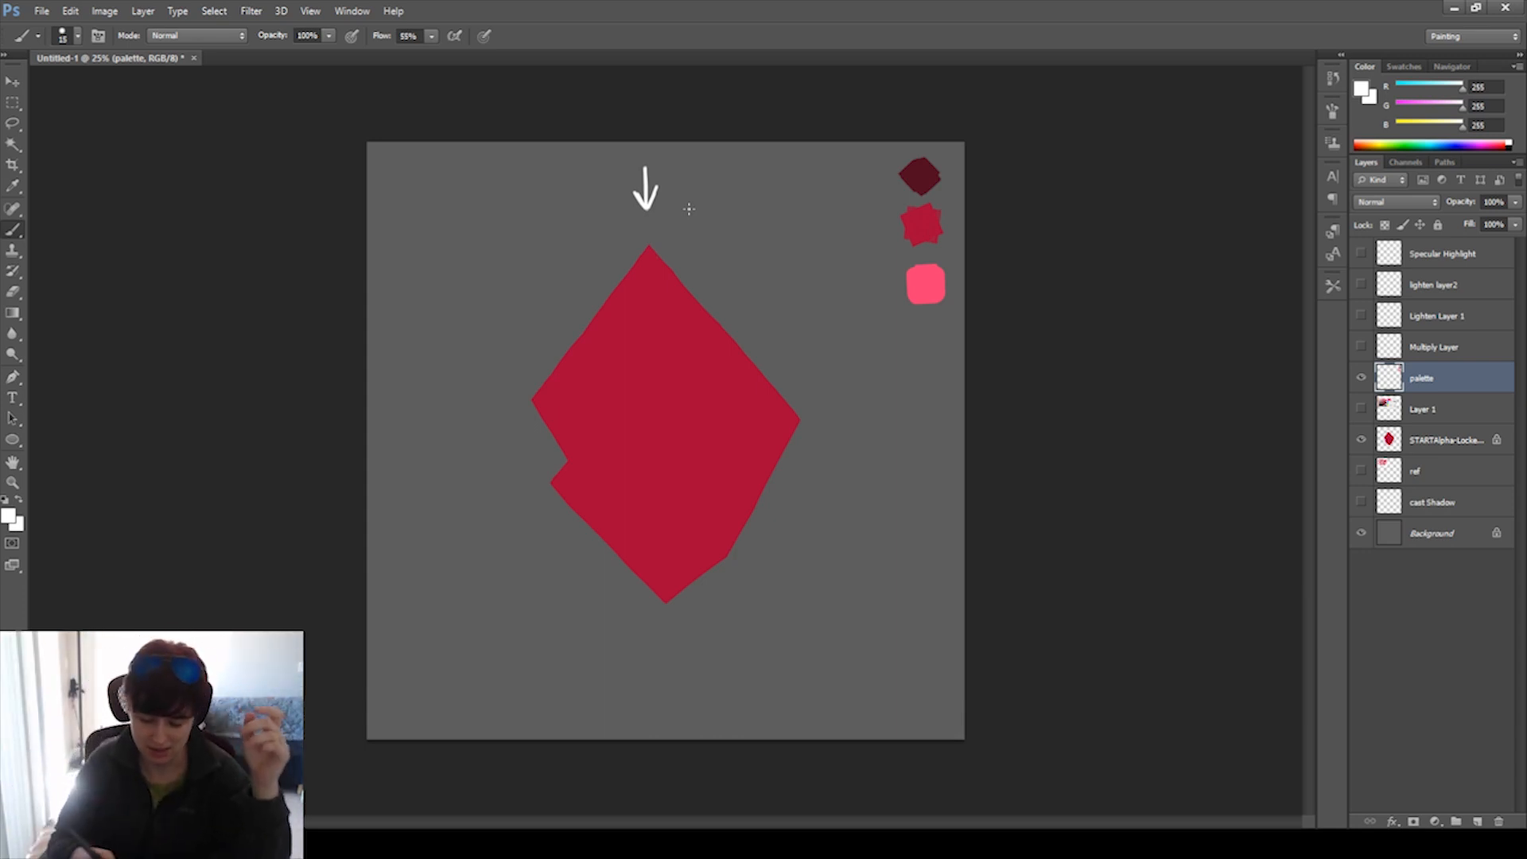
pyautogui.press('i')
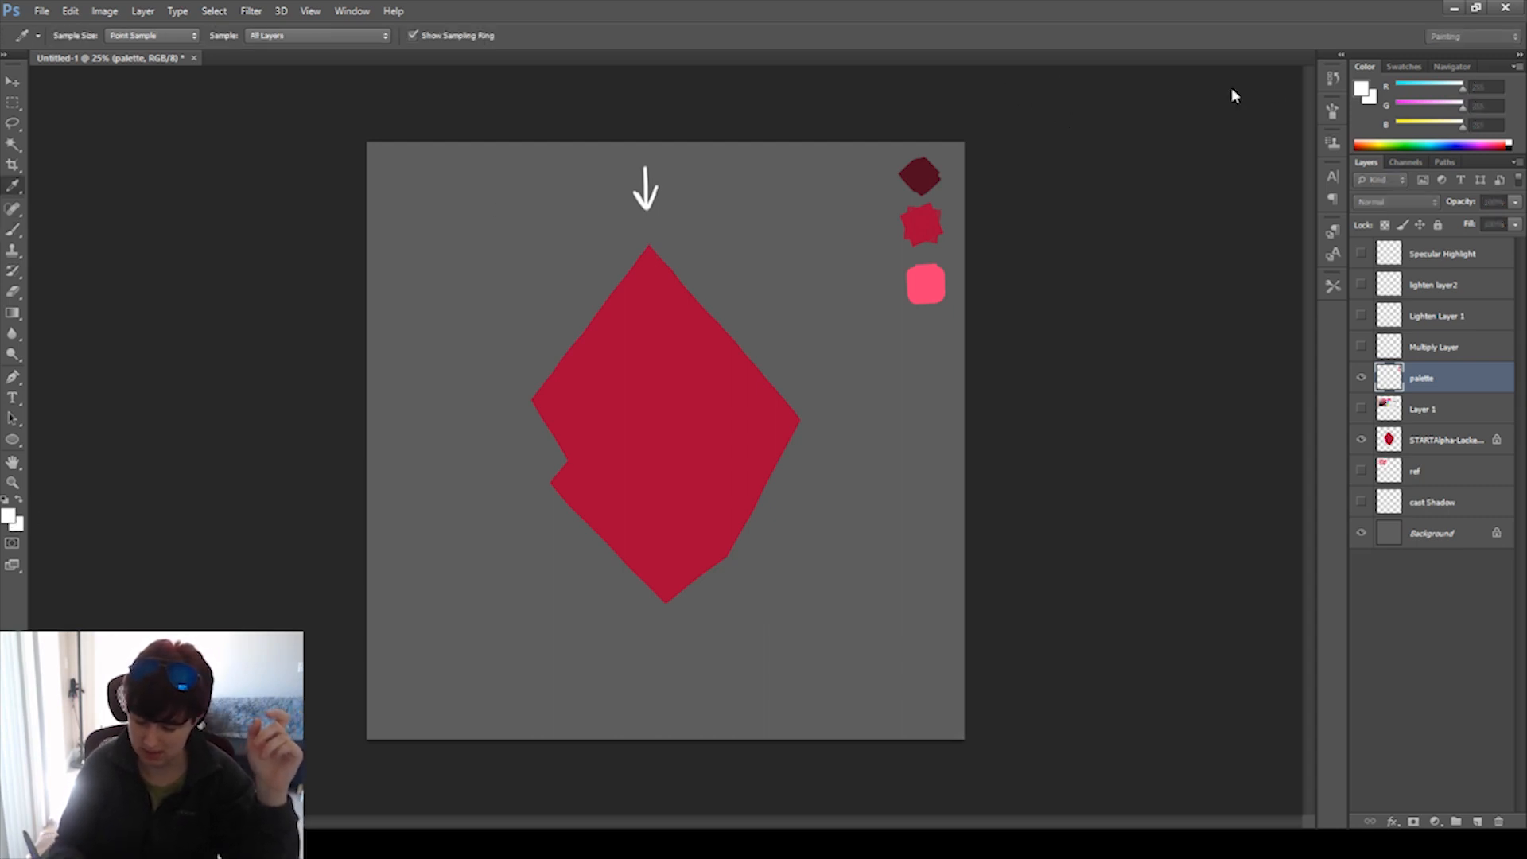
pyautogui.press('b')
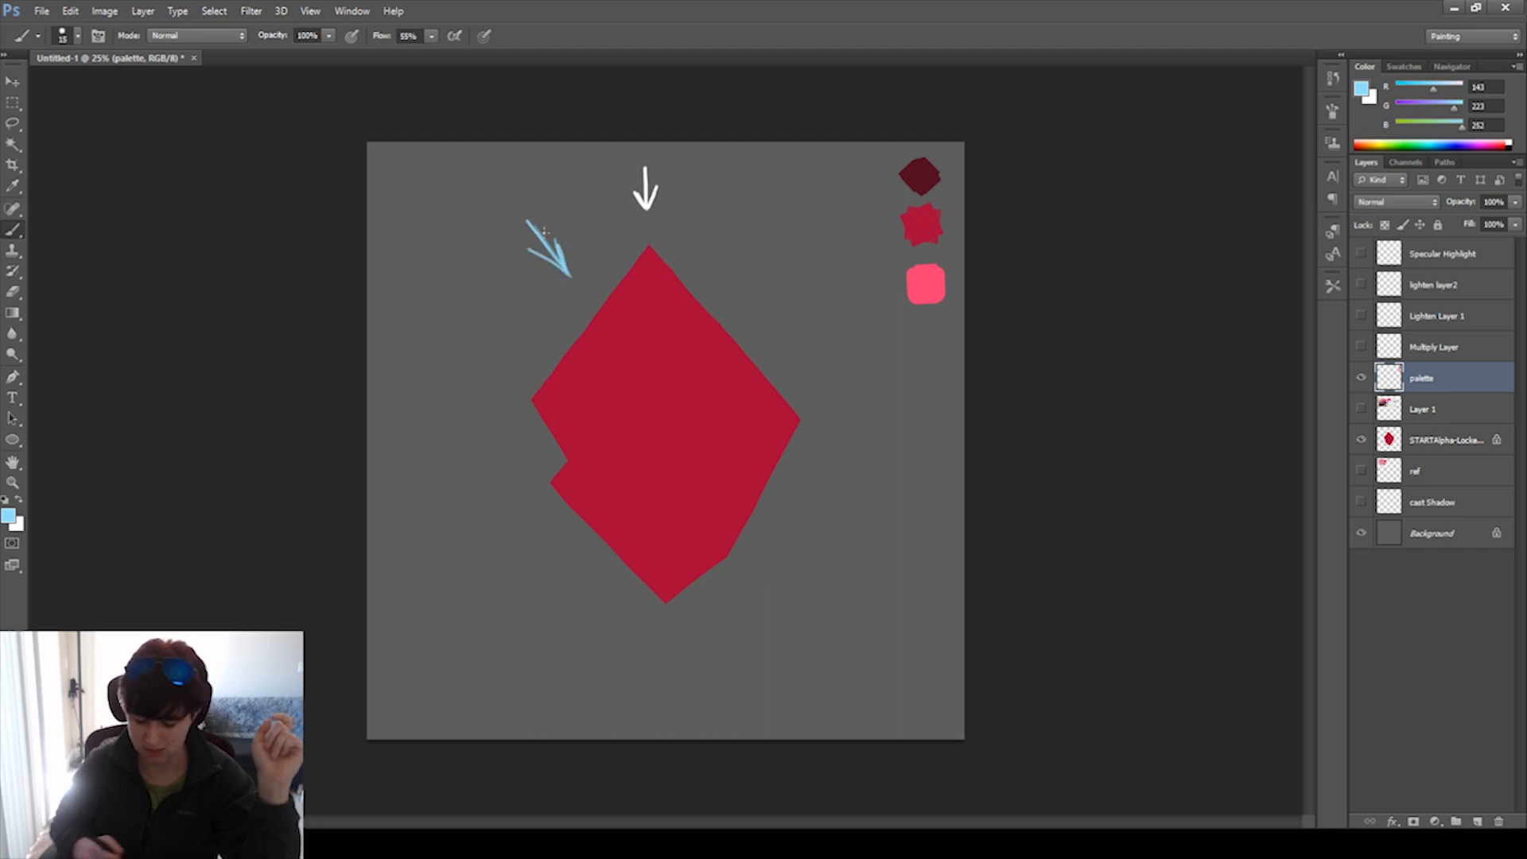
# On the alpha-locked color layer, shade the gem's upper facets with the sampled dark red swatch, using a 900-pixel soft brush.
pyautogui.hotkey('alt', '[')
pyautogui.hotkey('alt', '[')
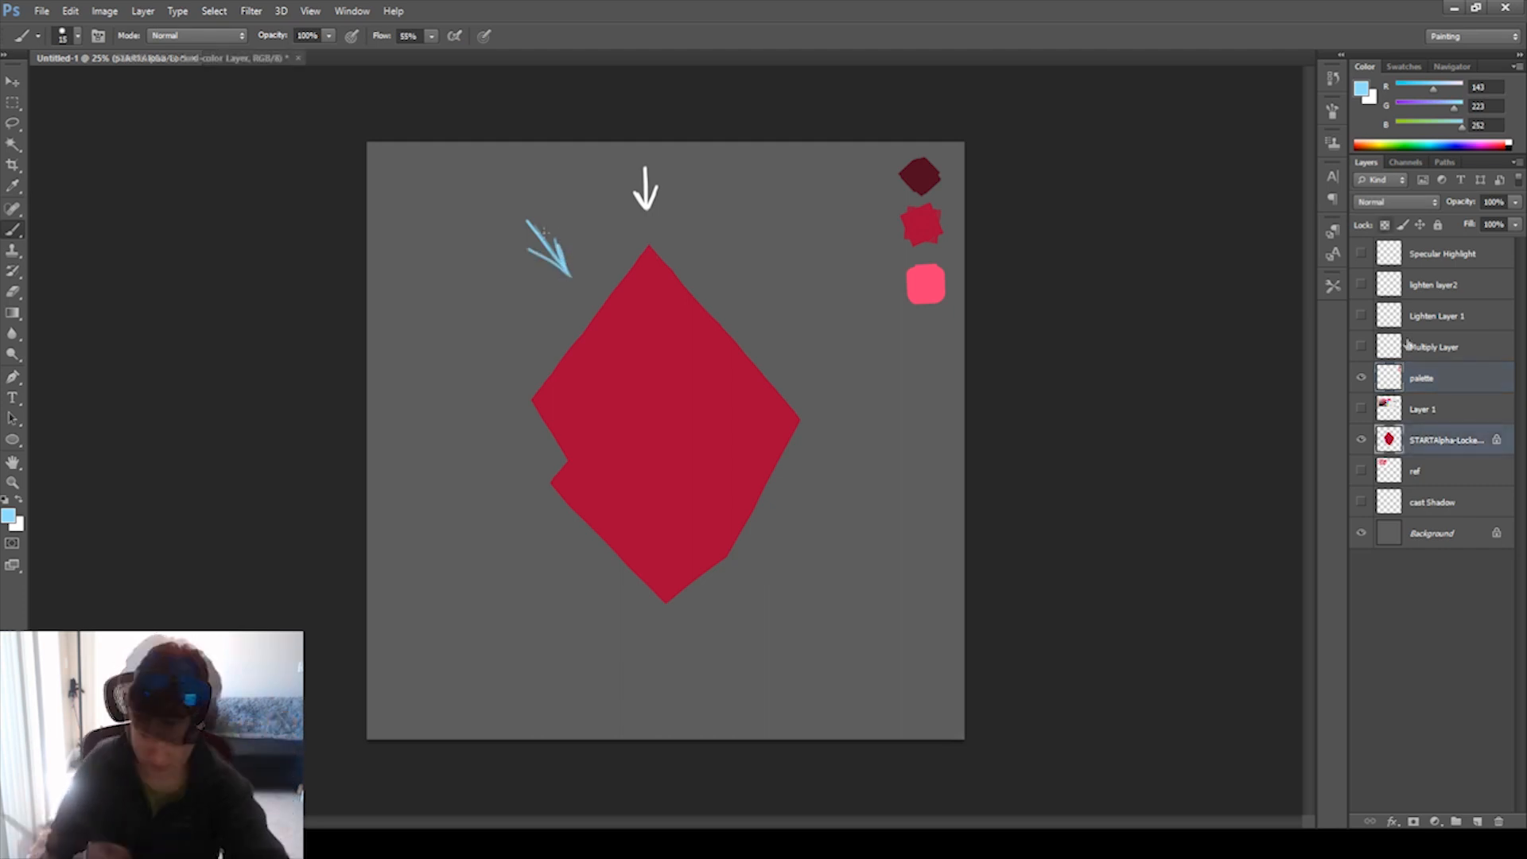
pyautogui.press('i')
pyautogui.click(922, 183)
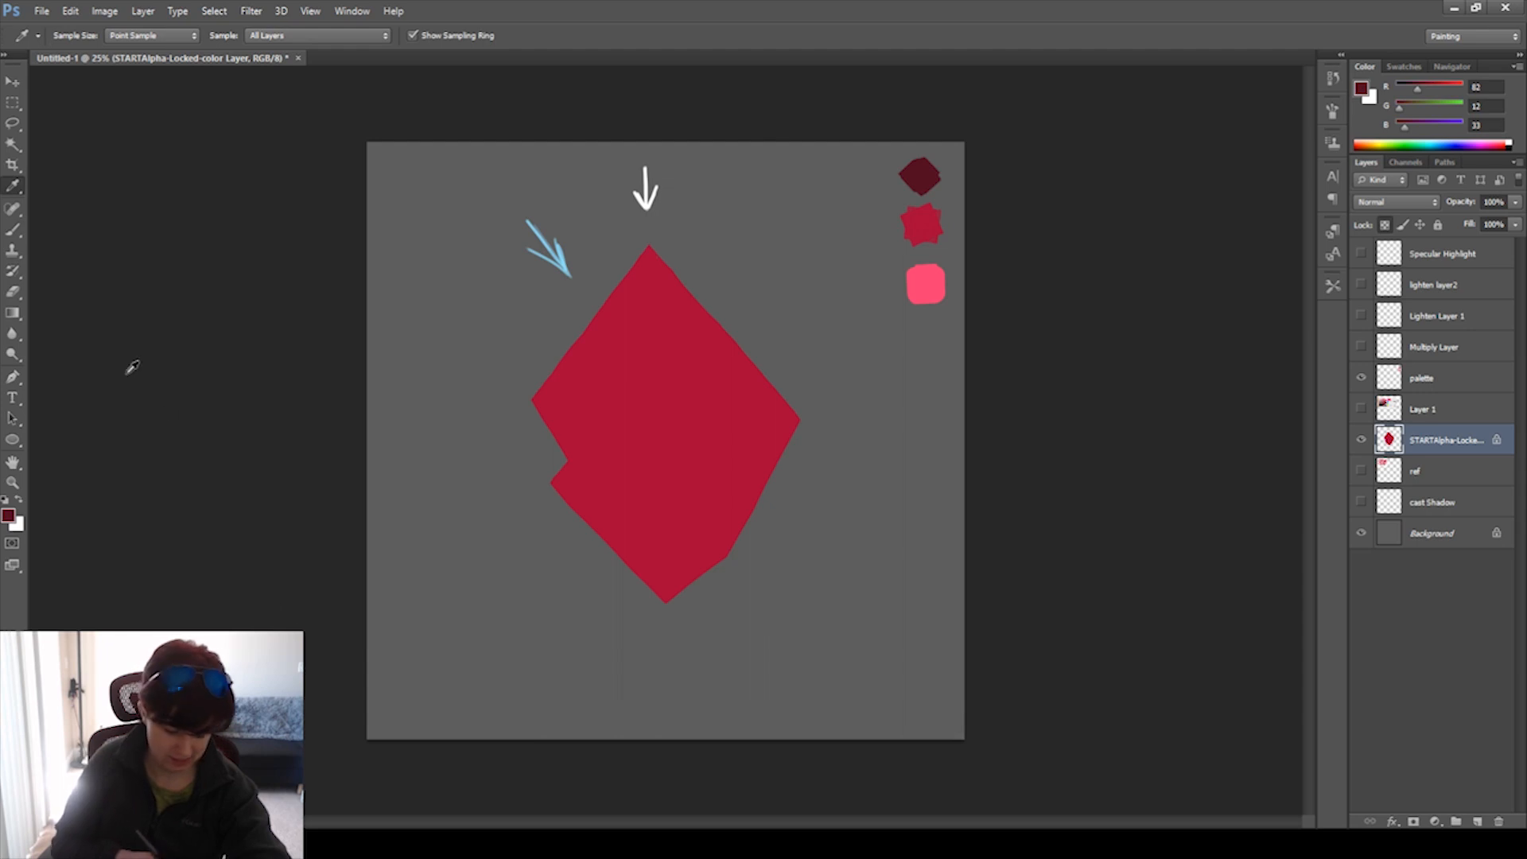
pyautogui.click(13, 229)
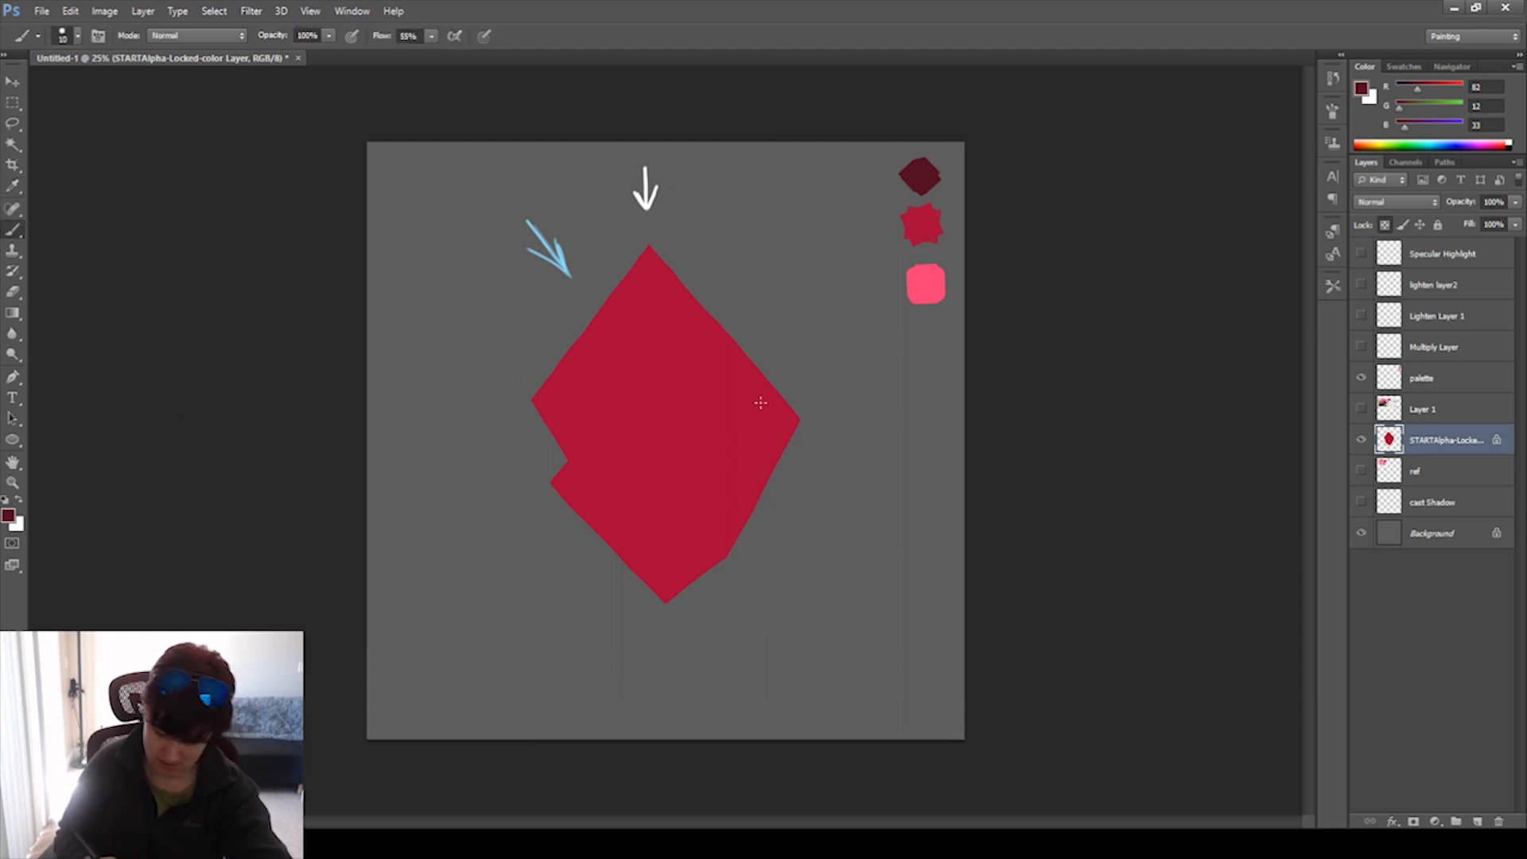
pyautogui.press('[')
pyautogui.press('[')
pyautogui.press('[')
pyautogui.press('[')
pyautogui.press('[')
pyautogui.press('[')
pyautogui.press('[')
pyautogui.press('[')
pyautogui.press('[')
pyautogui.press('[')
pyautogui.press('i')
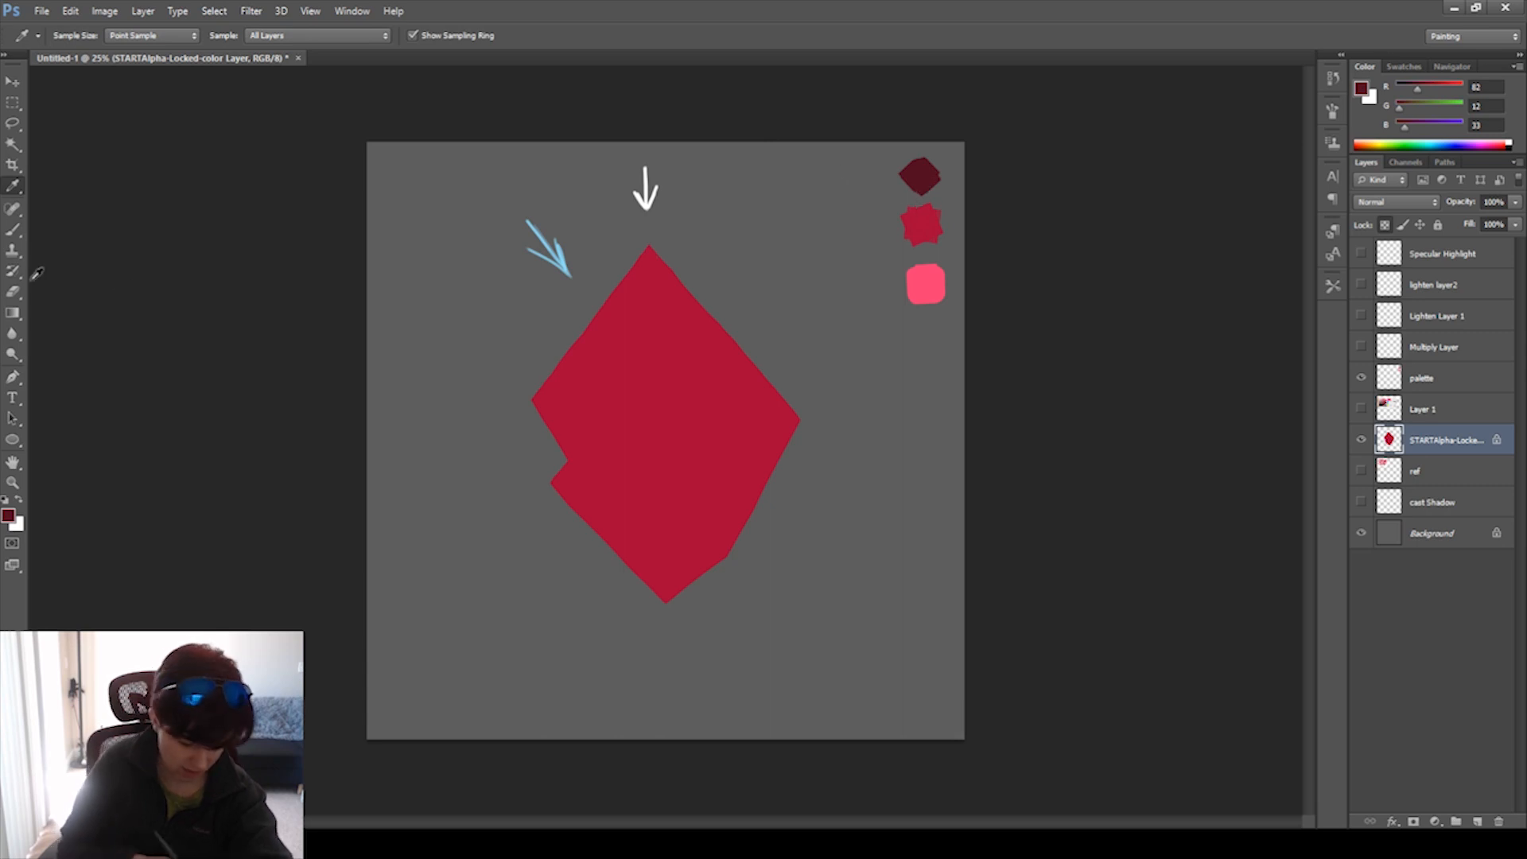
pyautogui.click(13, 229)
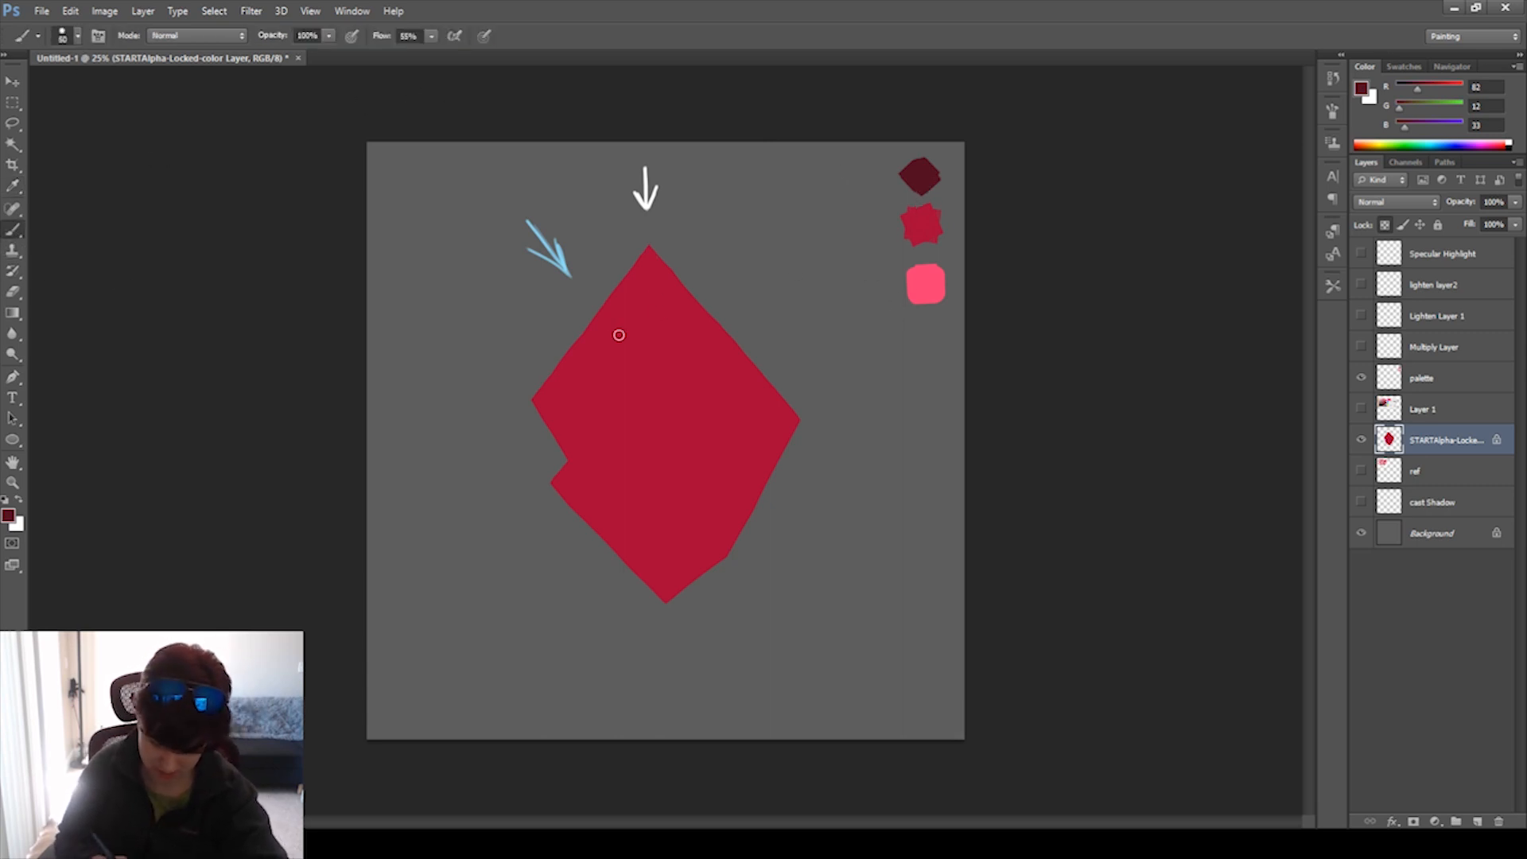
pyautogui.press(']')
pyautogui.press(']')
pyautogui.press(']')
pyautogui.press(']')
pyautogui.press(']')
pyautogui.press(']')
pyautogui.press(']')
pyautogui.press(']')
pyautogui.press(']')
pyautogui.press(']')
pyautogui.press(']')
pyautogui.press(']')
pyautogui.press(']')
pyautogui.press(']')
pyautogui.press(']')
pyautogui.press(']')
pyautogui.moveTo(760, 251); pyautogui.dragTo(621, 244)
pyautogui.moveTo(852, 286)
pyautogui.mouseDown()
pyautogui.moveTo(647, 279)
pyautogui.moveTo(538, 398)
pyautogui.moveTo(581, 269)
pyautogui.moveTo(763, 410)
pyautogui.mouseUp()
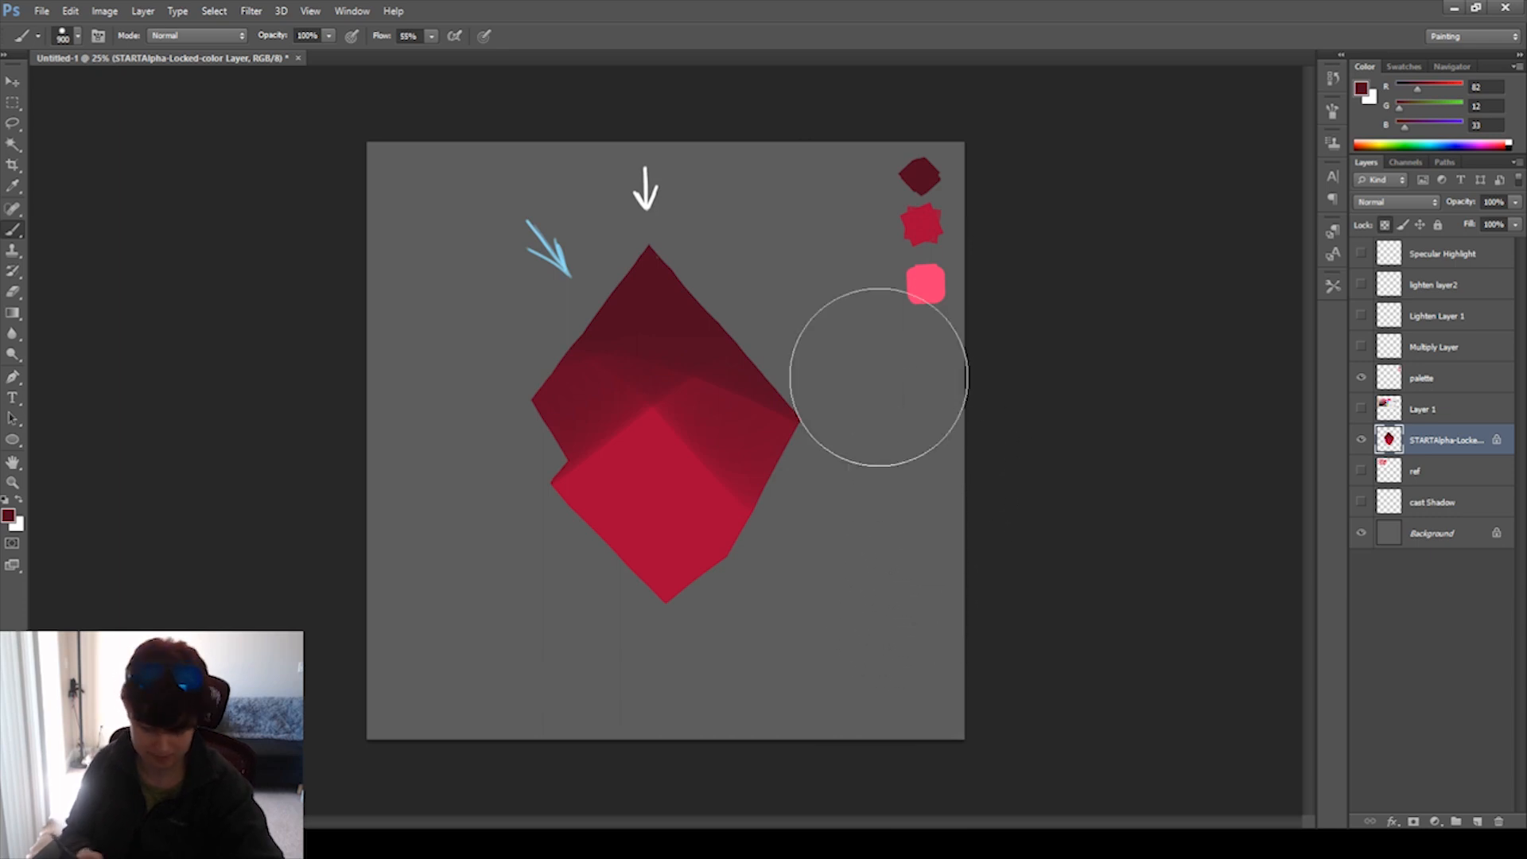
# Sample the pink palette swatch and paint lighter facets along the gem's lower-left and lower-right edges.
pyautogui.click(21, 183)
pyautogui.click(925, 282)
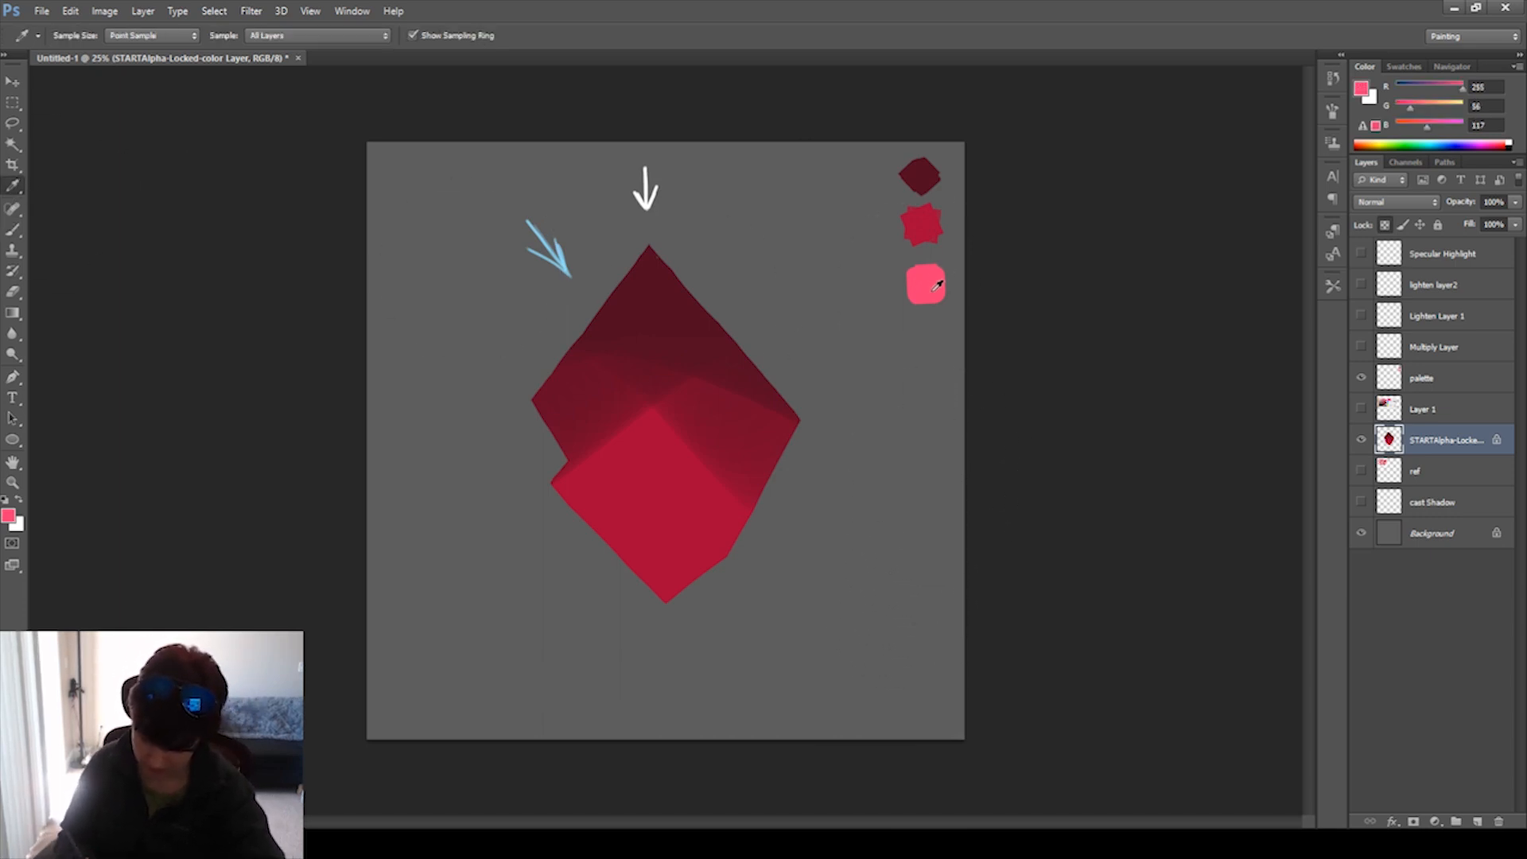
pyautogui.press('b')
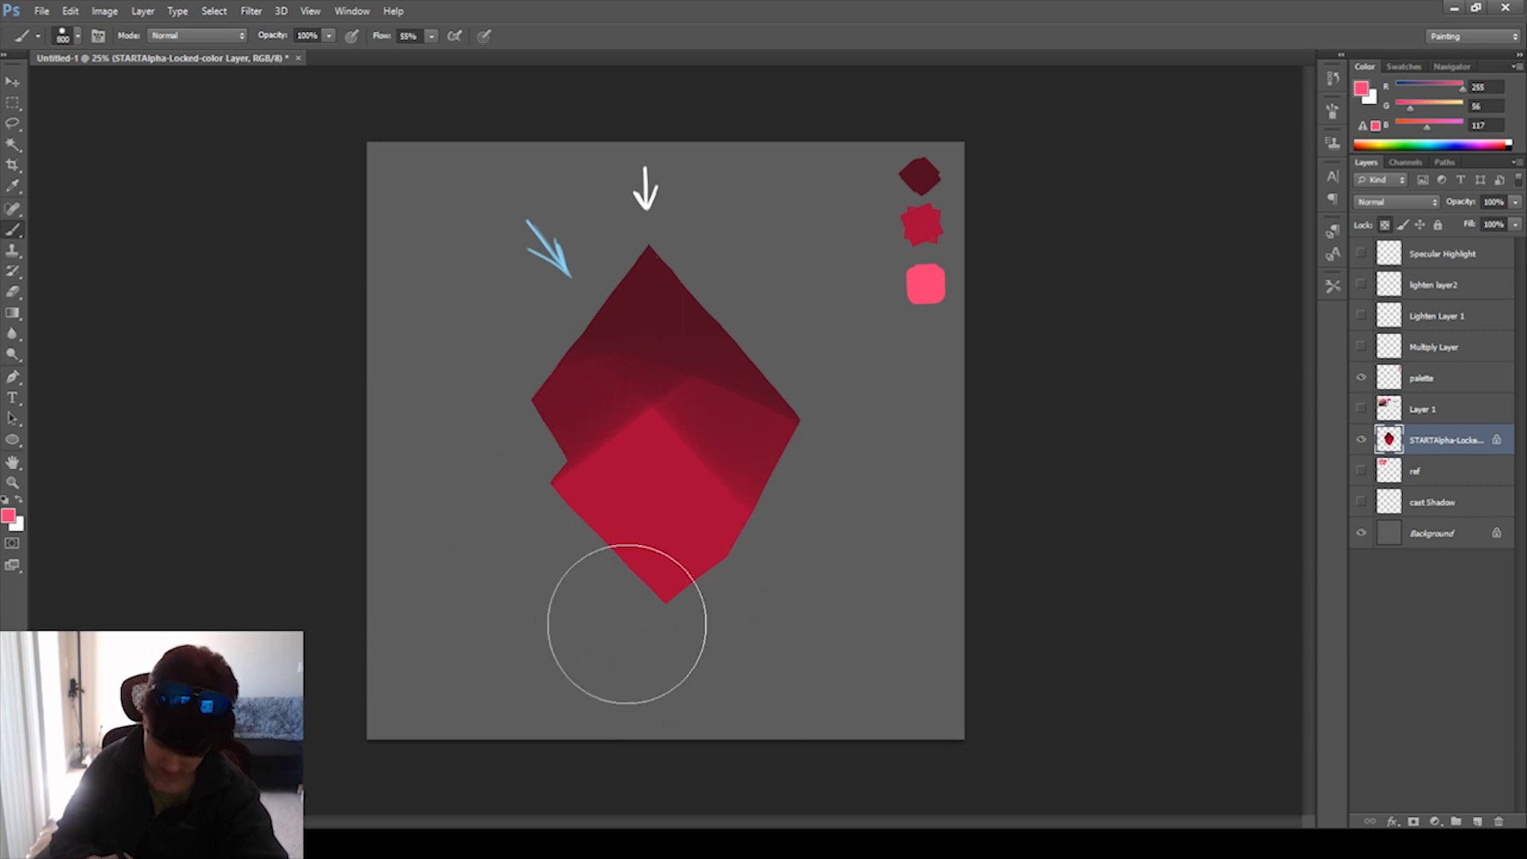
pyautogui.moveTo(515, 533); pyautogui.dragTo(636, 549)
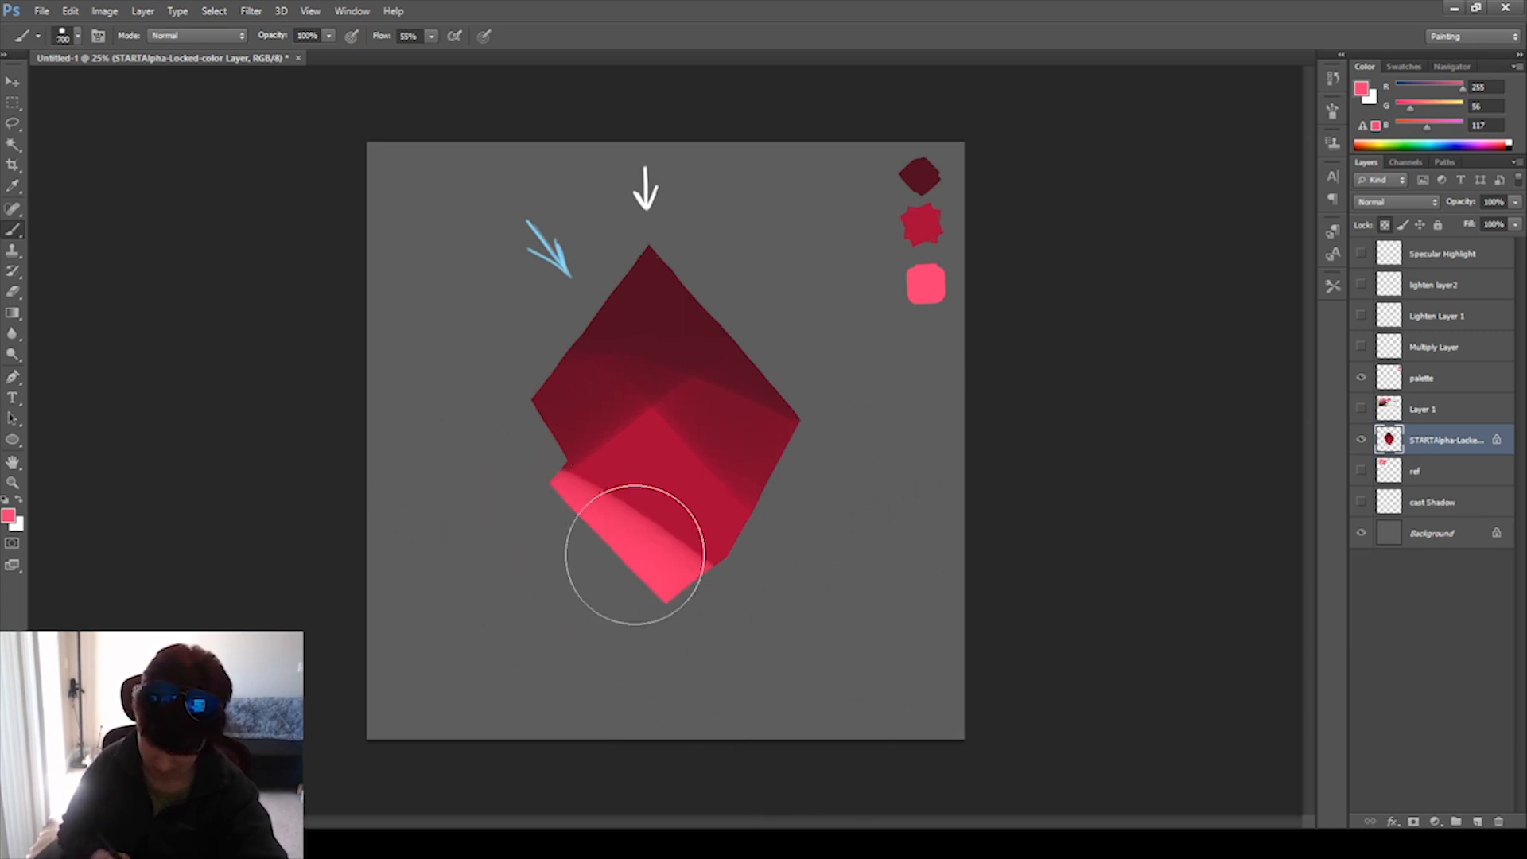
pyautogui.moveTo(636, 605)
pyautogui.mouseDown()
pyautogui.moveTo(743, 532)
pyautogui.moveTo(784, 469)
pyautogui.mouseUp()
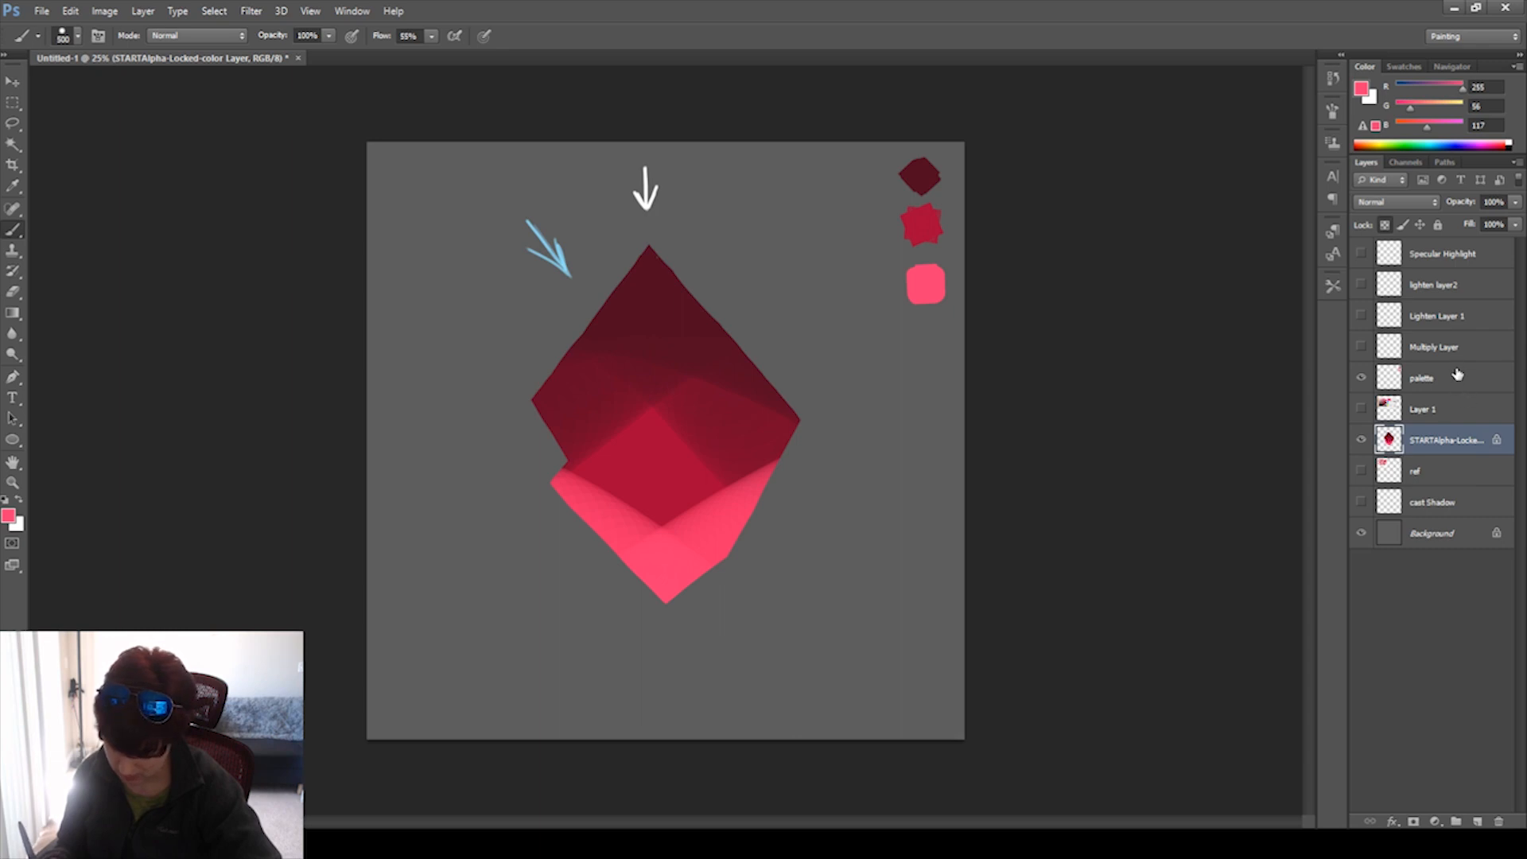
# Move the Multiply Layer above both lighten layers, and make Lighten Layer 1 visible and active.
pyautogui.click(1488, 320)
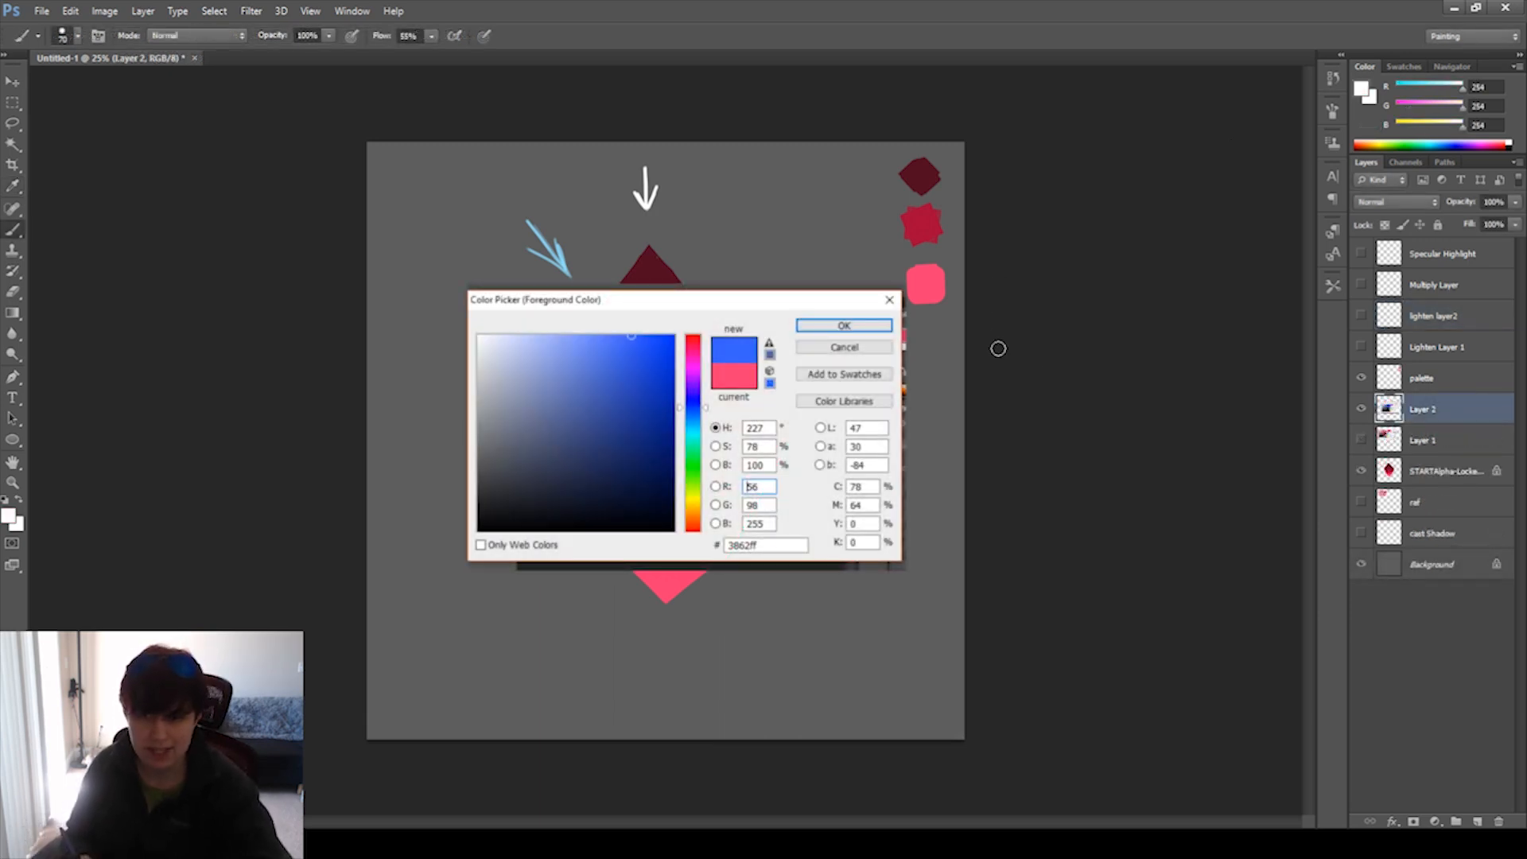
pyautogui.click(1452, 351)
pyautogui.click(1361, 346)
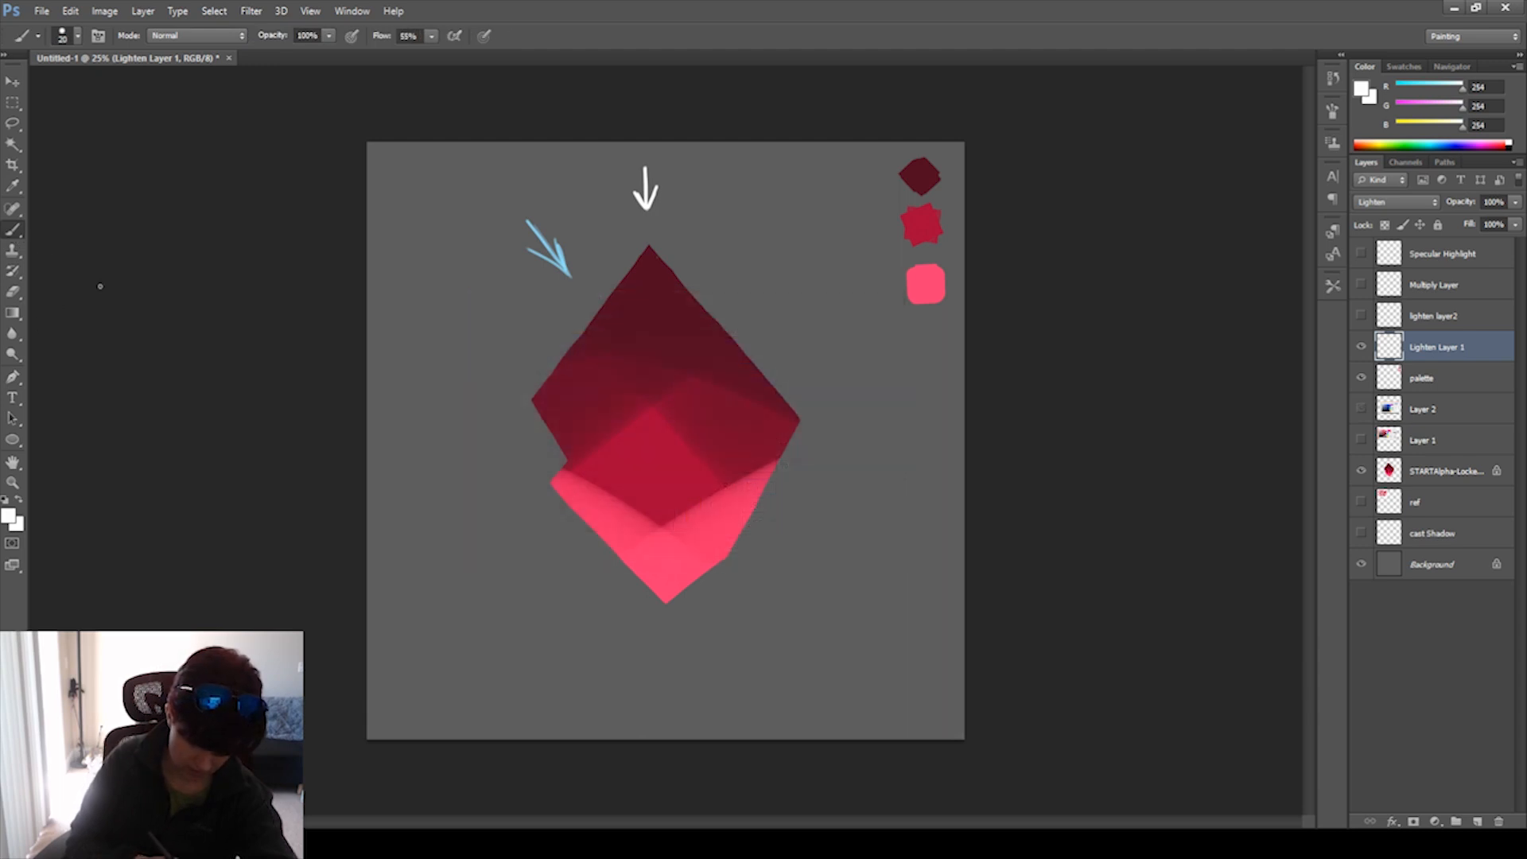
# On Lighten Layer 1, paint the gem's left facet bright blue (R 41, G 132, B 255) with a brush of about 125 pixels.
pyautogui.press('i')
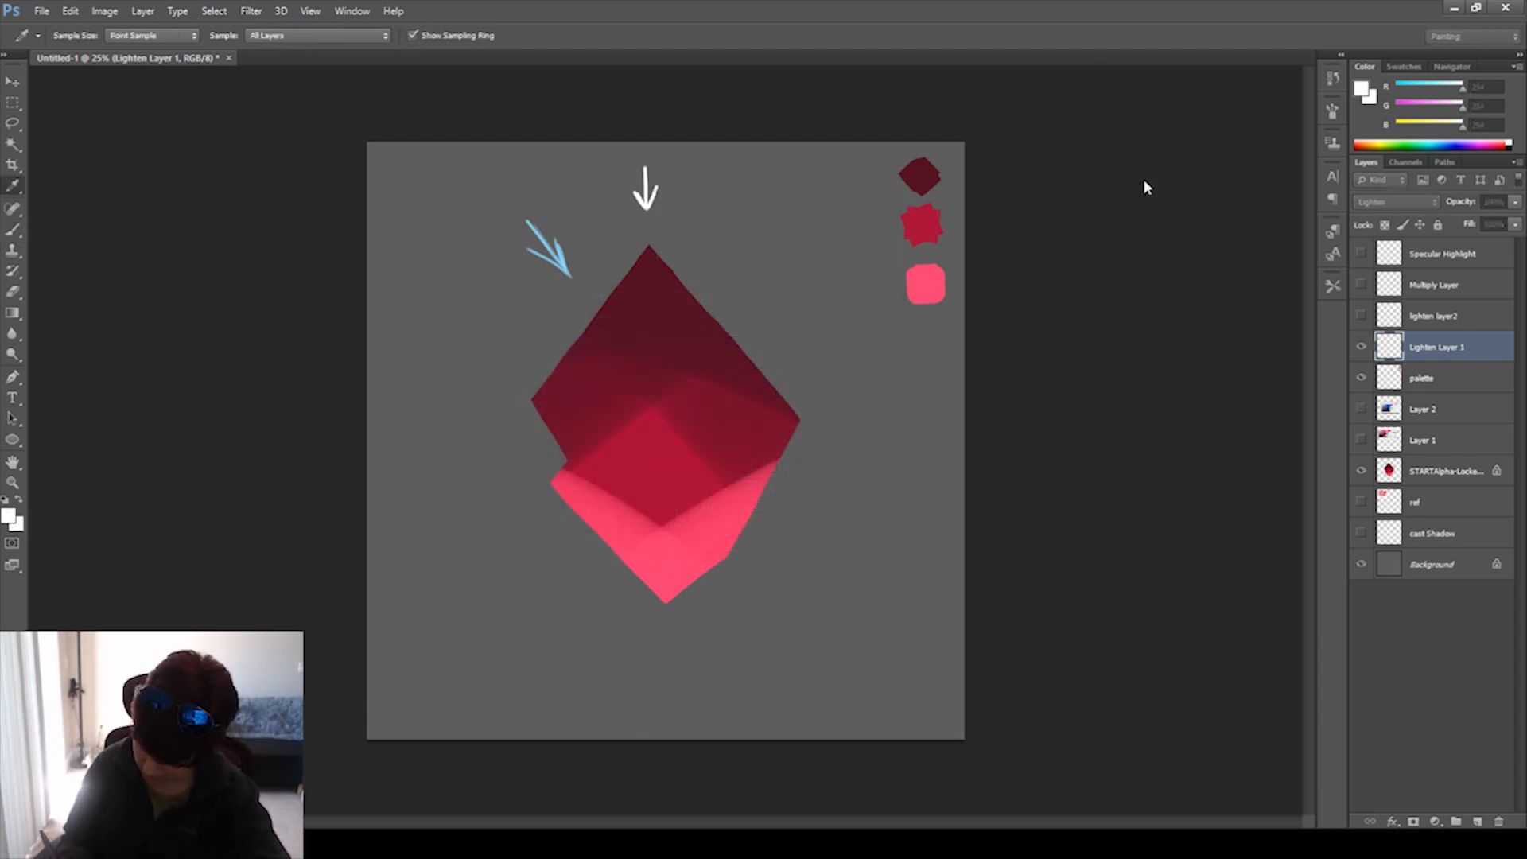
pyautogui.press('b')
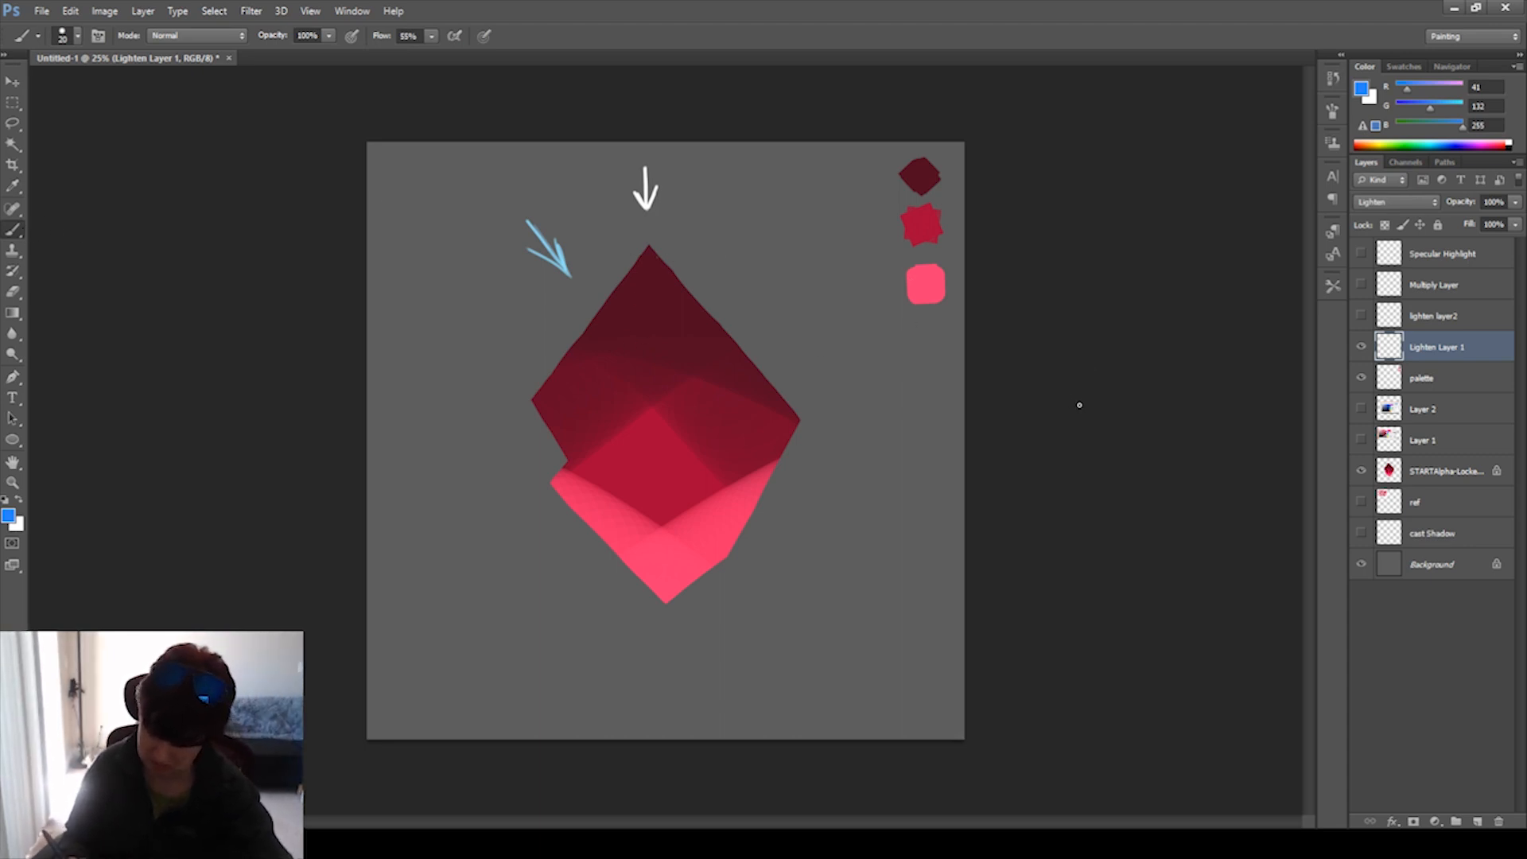
pyautogui.press(']')
pyautogui.press(']')
pyautogui.press(']')
pyautogui.press(']')
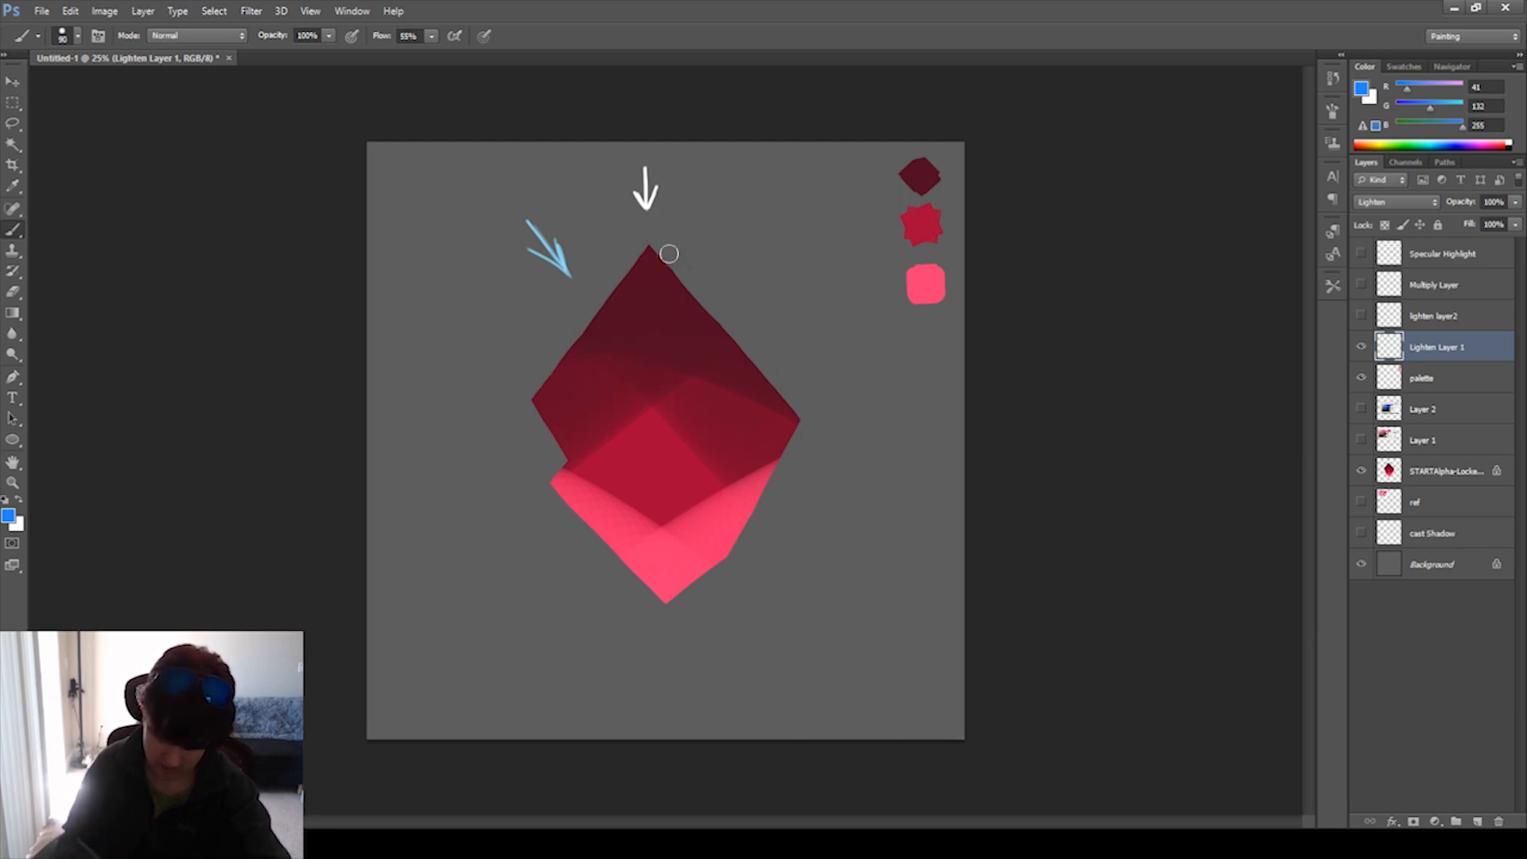
pyautogui.press(']')
pyautogui.press(']')
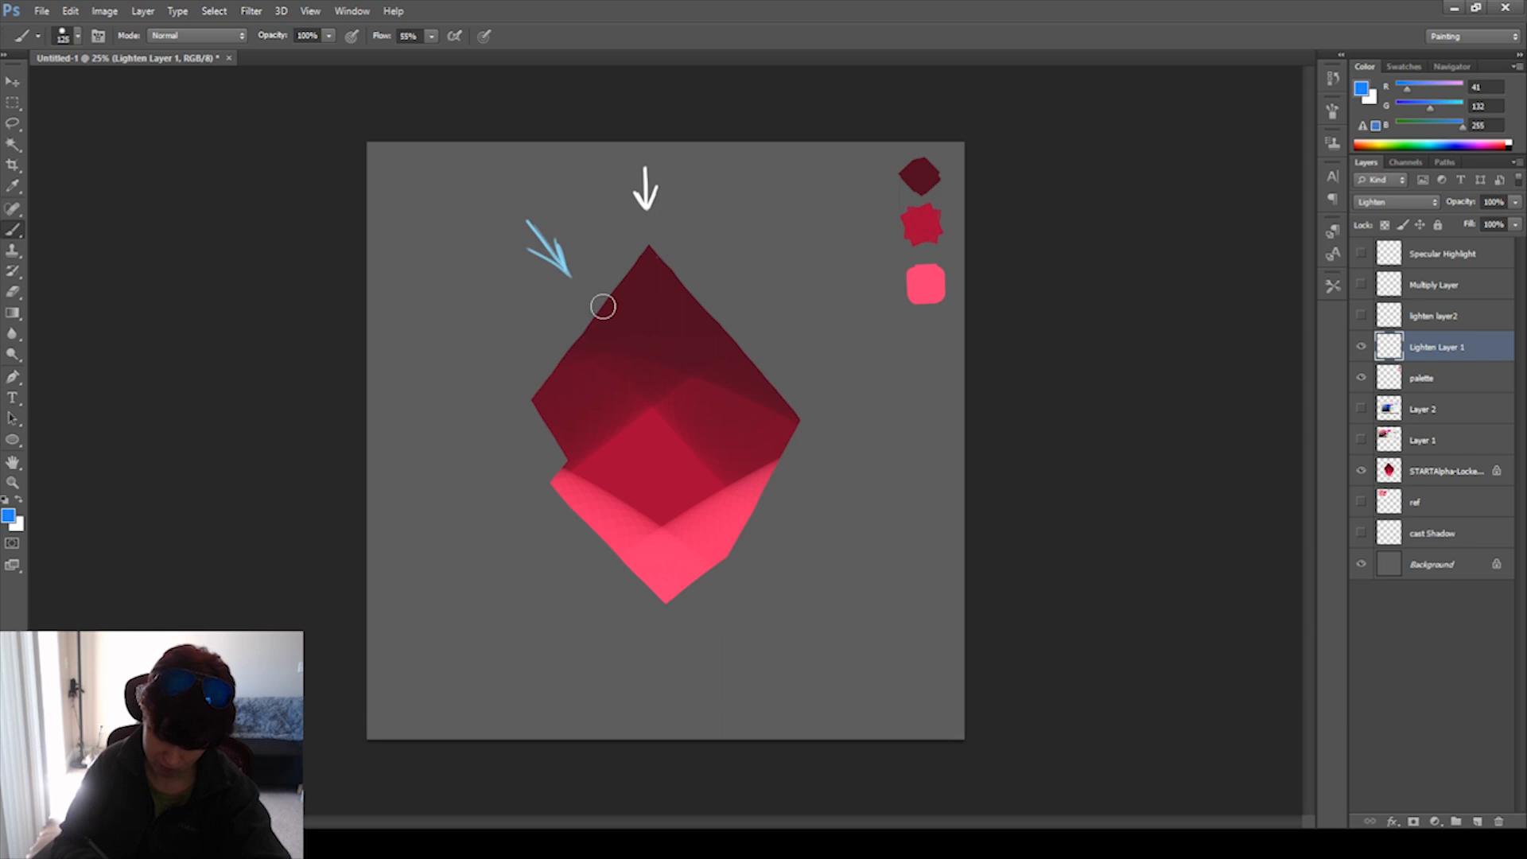
pyautogui.moveTo(583, 338)
pyautogui.mouseDown()
pyautogui.moveTo(639, 399)
pyautogui.moveTo(576, 455)
pyautogui.moveTo(535, 404)
pyautogui.moveTo(579, 350)
pyautogui.moveTo(598, 379)
pyautogui.moveTo(583, 378)
pyautogui.moveTo(570, 422)
pyautogui.moveTo(566, 386)
pyautogui.mouseUp()
# Erase the blue overspill along the left facet's inner edges with an 80-pixel eraser to give them straight borders.
pyautogui.click(13, 291)
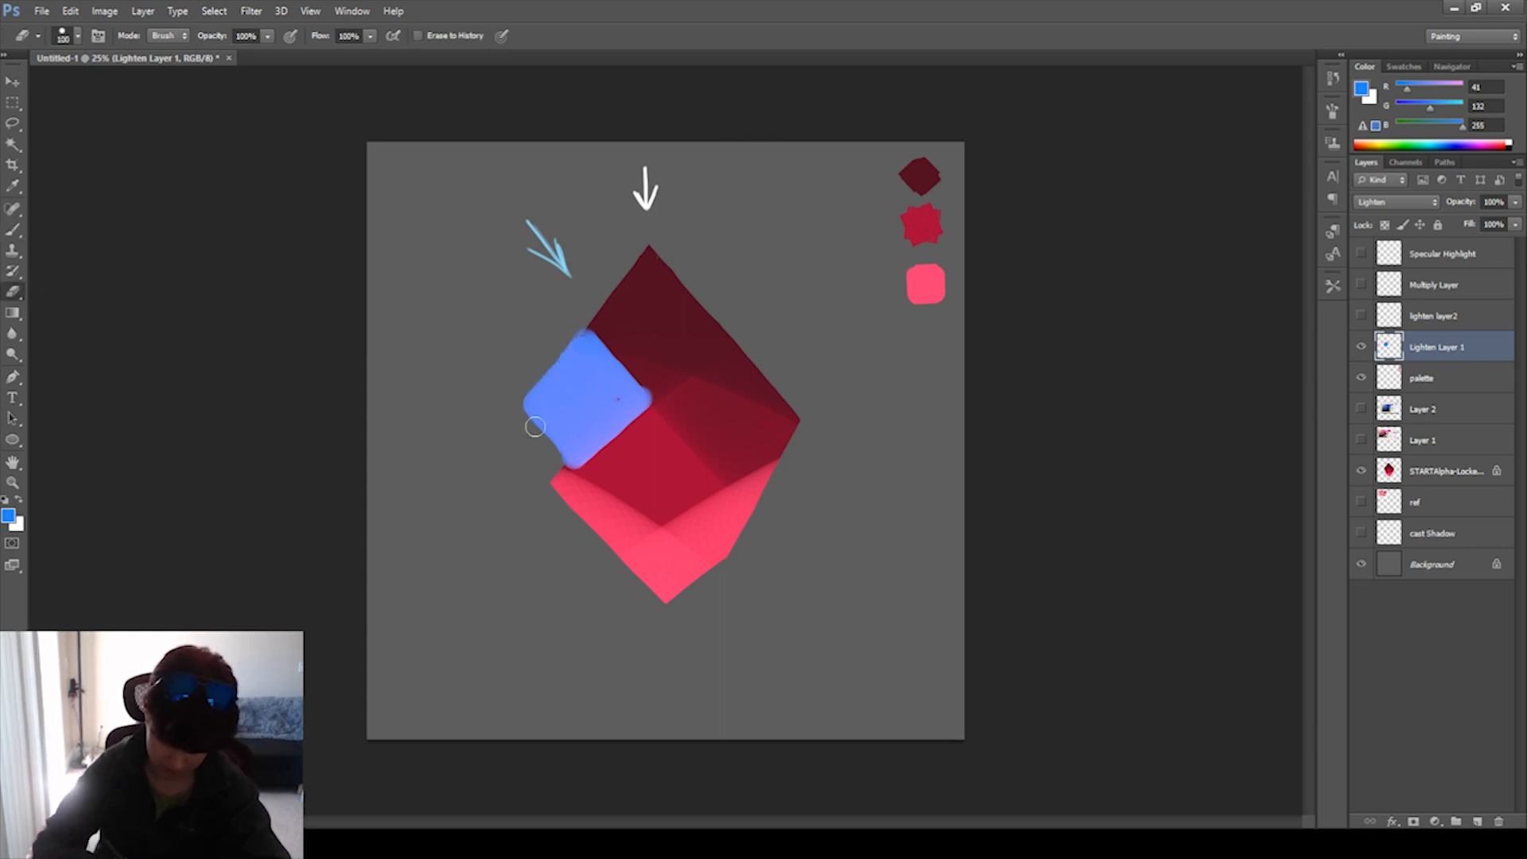
pyautogui.moveTo(583, 482)
pyautogui.mouseDown()
pyautogui.moveTo(508, 406)
pyautogui.moveTo(583, 480)
pyautogui.mouseUp()
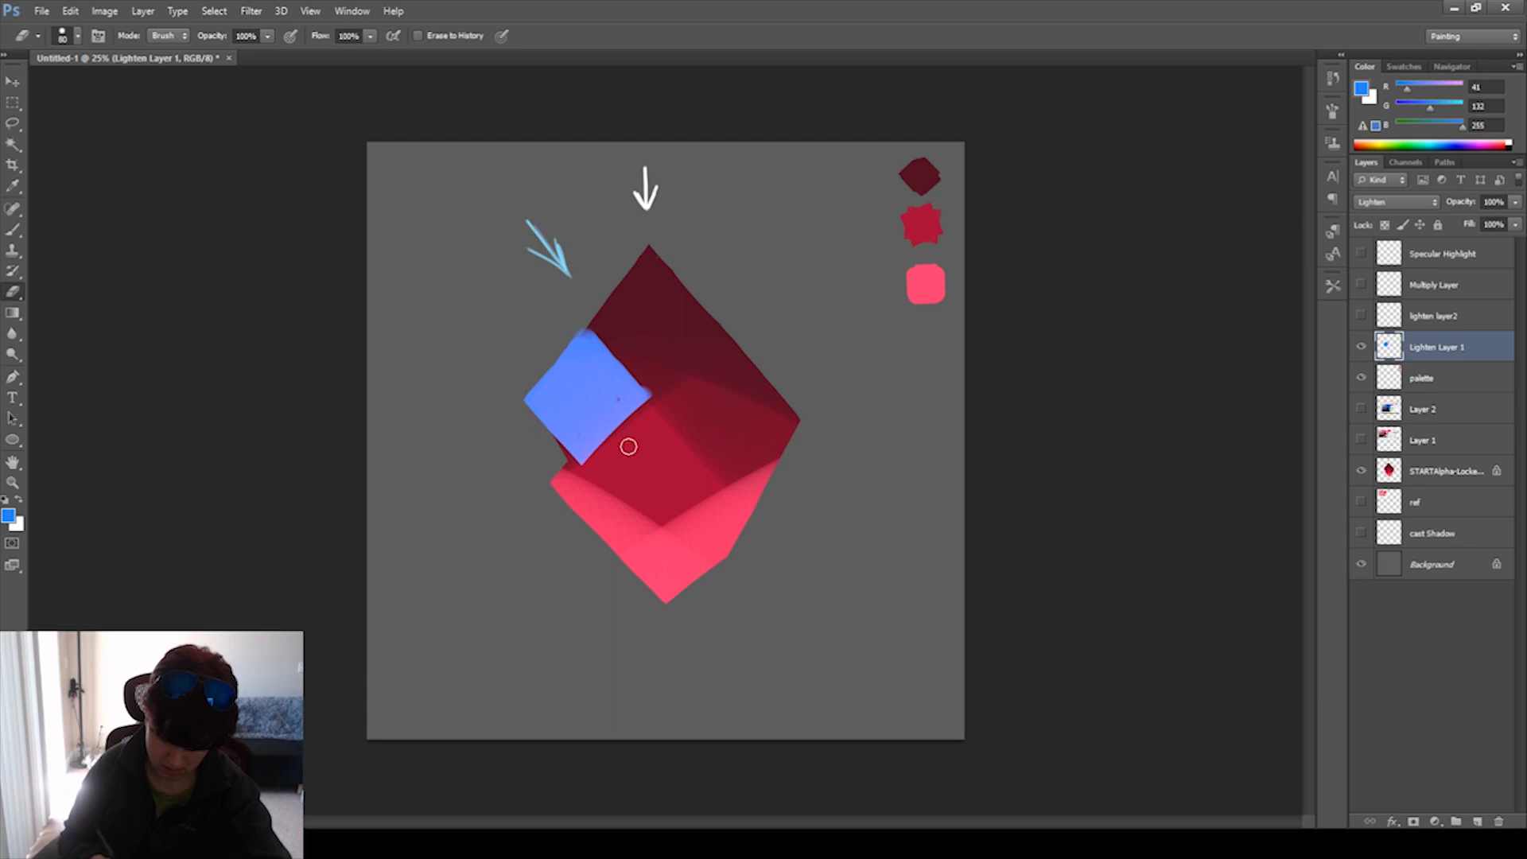
pyautogui.moveTo(595, 325); pyautogui.dragTo(683, 423)
pyautogui.moveTo(591, 327); pyautogui.dragTo(674, 411)
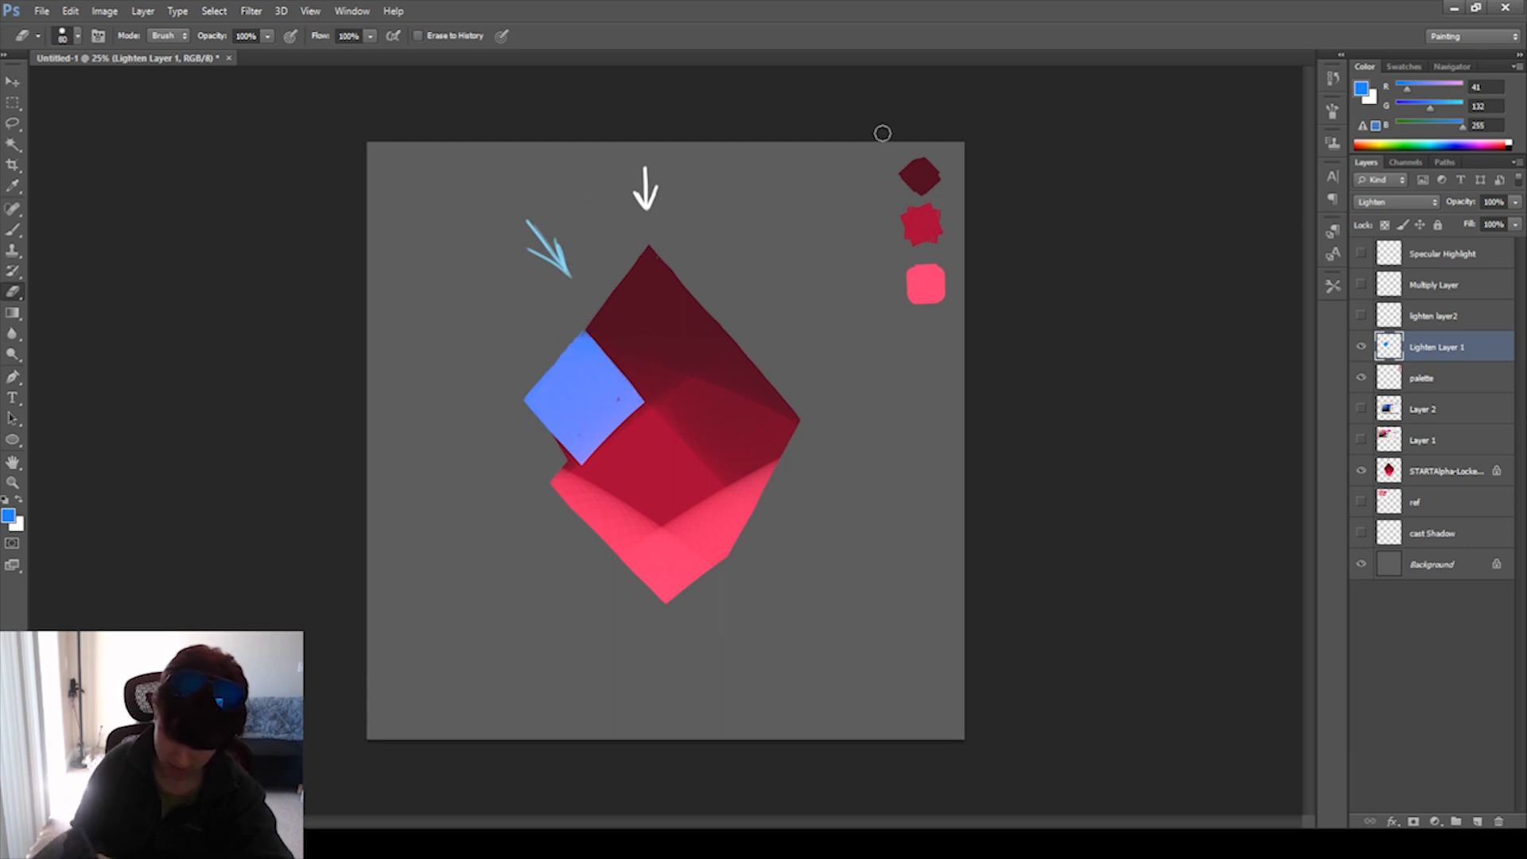
pyautogui.click(16, 232)
pyautogui.click(14, 231)
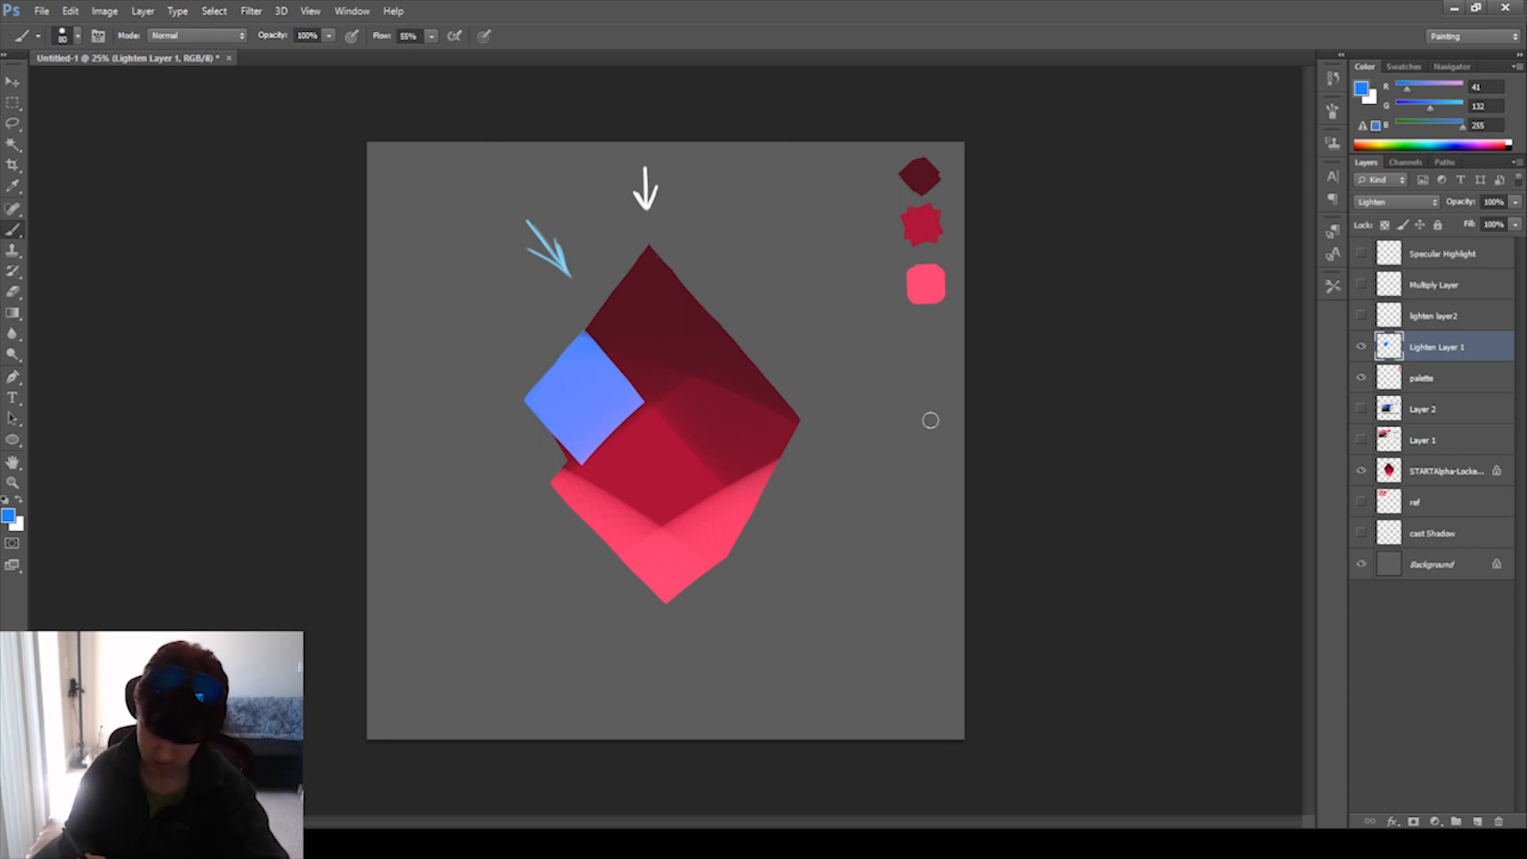
pyautogui.press('[')
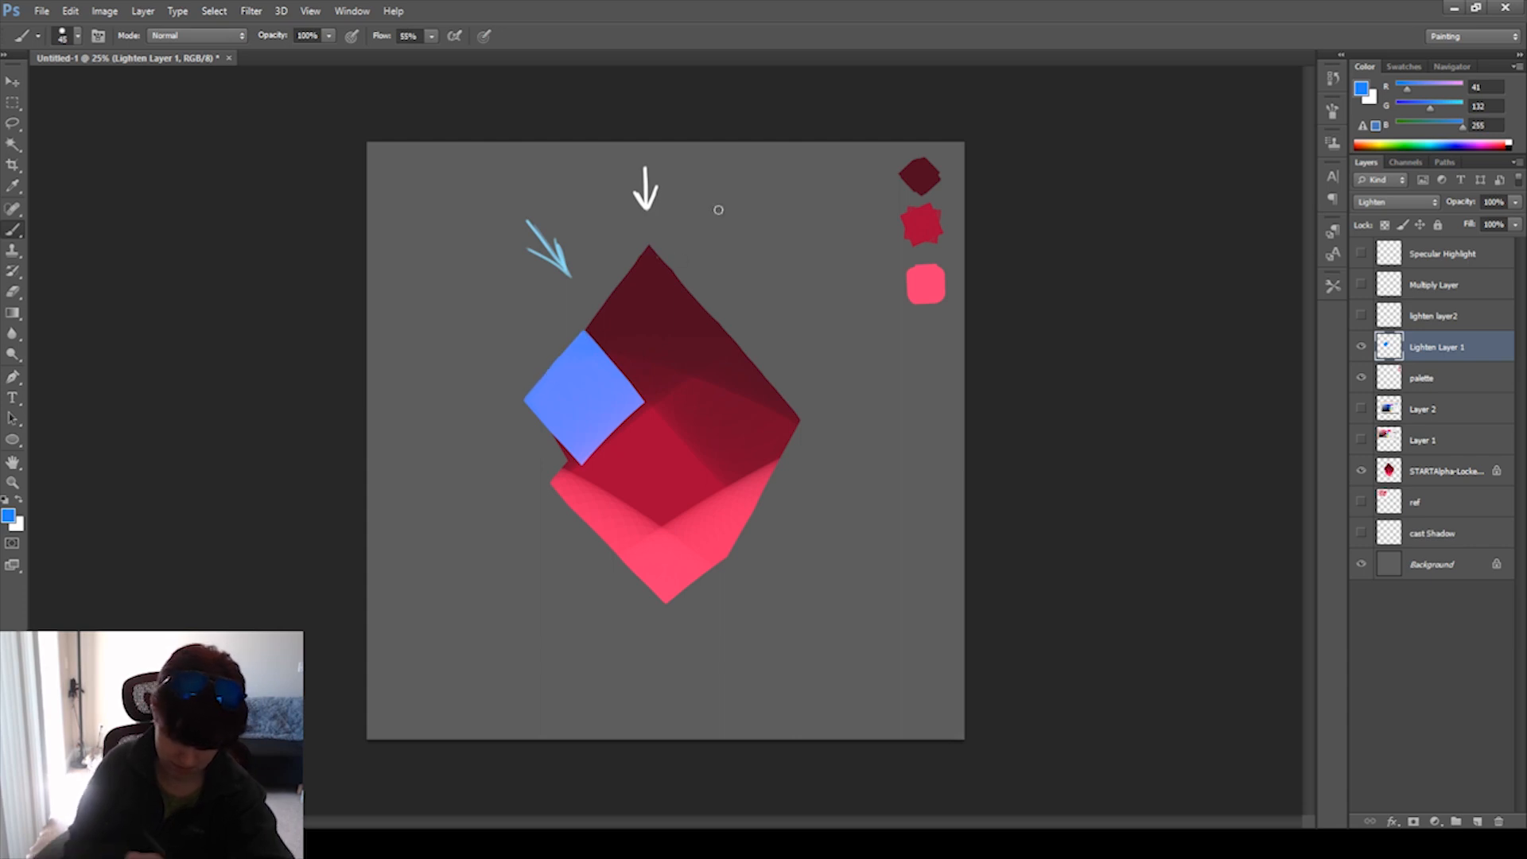
pyautogui.click(13, 292)
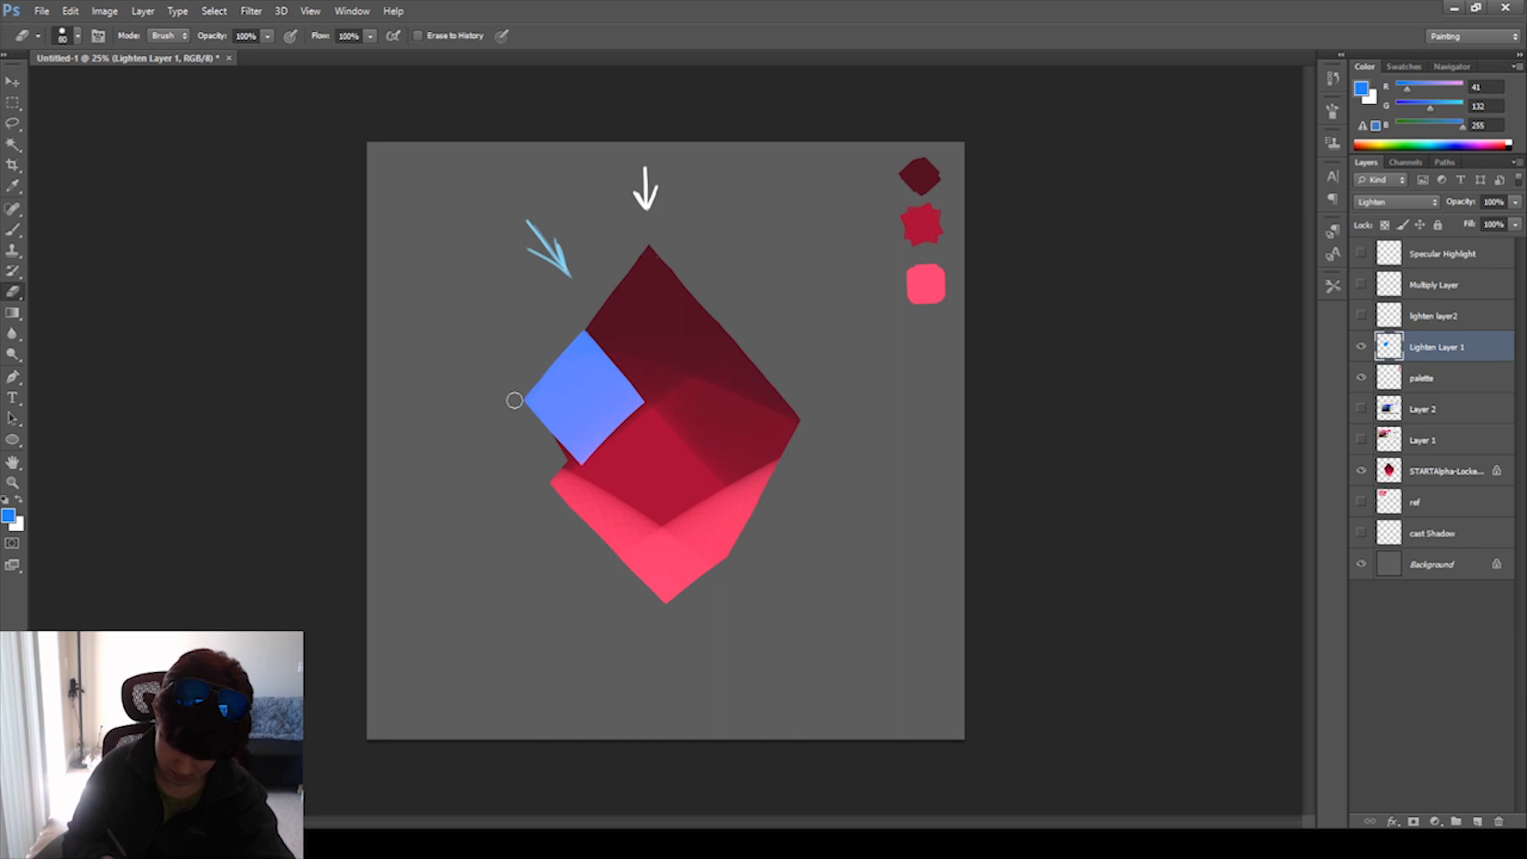
# Select the empty area around the gem from the alpha-locked color layer, delete the blue spill there on Lighten Layer 1, and deselect.
pyautogui.click(1438, 473)
pyautogui.click(13, 144)
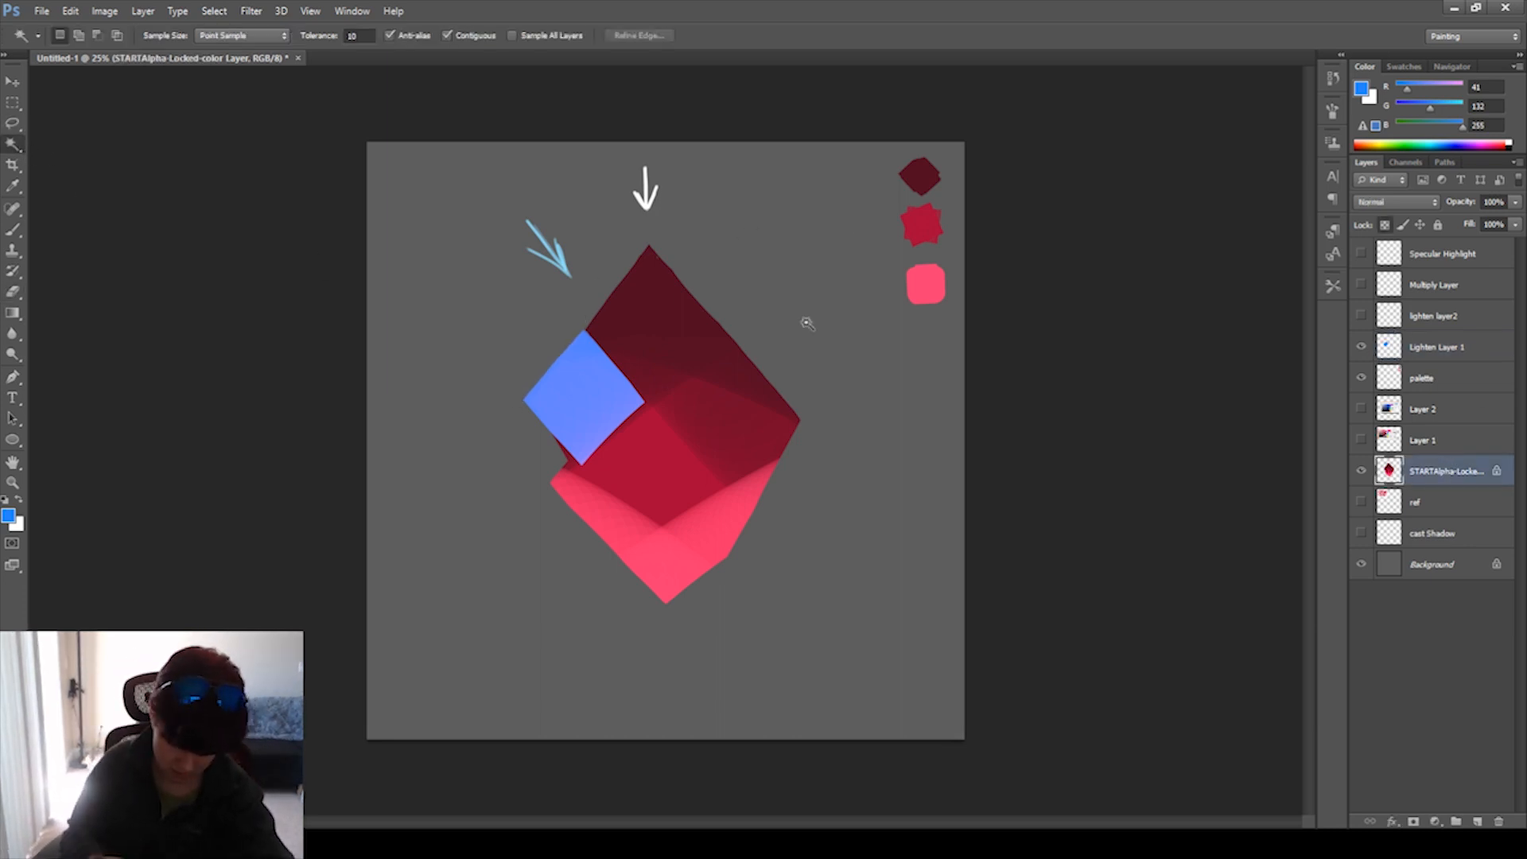
pyautogui.click(750, 289)
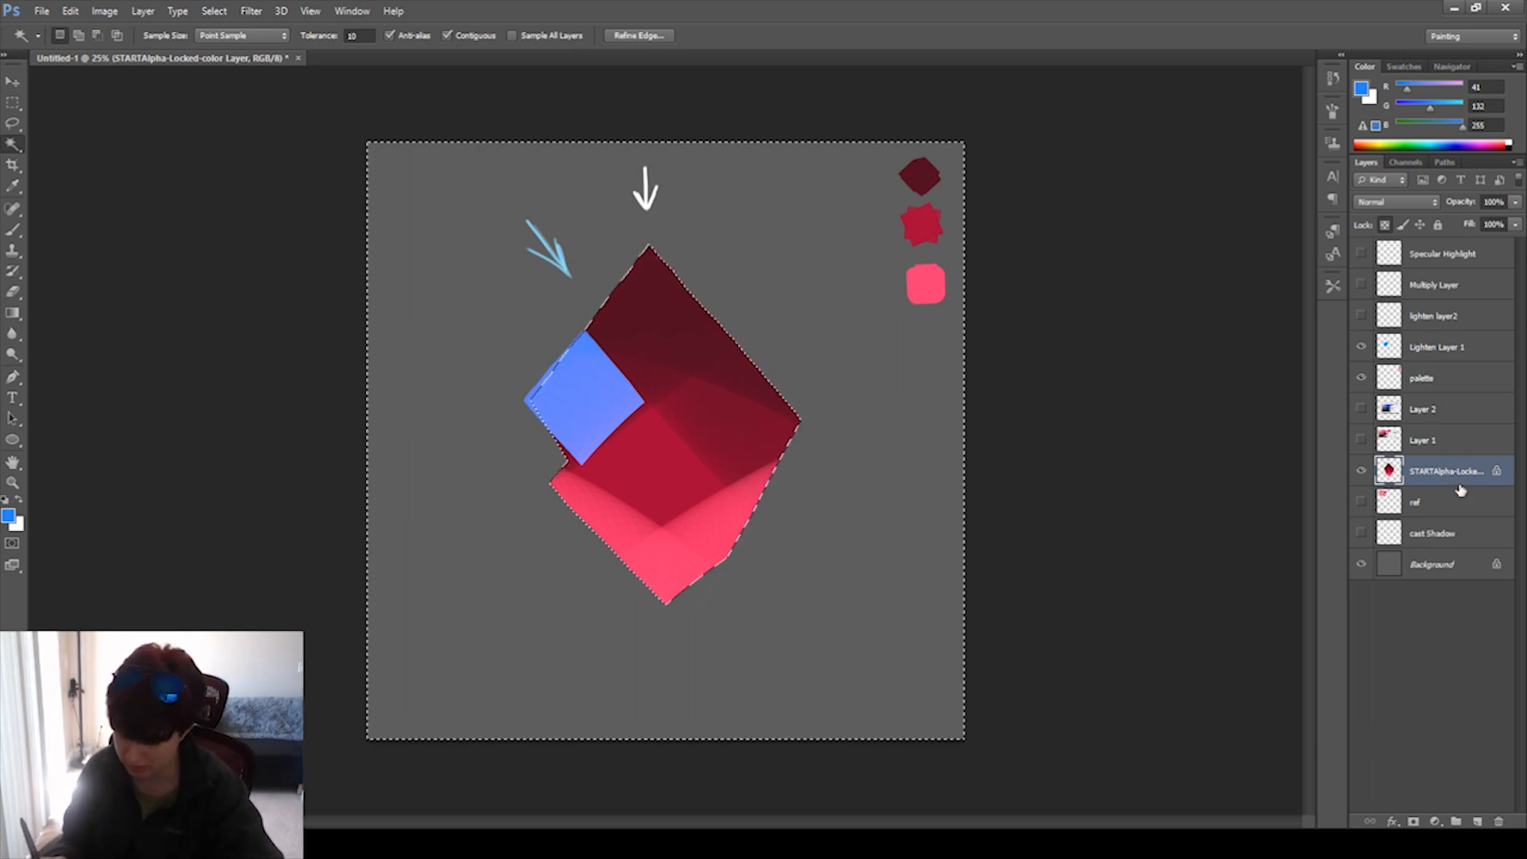
pyautogui.click(1445, 352)
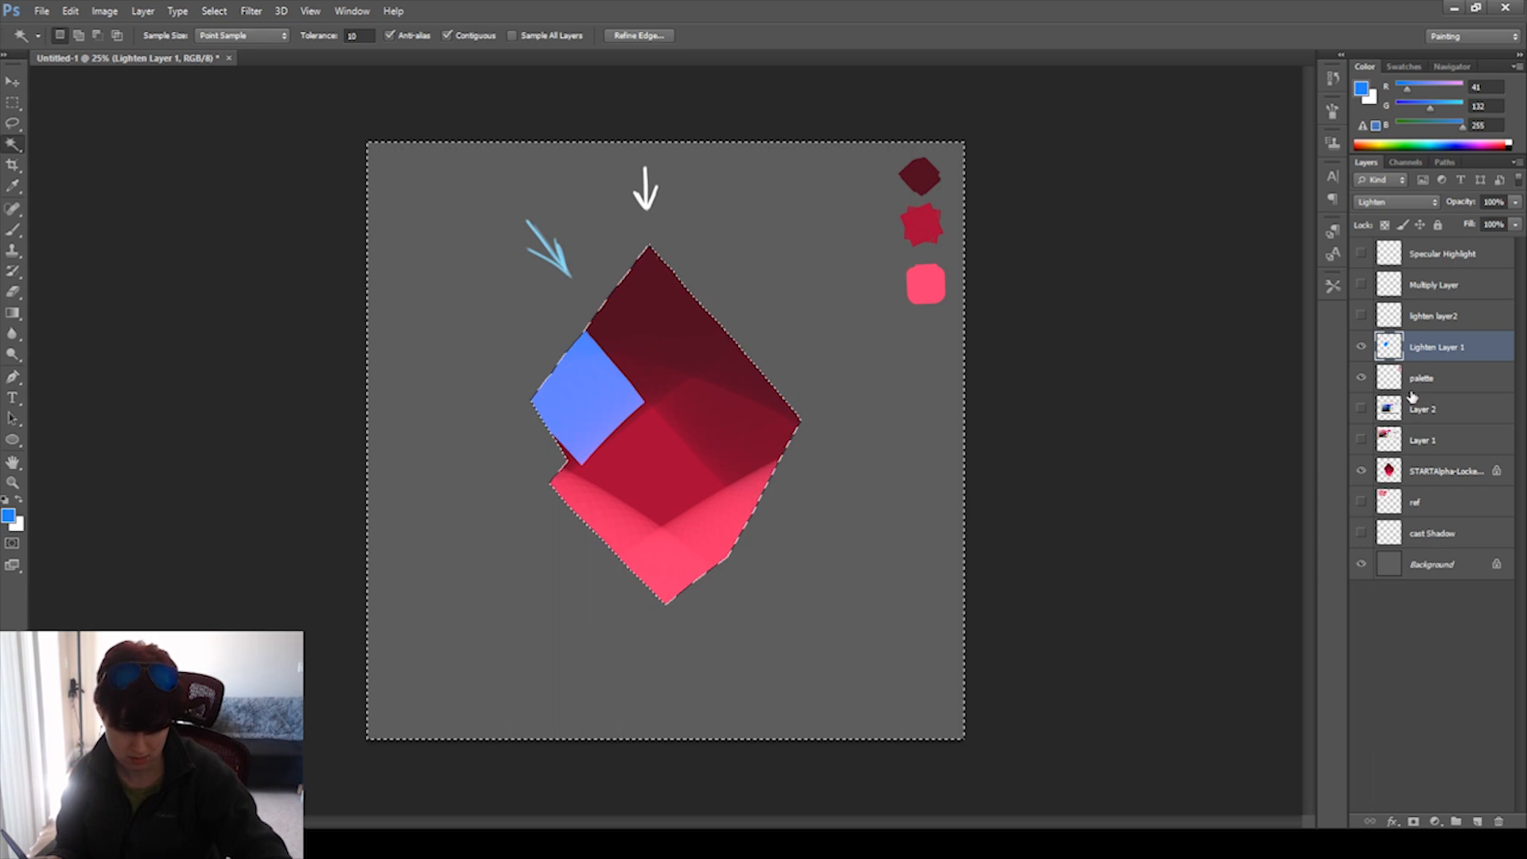
pyautogui.hotkey('ctrl', 'd')
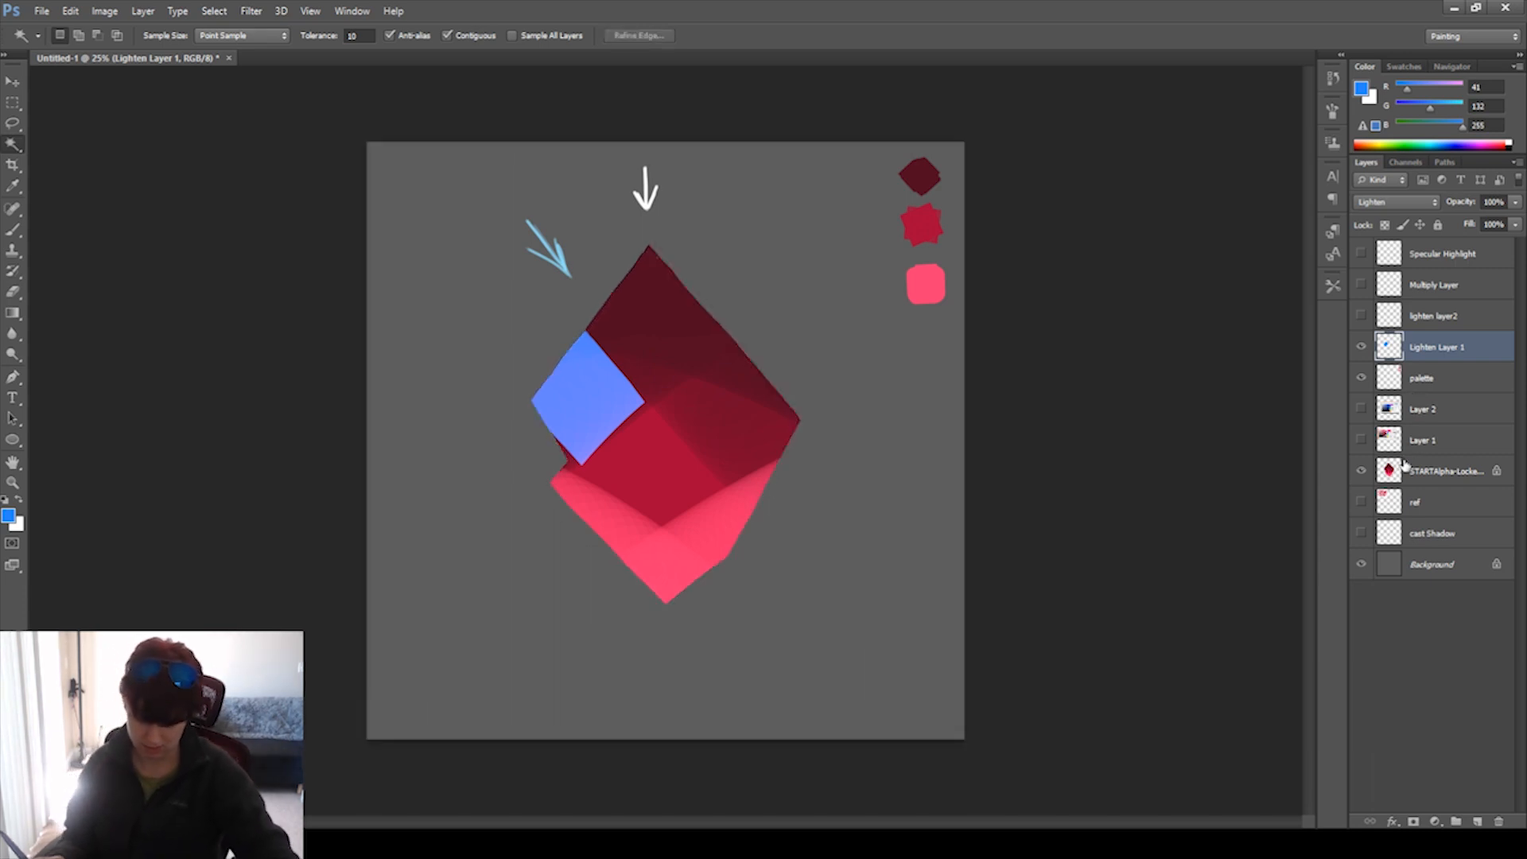
# Fill the remaining gap along the blue left facet's lower edge and bottom corner on Lighten Layer 1, keeping the edge straight.
pyautogui.press('b')
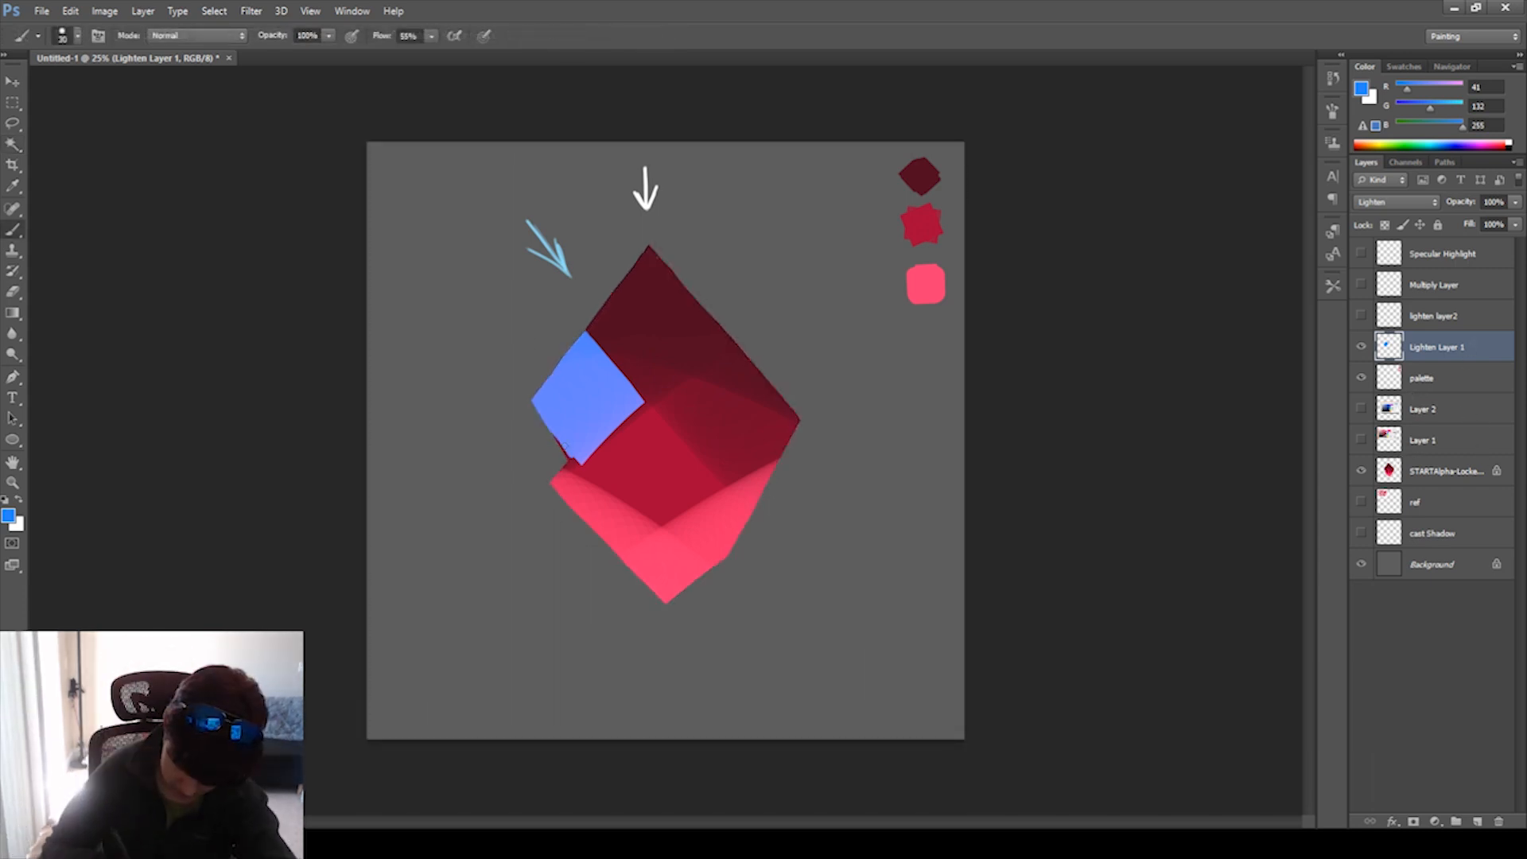
pyautogui.click(12, 292)
pyautogui.click(11, 230)
pyautogui.moveTo(576, 461); pyautogui.dragTo(644, 408)
pyautogui.click(12, 291)
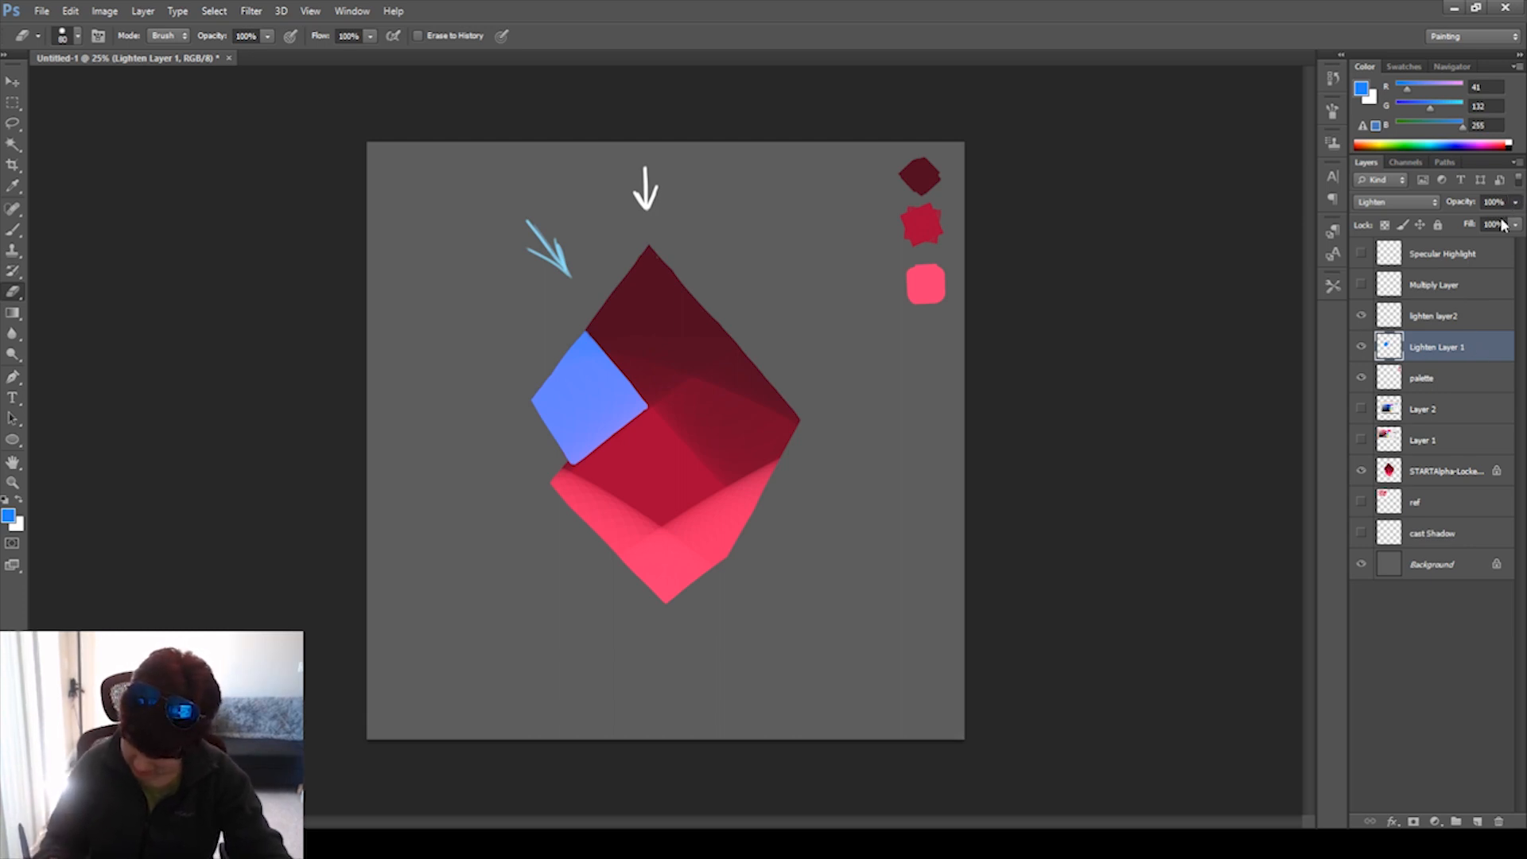
# Set lighten layer2 to 74% opacity and paint the gem's top facet blue on it with a 150-pixel brush.
pyautogui.moveTo(1496, 226); pyautogui.dragTo(1515, 229)
pyautogui.click(1454, 325)
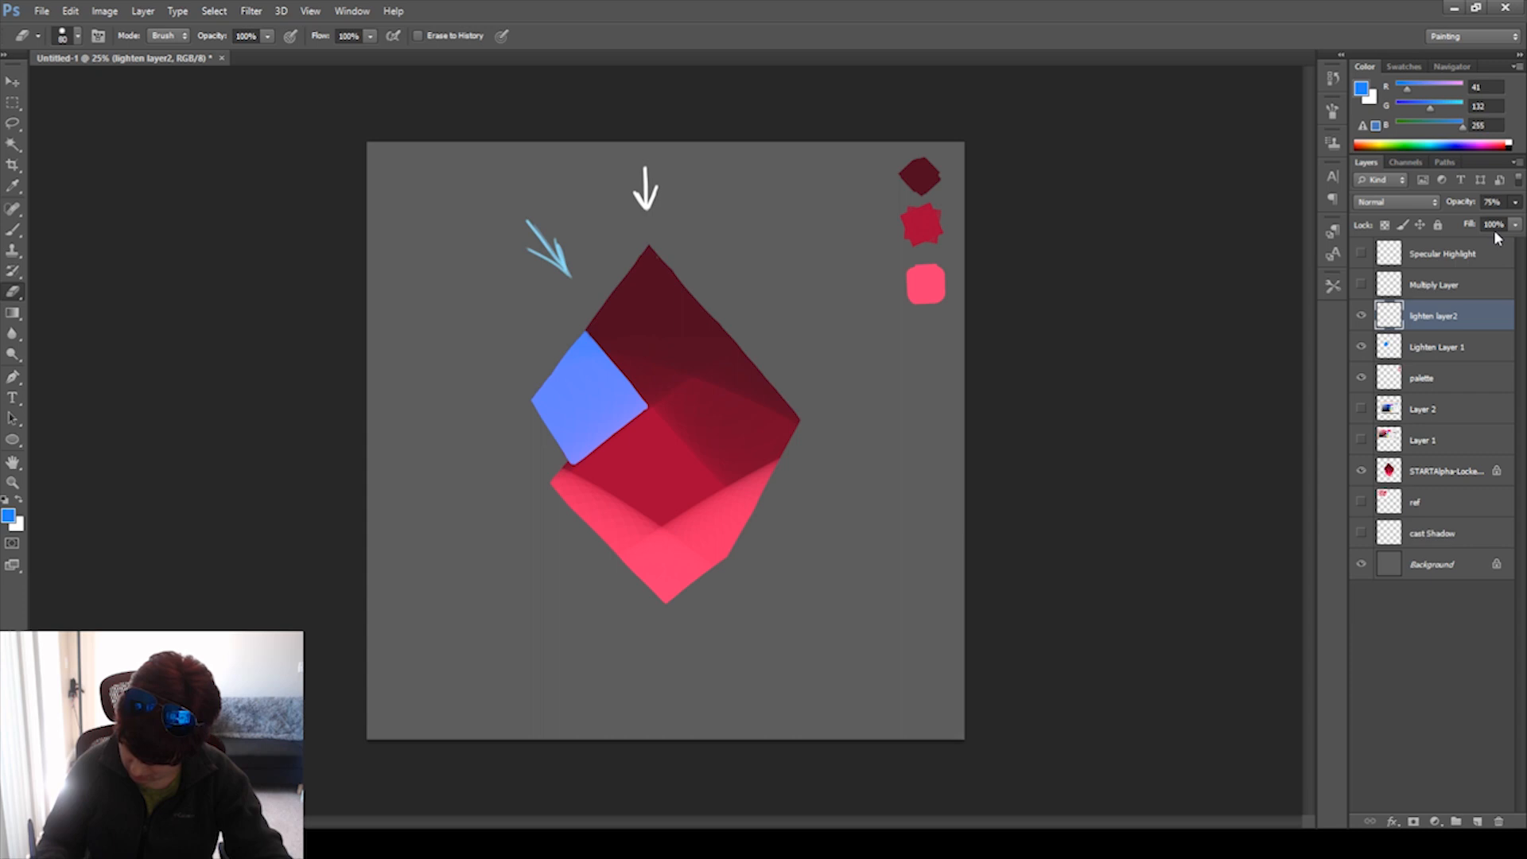
pyautogui.press('b')
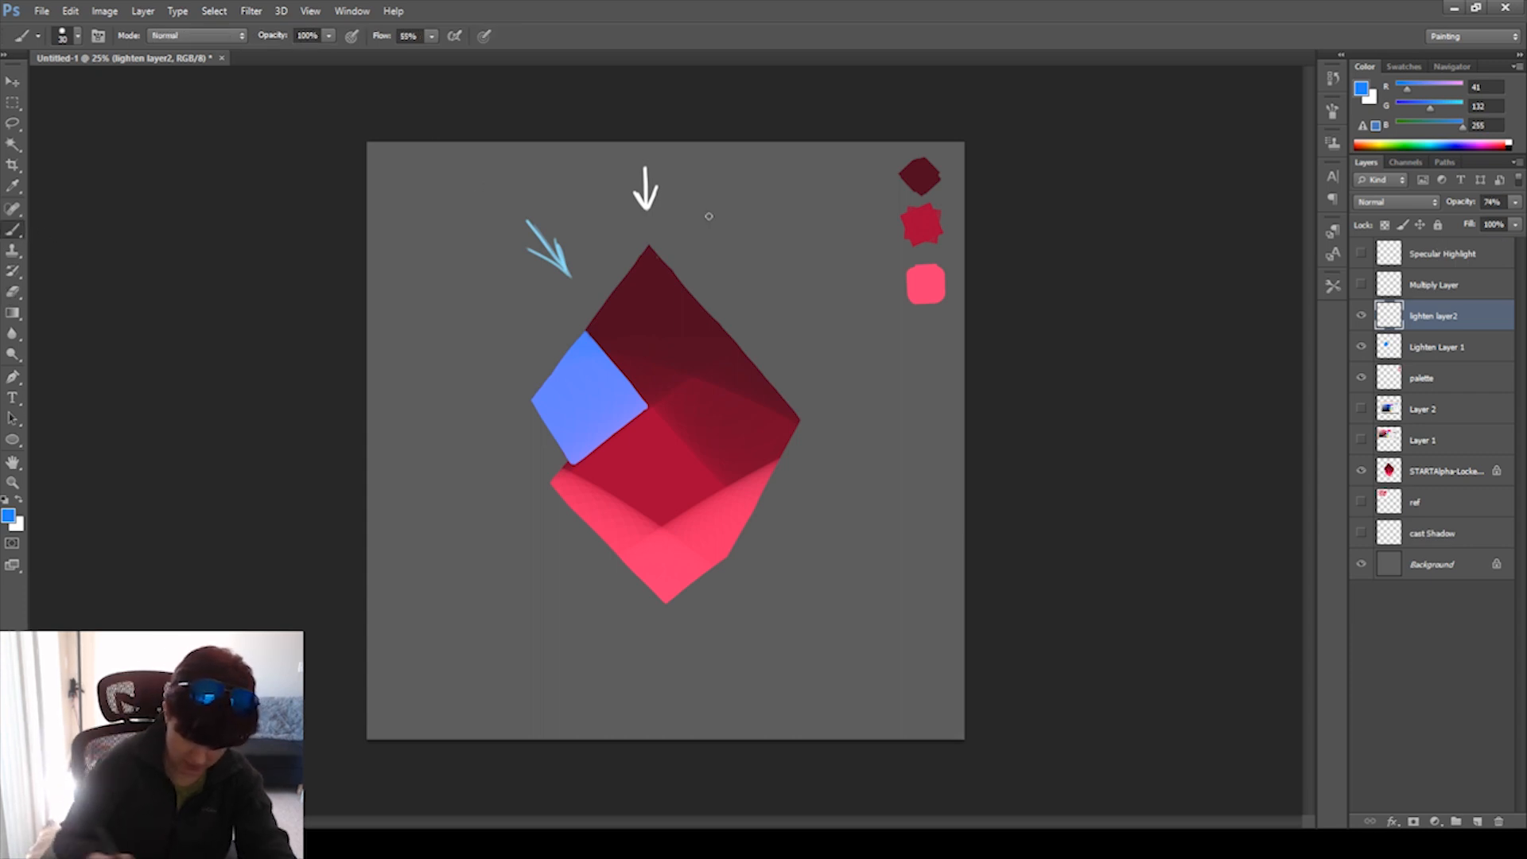
pyautogui.press(']')
pyautogui.press(']')
pyautogui.press(']')
pyautogui.press(']')
pyautogui.press(']')
pyautogui.press(']')
pyautogui.press(']')
pyautogui.press(']')
pyautogui.press(']')
pyautogui.press(']')
pyautogui.press(']')
pyautogui.moveTo(599, 322)
pyautogui.mouseDown()
pyautogui.moveTo(640, 373)
pyautogui.moveTo(602, 325)
pyautogui.moveTo(651, 391)
pyautogui.moveTo(709, 333)
pyautogui.moveTo(686, 322)
pyautogui.moveTo(683, 286)
pyautogui.moveTo(607, 320)
pyautogui.mouseUp()
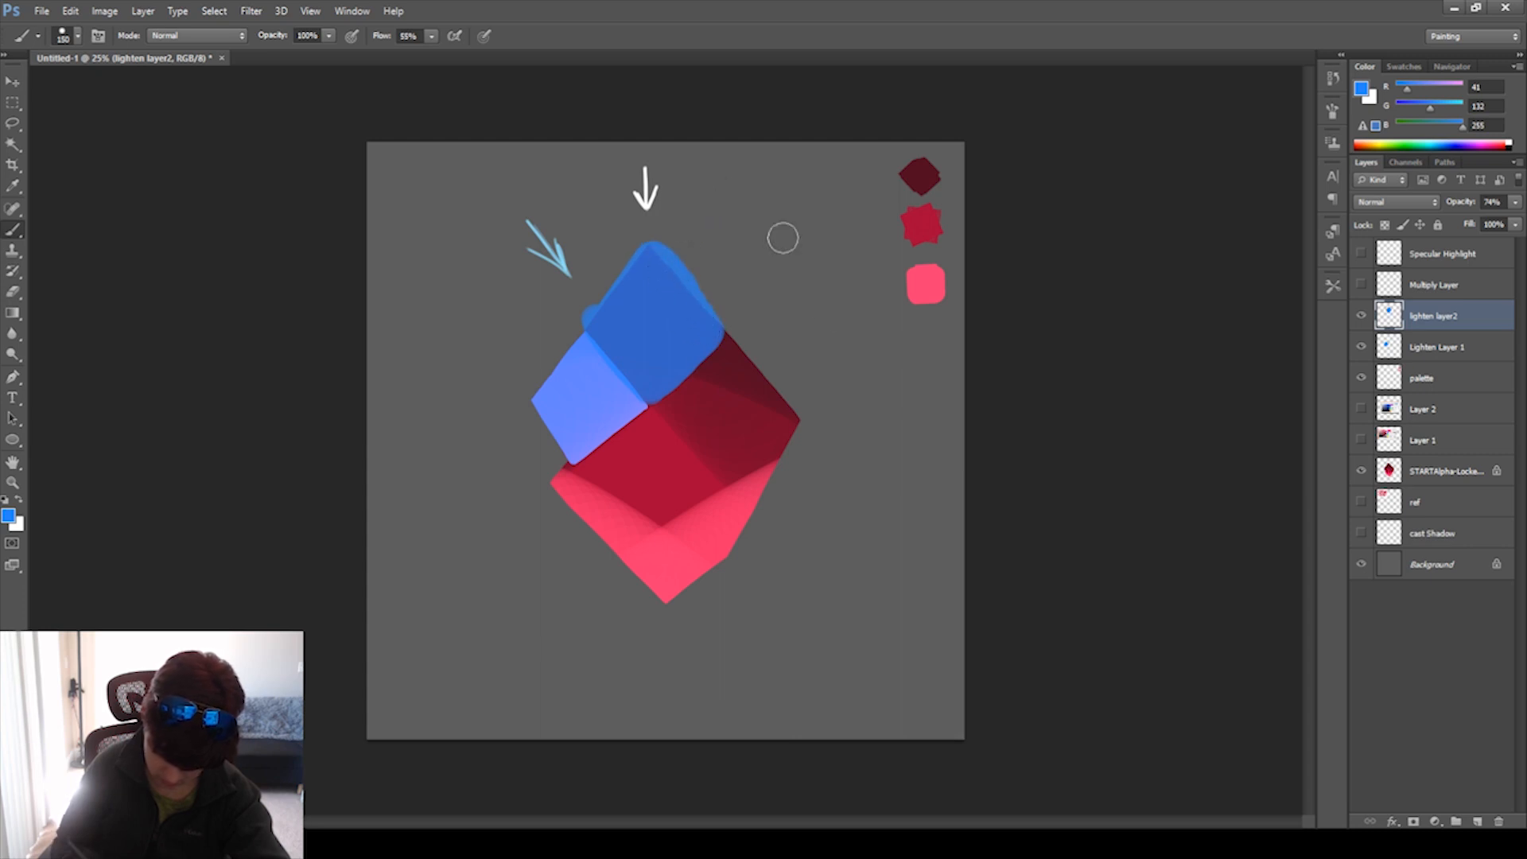
# Extend the blue to the top facet's right corner on lighten layer2 and erase its lower-right edge into a straight line.
pyautogui.press('e')
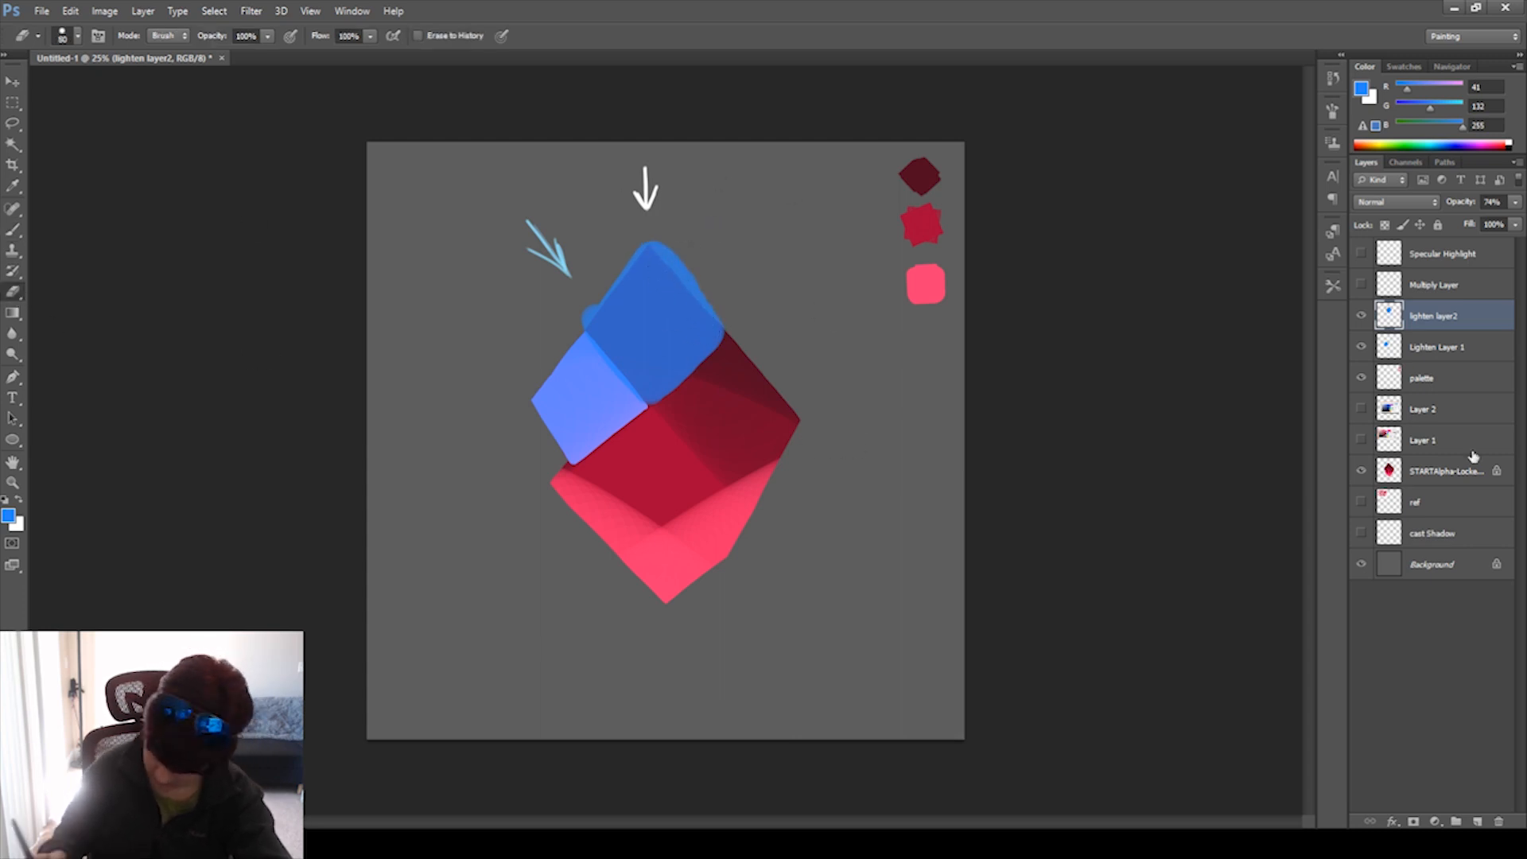
pyautogui.click(1435, 473)
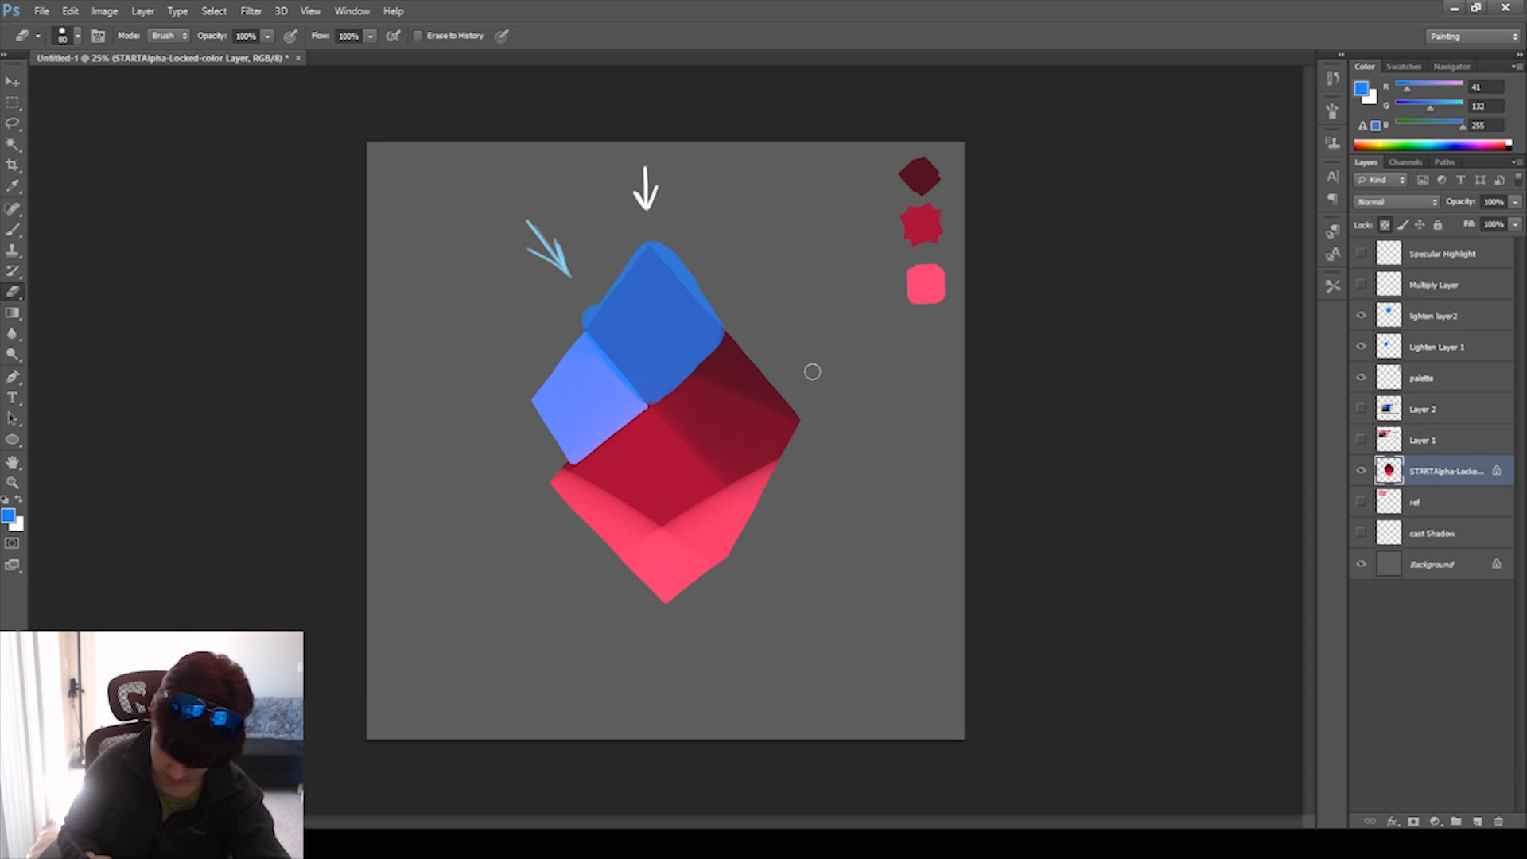
pyautogui.click(1447, 315)
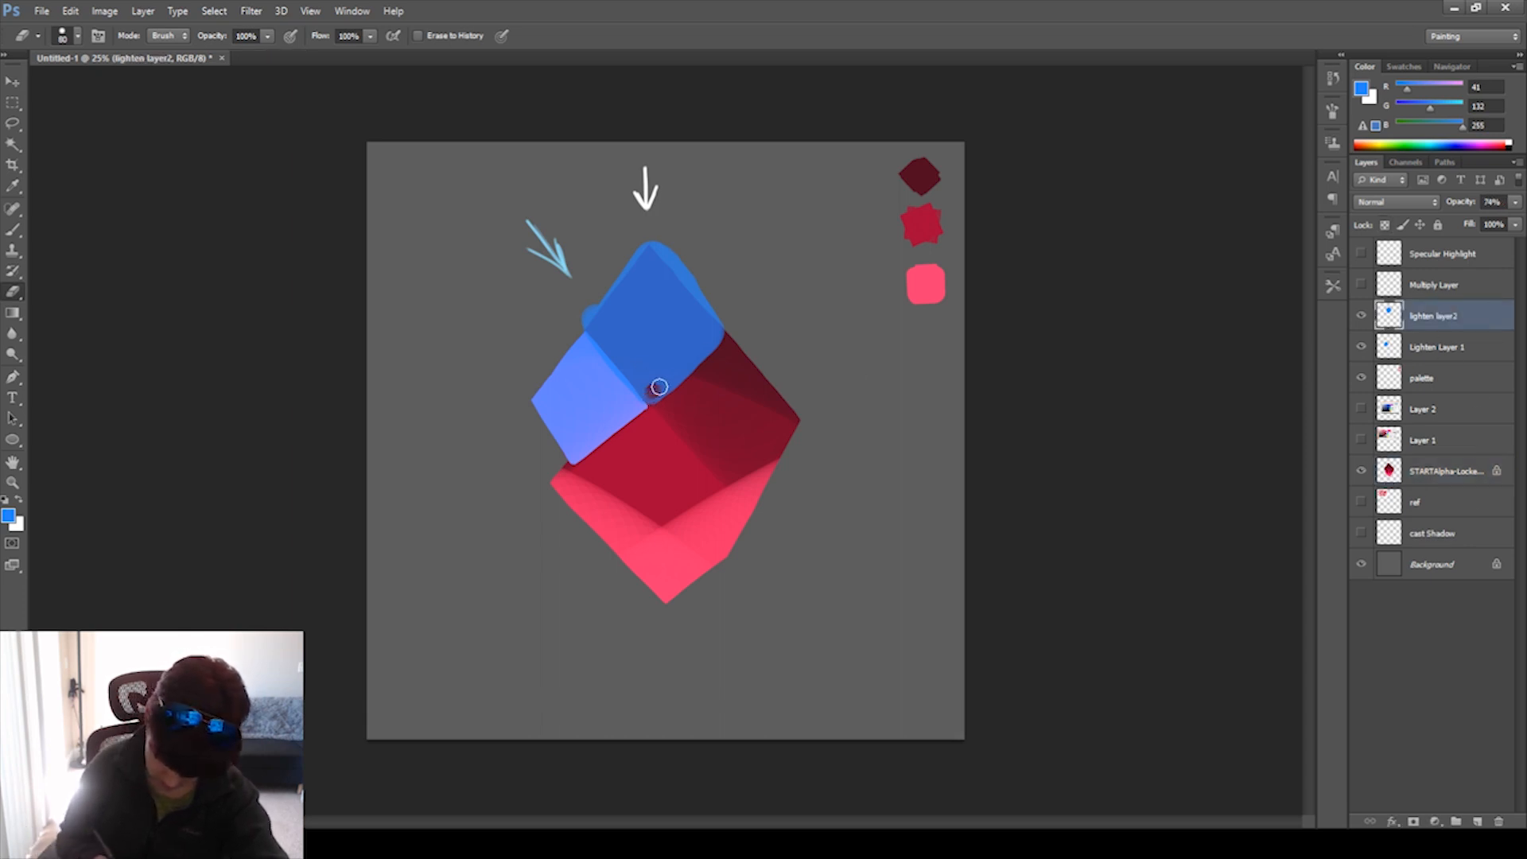
pyautogui.moveTo(659, 385); pyautogui.dragTo(721, 327)
pyautogui.press('b')
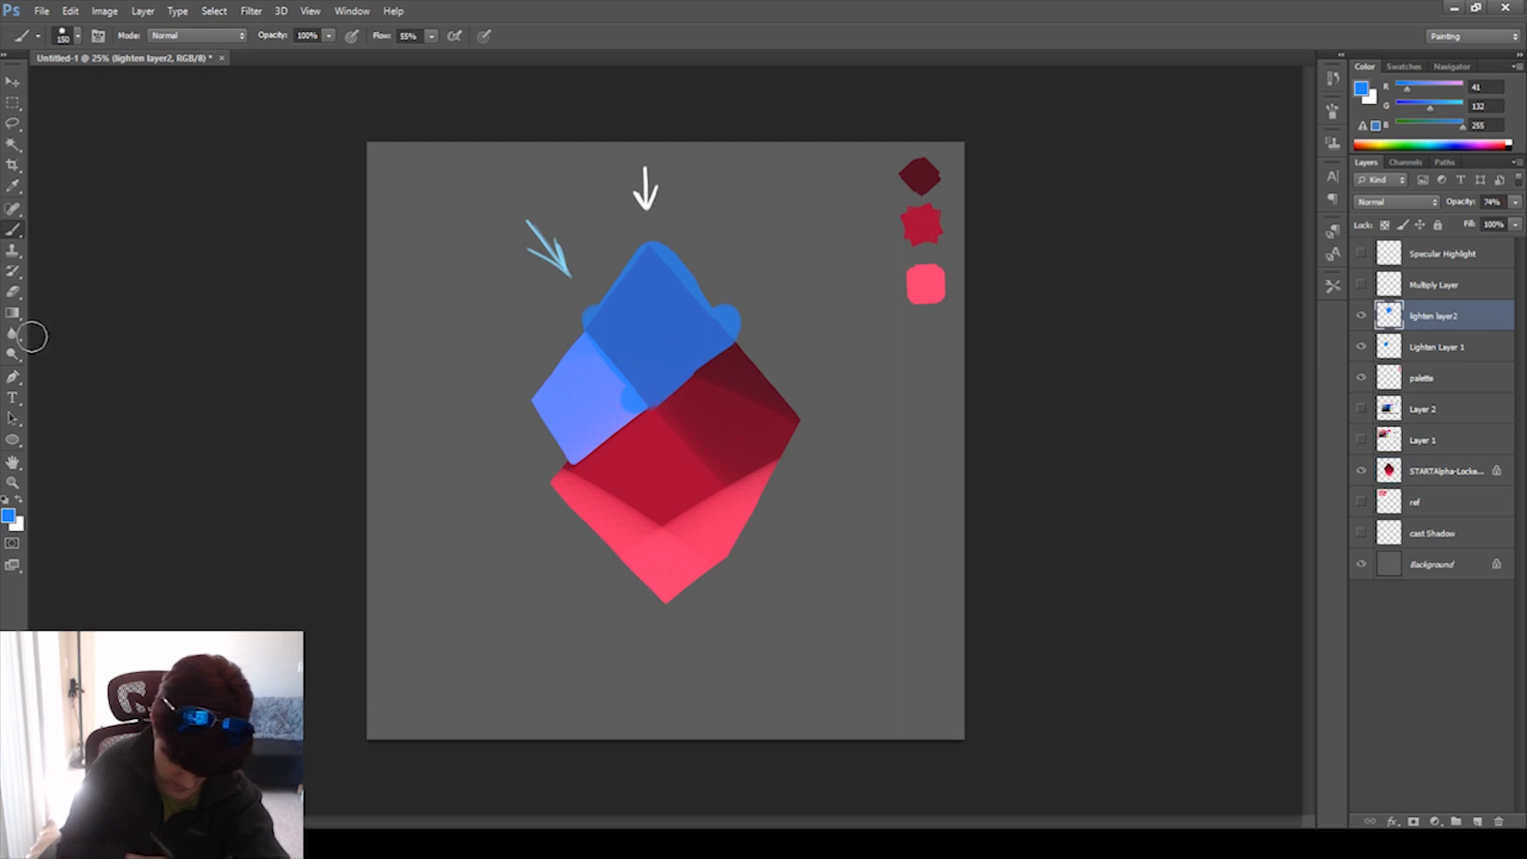
pyautogui.click(13, 291)
pyautogui.moveTo(662, 421); pyautogui.dragTo(764, 320)
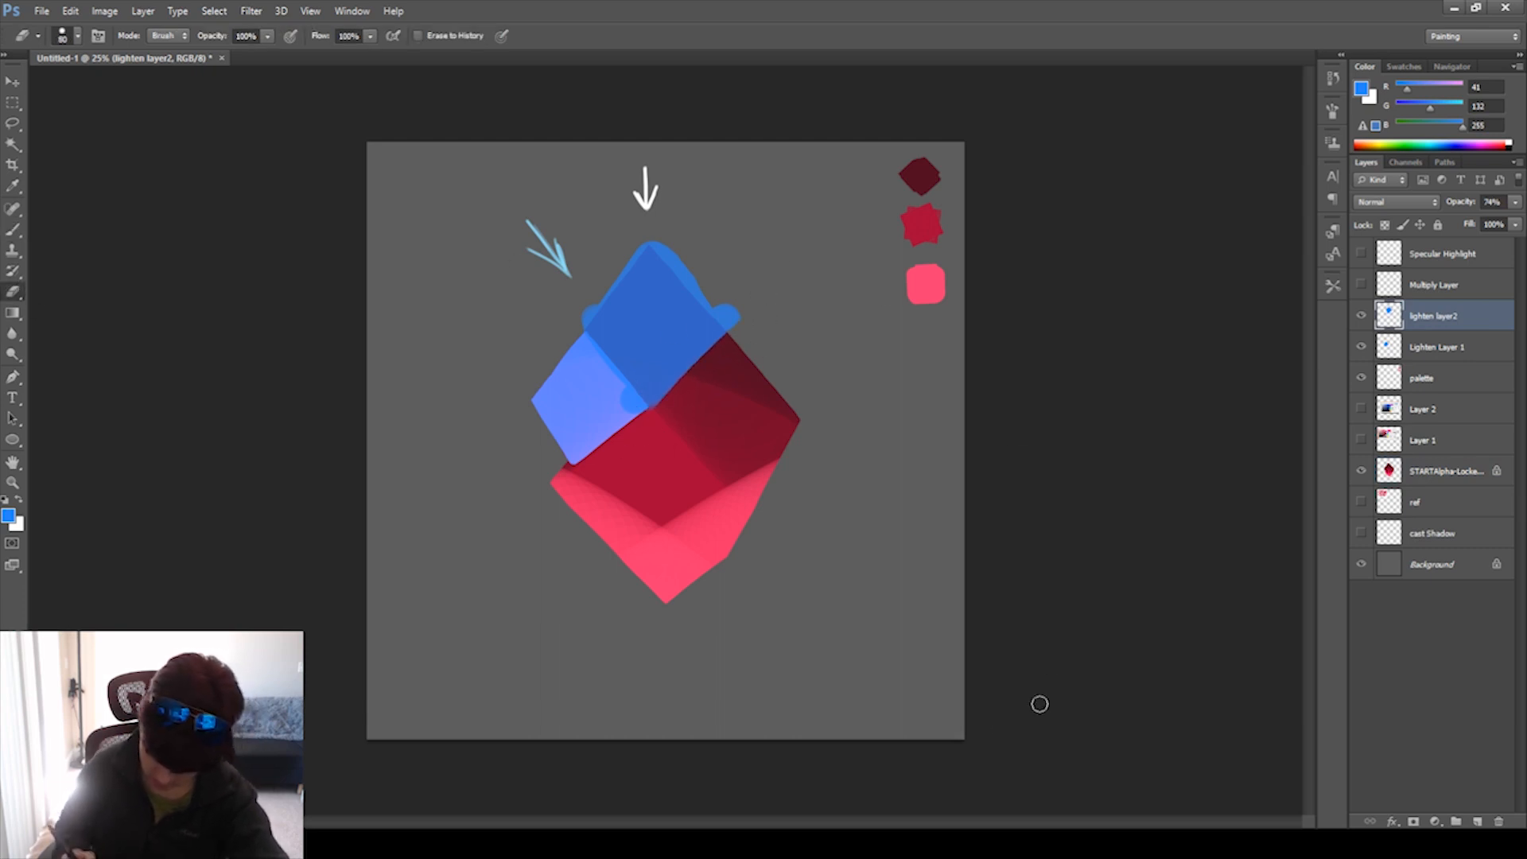
# Select the area outside the gem from the alpha-locked color layer and delete the blue spill there on lighten layer2.
pyautogui.click(1446, 477)
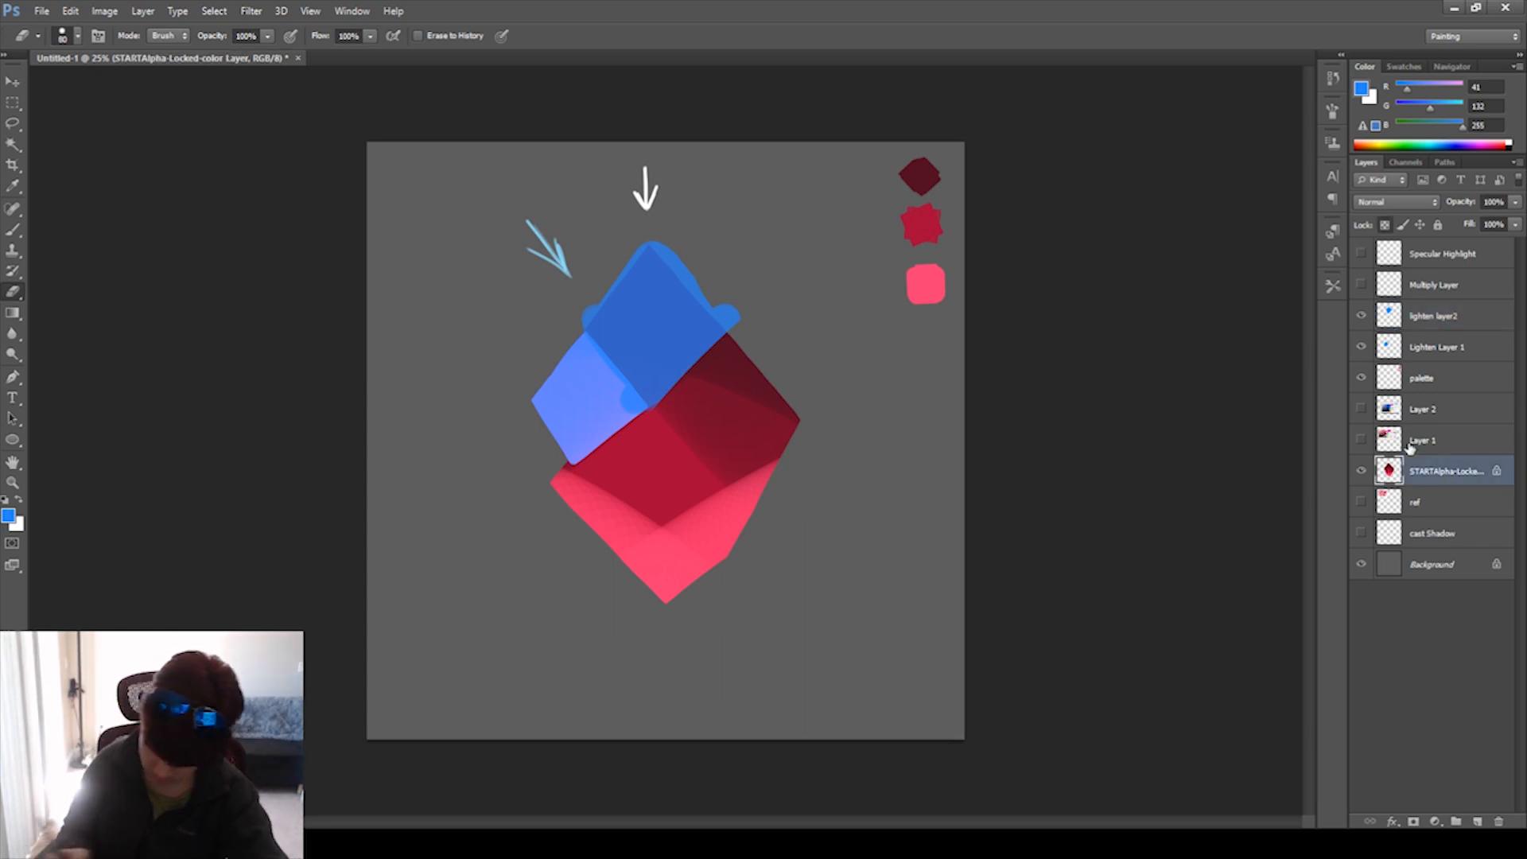
pyautogui.click(13, 144)
pyautogui.click(808, 279)
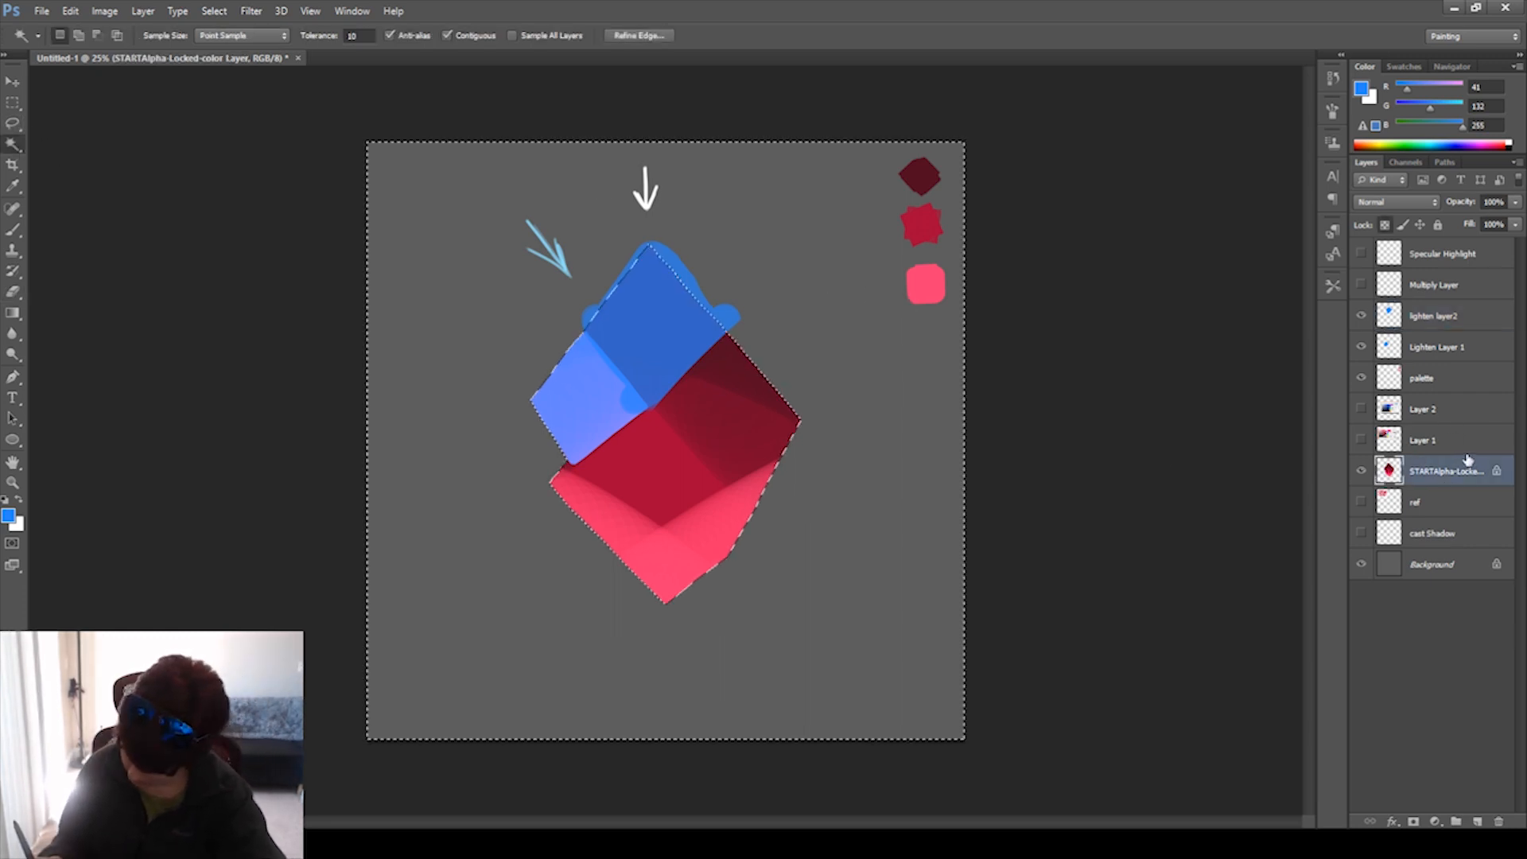
pyautogui.click(1424, 316)
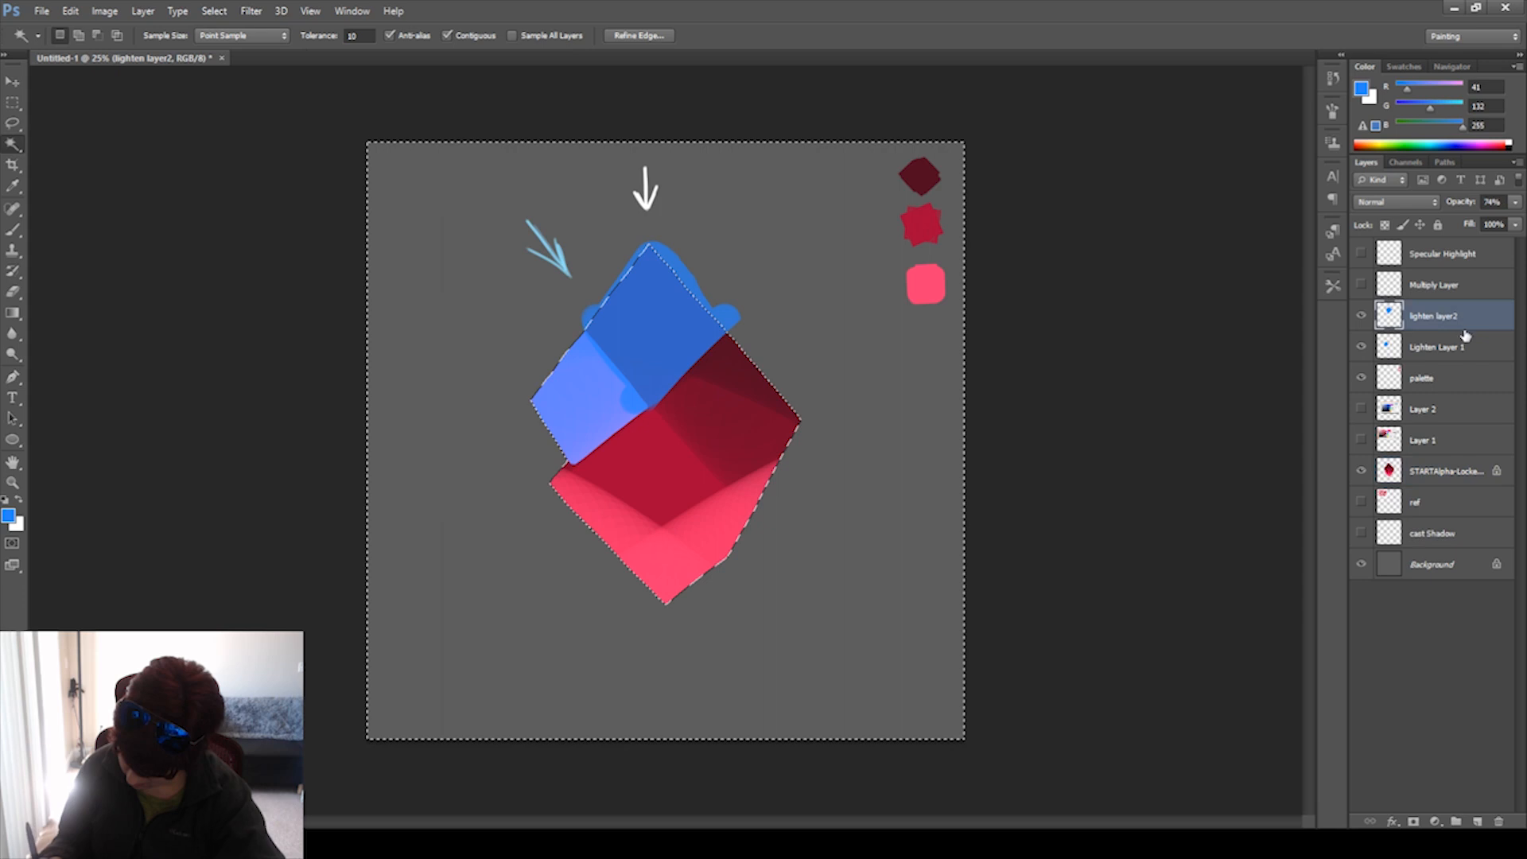
pyautogui.press('Delete')
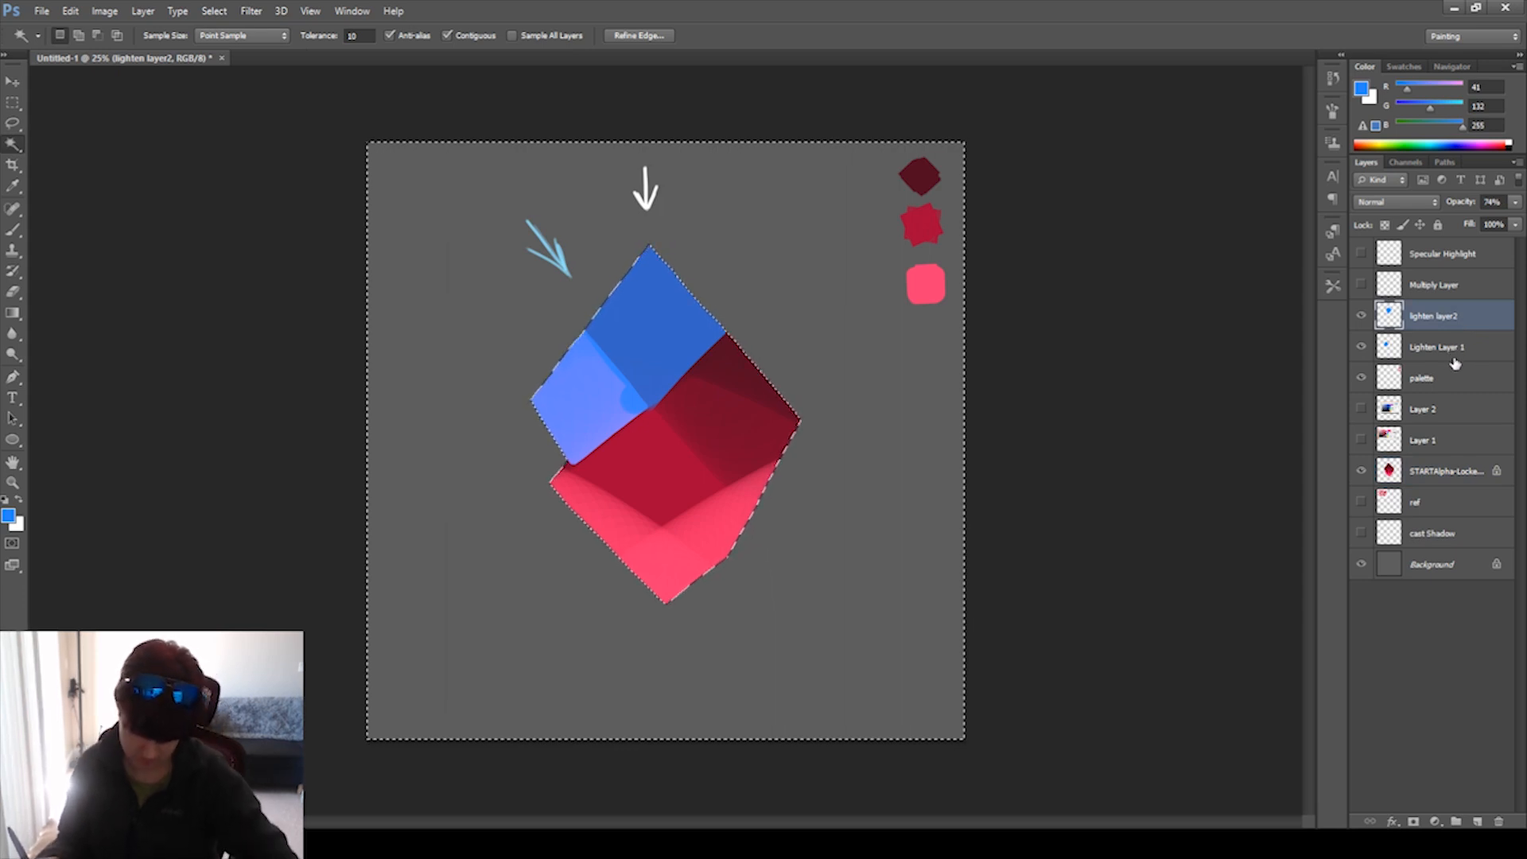
# Load Lighten Layer 1's painted area as a selection, clear the overlapping blue from lighten layer2, and deselect.
pyautogui.click(1455, 348)
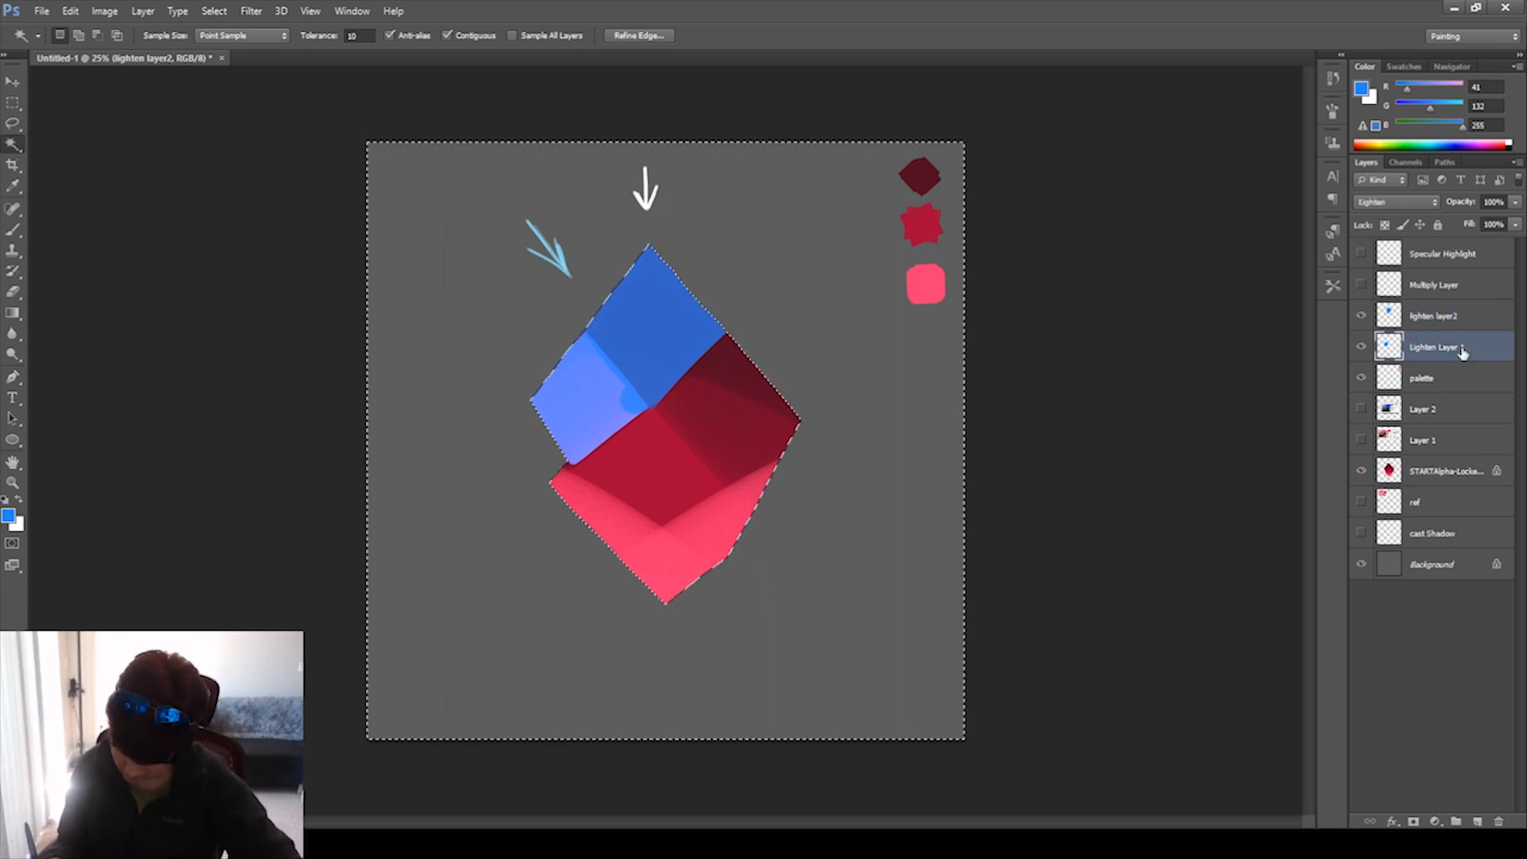
pyautogui.keyDown('ctrl'); pyautogui.click(1389, 347); pyautogui.keyUp('ctrl')
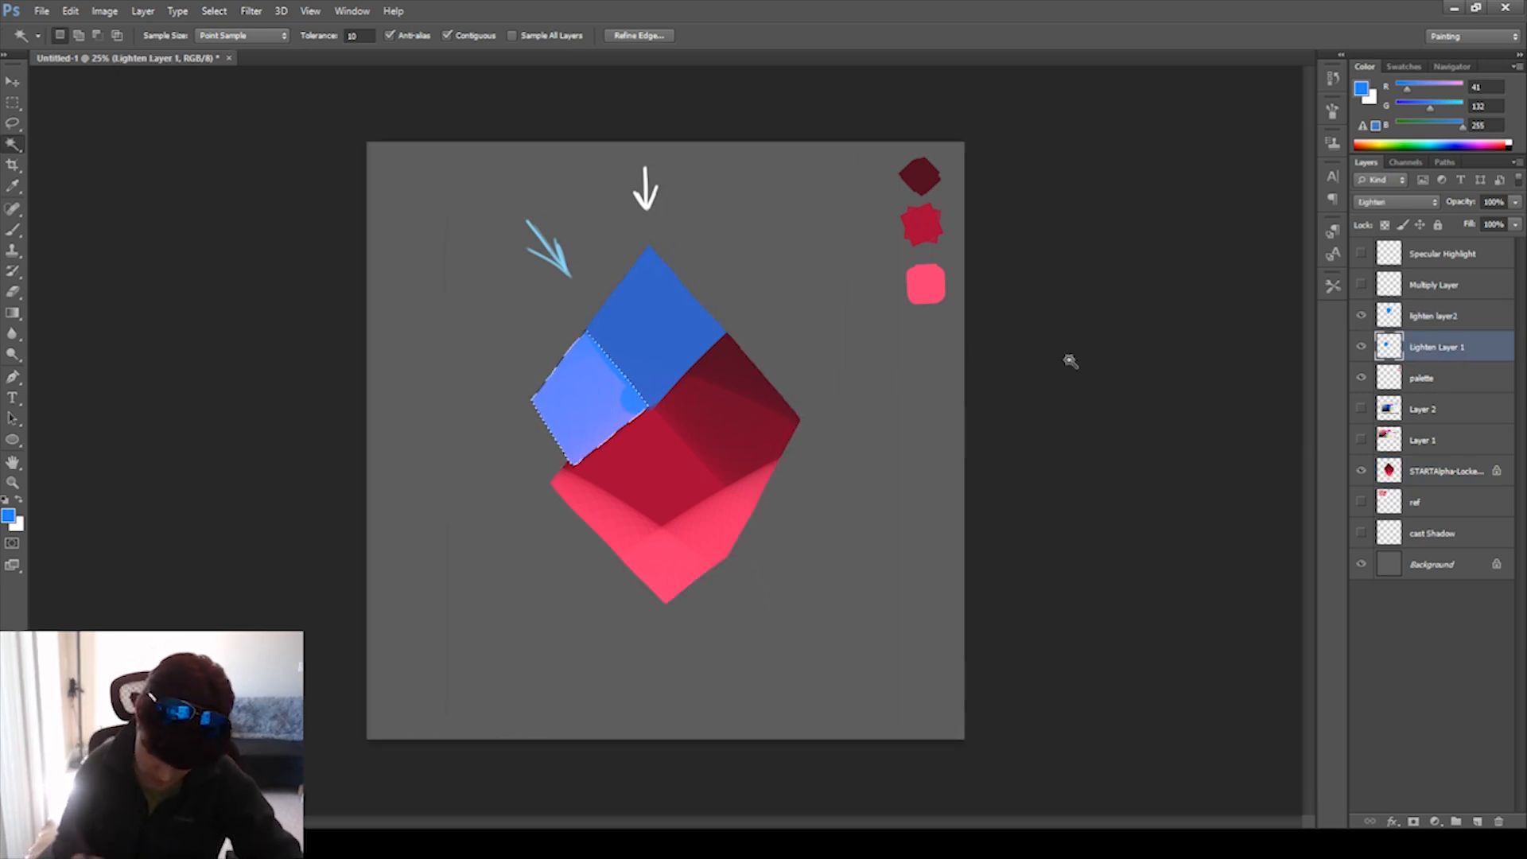
pyautogui.click(1454, 318)
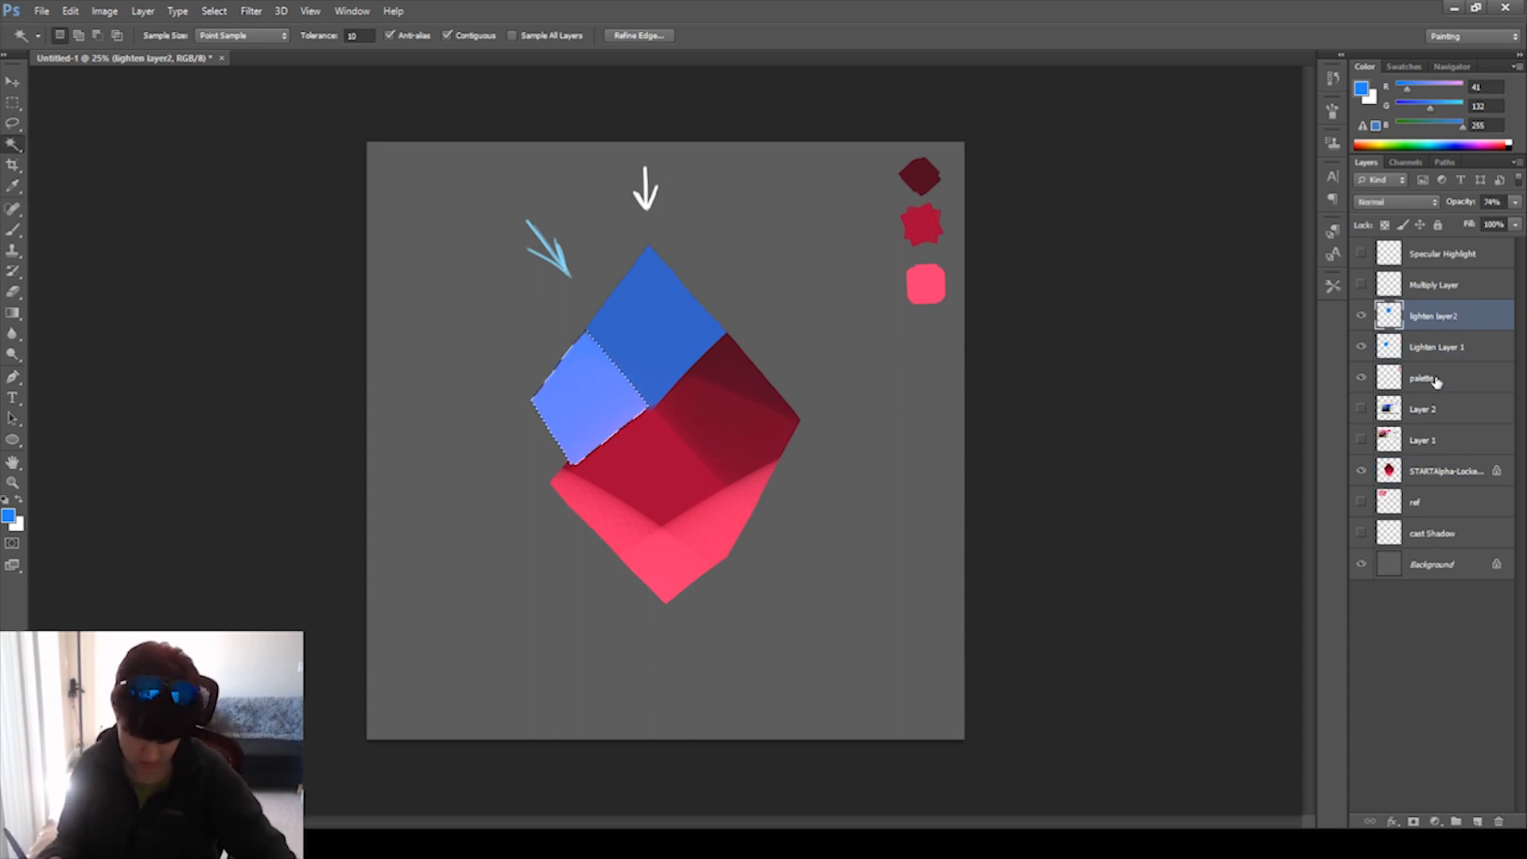
pyautogui.hotkey('ctrl', 'd')
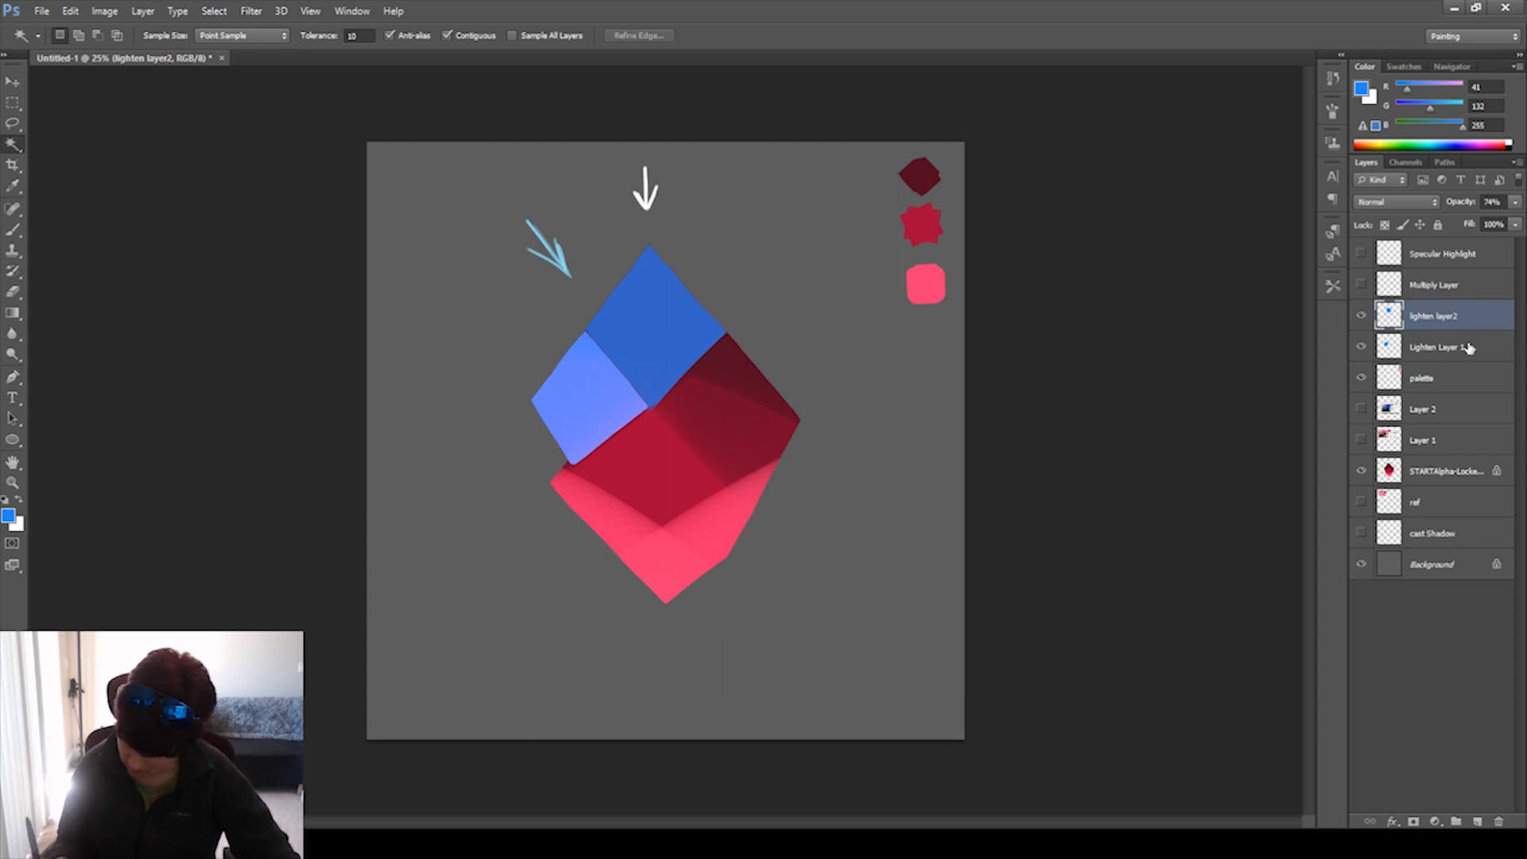
# Reduce the opacity of lighten layer2 to 31%.
pyautogui.press('4')
pyautogui.press('7')
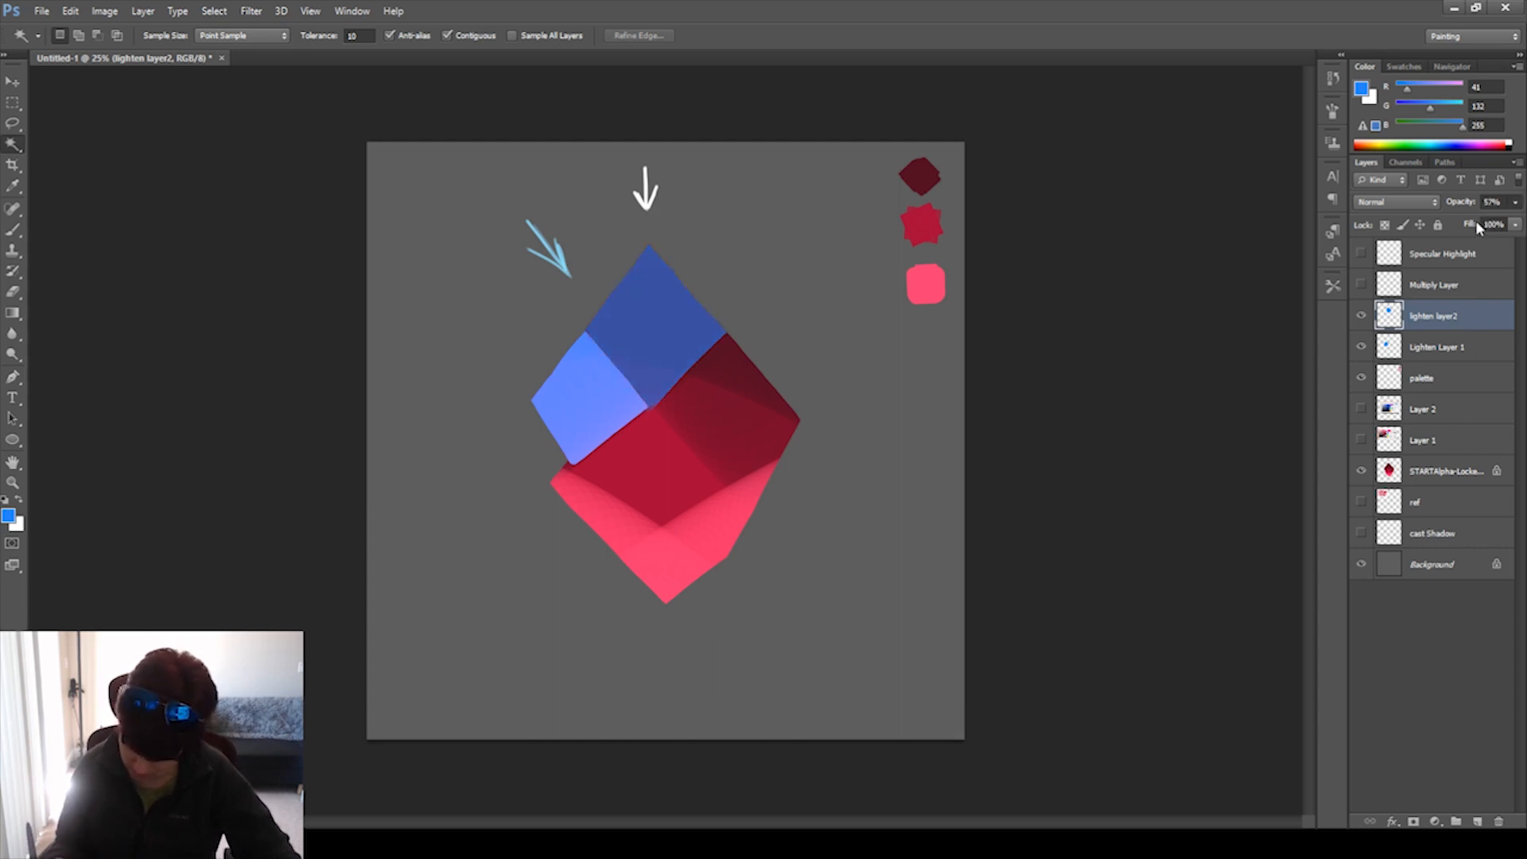
pyautogui.press('3')
pyautogui.press('8')
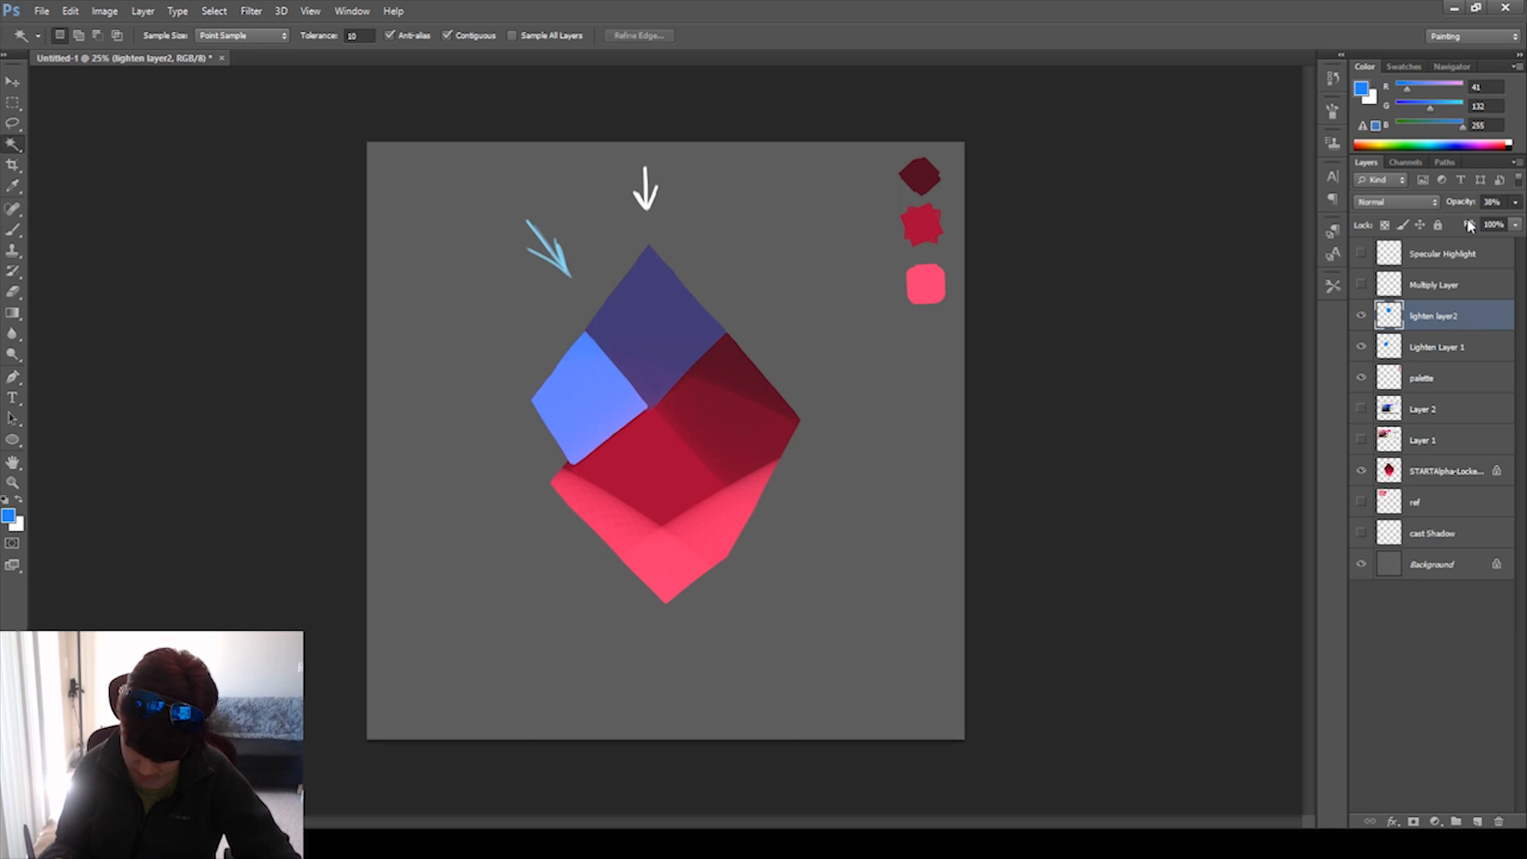
pyautogui.press('2')
pyautogui.press('8')
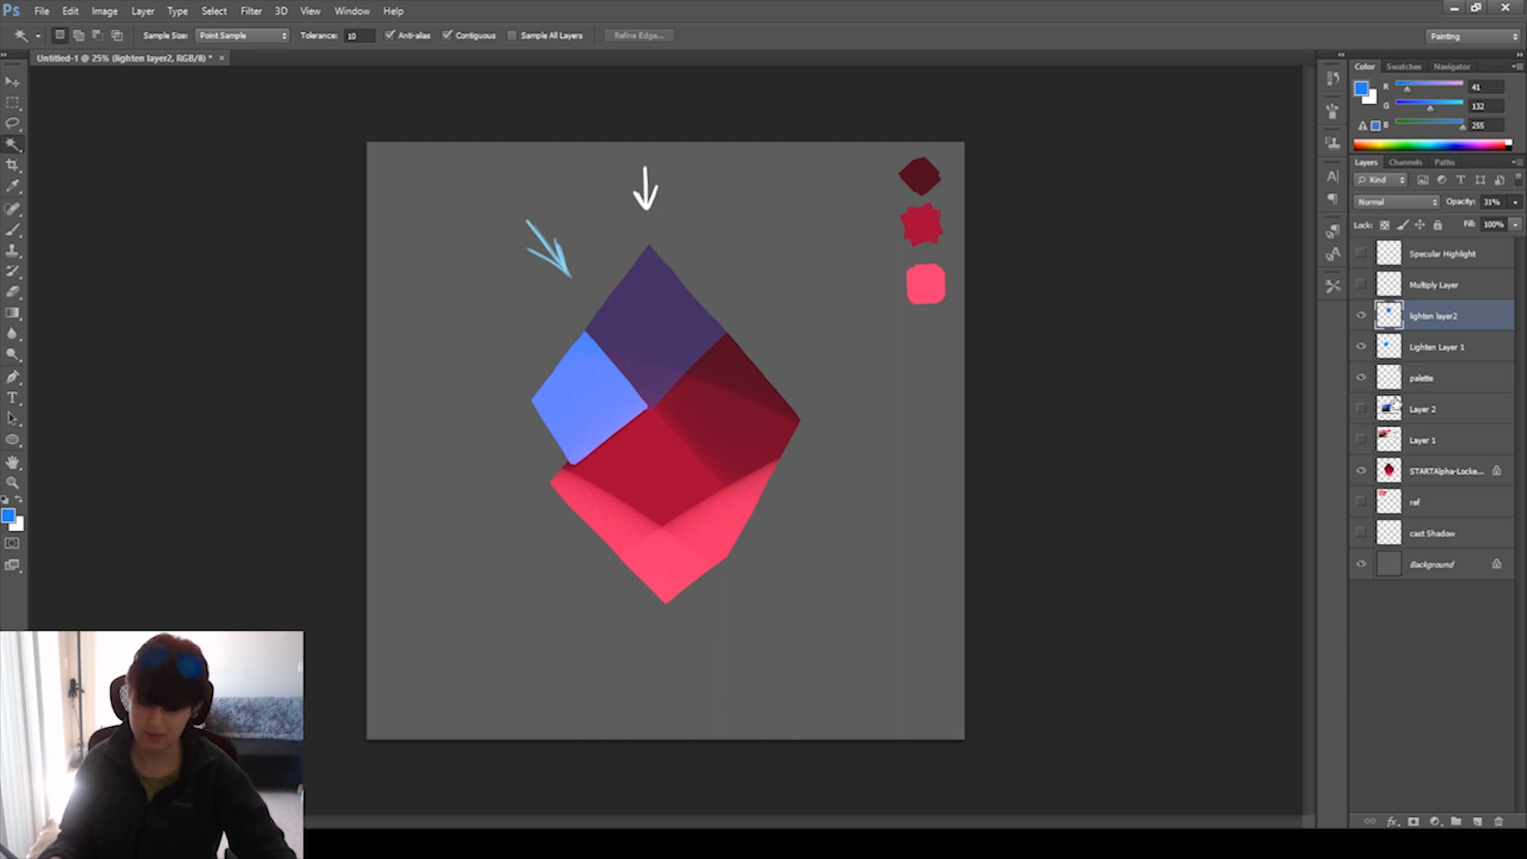
# Set the opacity of lighten layer2 to 20%, and make the Multiply Layer active and visible.
pyautogui.press('2')
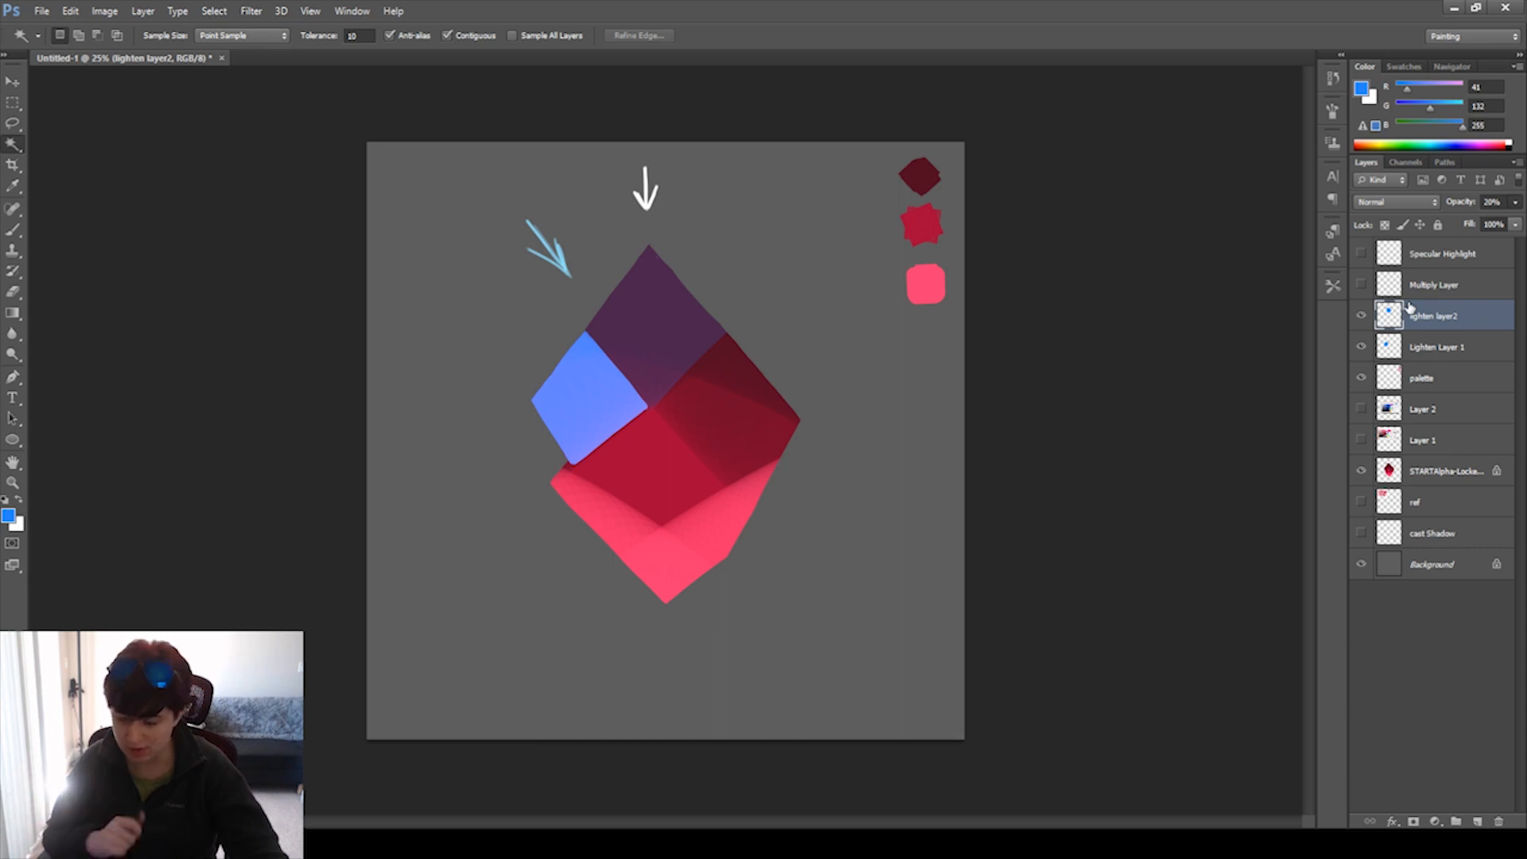
pyautogui.click(1441, 291)
pyautogui.click(1362, 286)
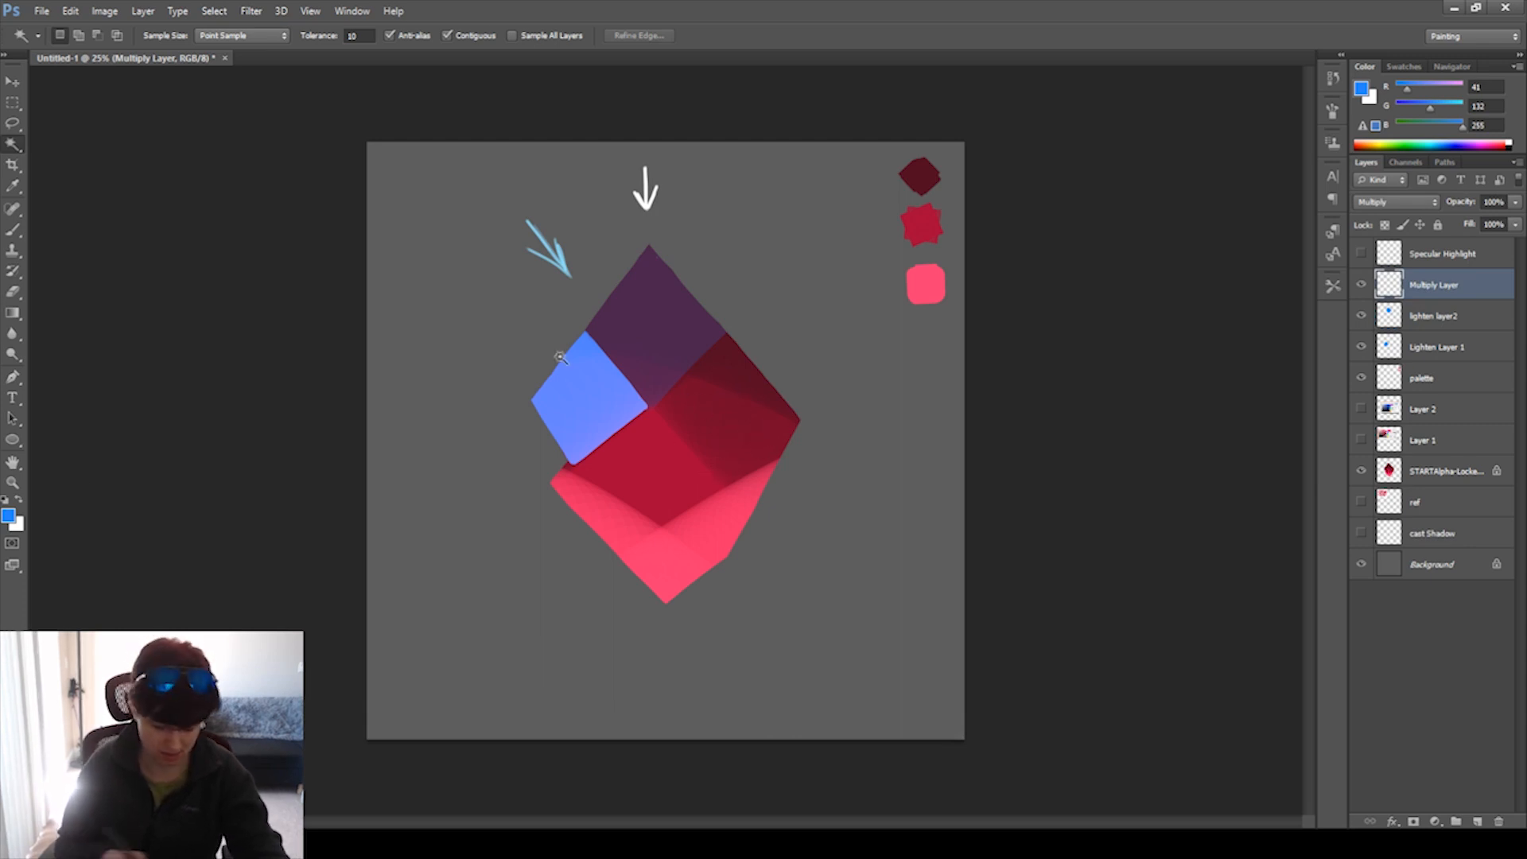
# Choose a greyish blue (RGB 133, 156, 188) and paint a spot on the dark right facet with the Multiply Layer in Normal mode.
pyautogui.press('i')
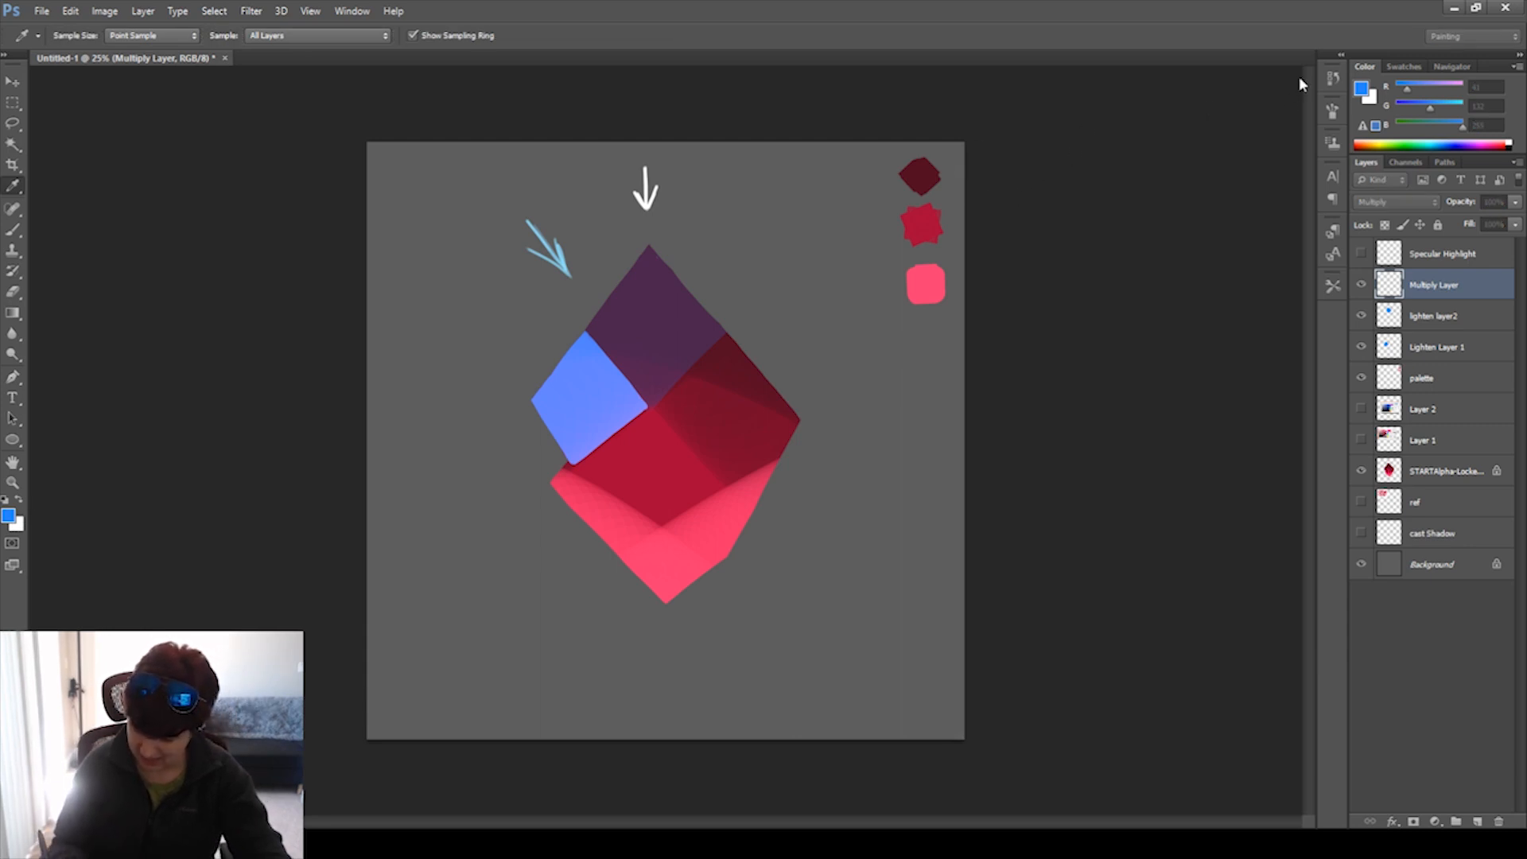
pyautogui.press('w')
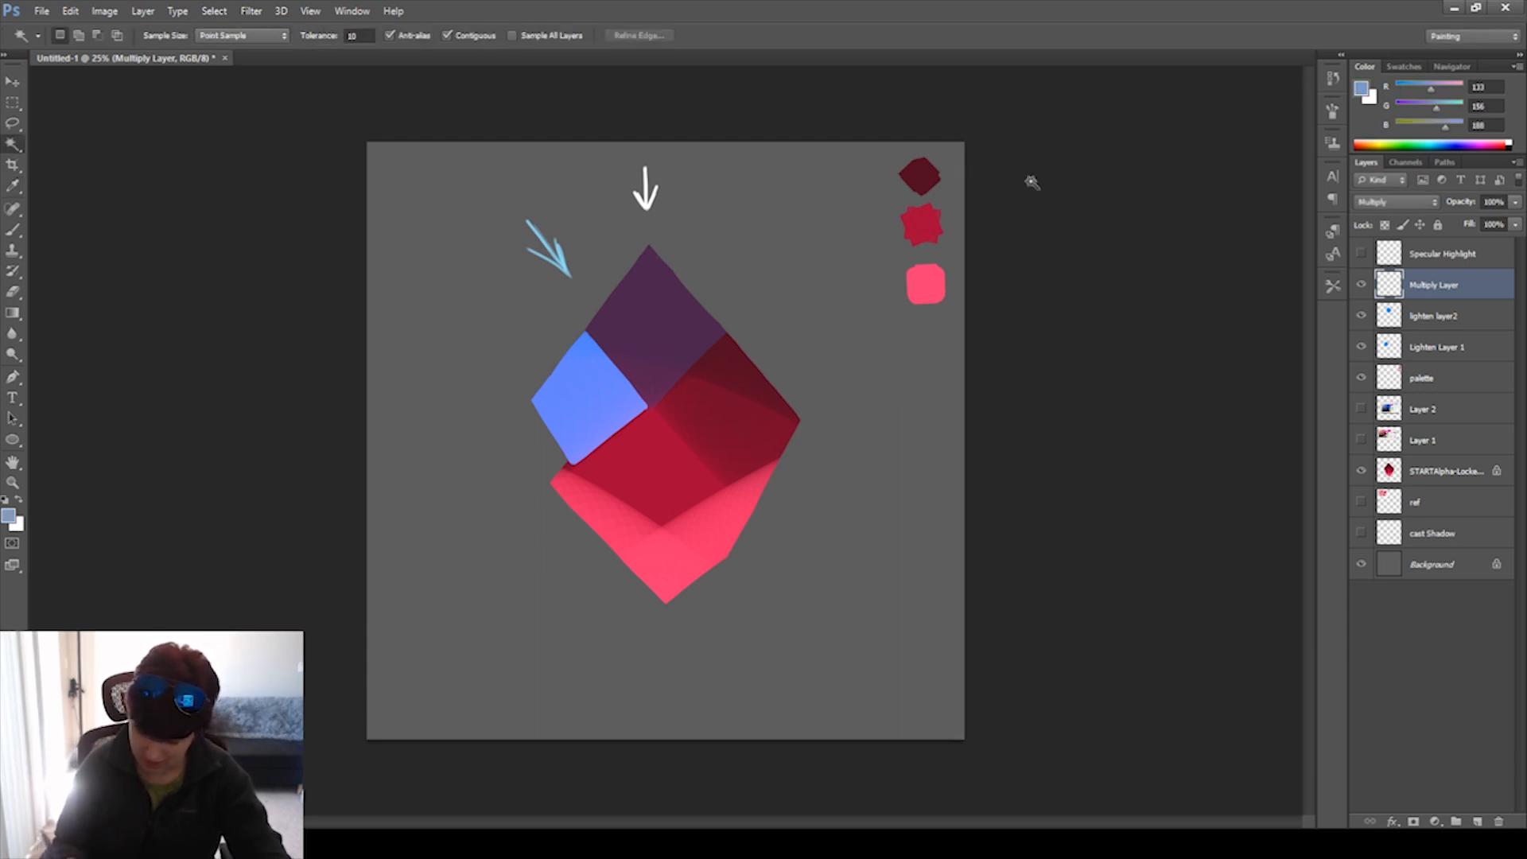
pyautogui.press('b')
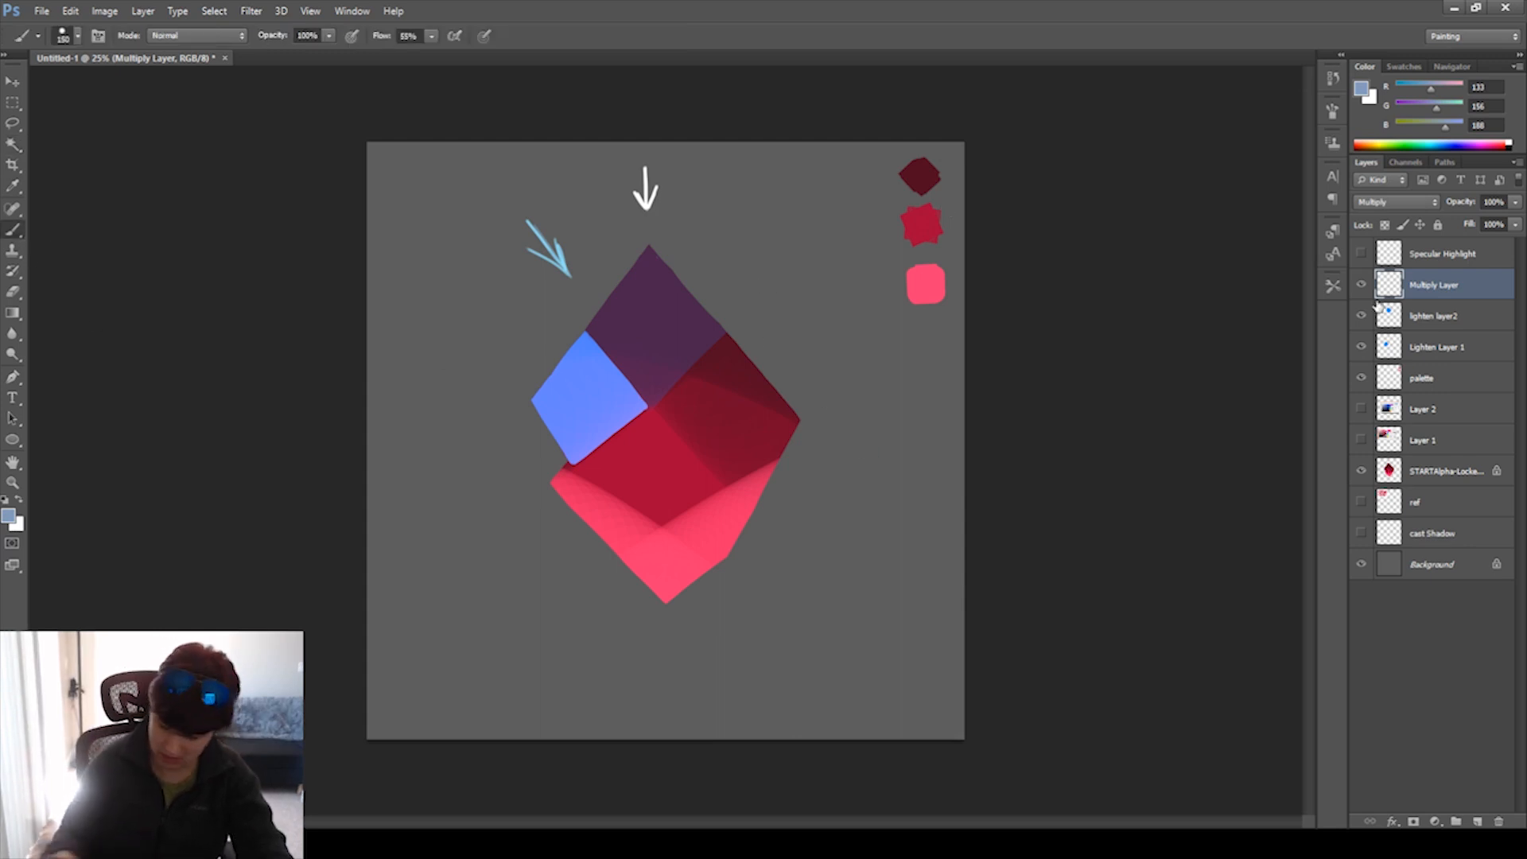
pyautogui.click(1388, 203)
pyautogui.click(1391, 223)
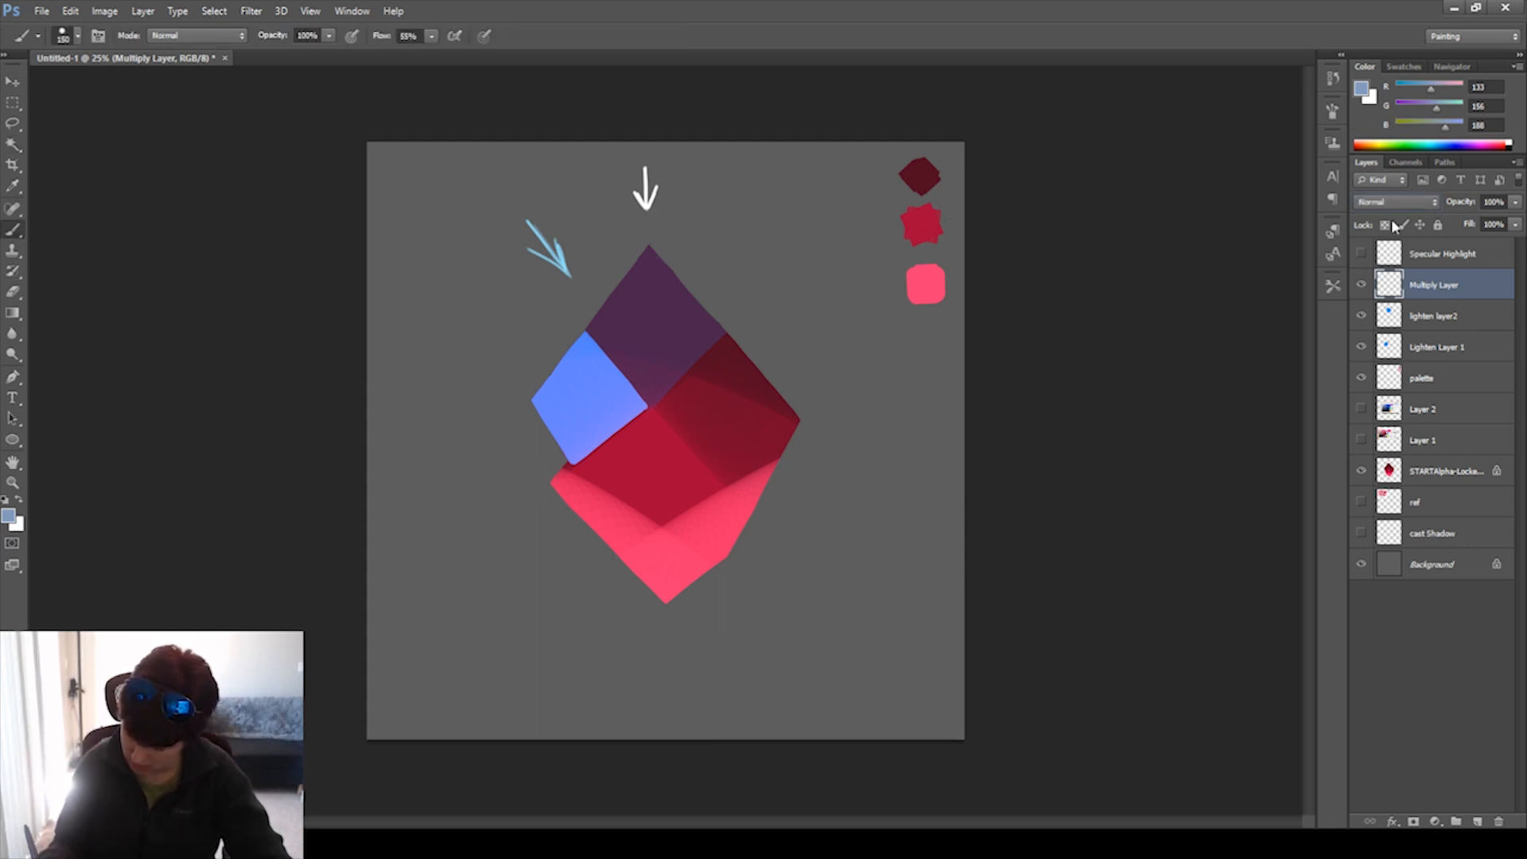
pyautogui.moveTo(736, 374); pyautogui.dragTo(725, 410)
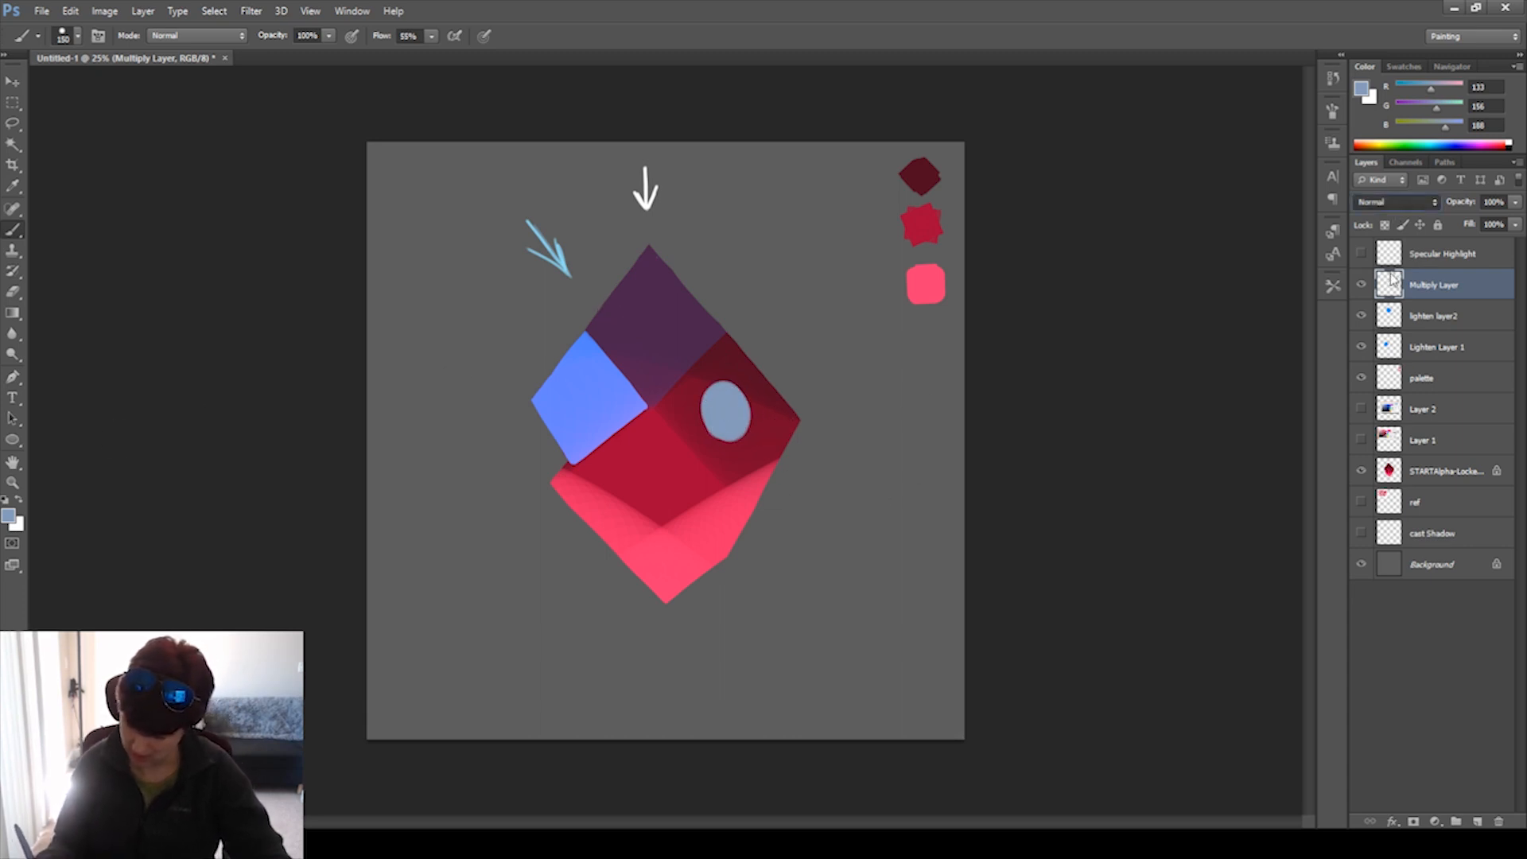
# Return the Multiply Layer to Multiply blending and paint over the entire dark right facet.
pyautogui.hotkey('shift', 'alt', 'm')
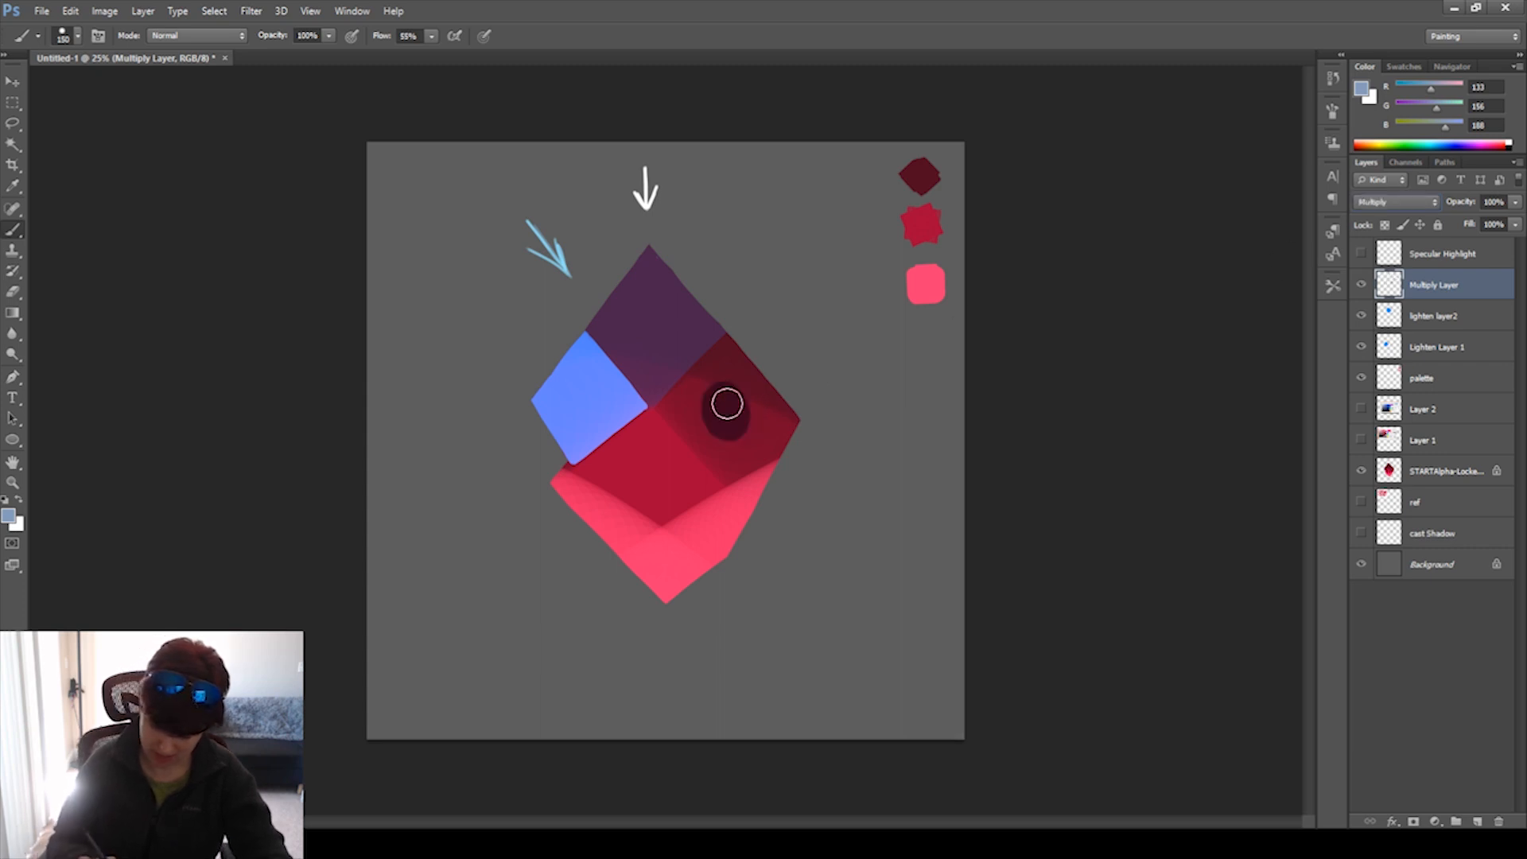
pyautogui.moveTo(736, 446)
pyautogui.mouseDown()
pyautogui.moveTo(669, 405)
pyautogui.moveTo(727, 468)
pyautogui.moveTo(731, 450)
pyautogui.moveTo(780, 428)
pyautogui.moveTo(762, 478)
pyautogui.moveTo(750, 455)
pyautogui.moveTo(771, 381)
pyautogui.moveTo(700, 407)
pyautogui.moveTo(743, 340)
pyautogui.moveTo(707, 376)
pyautogui.moveTo(759, 495)
pyautogui.moveTo(735, 470)
pyautogui.moveTo(765, 503)
pyautogui.mouseUp()
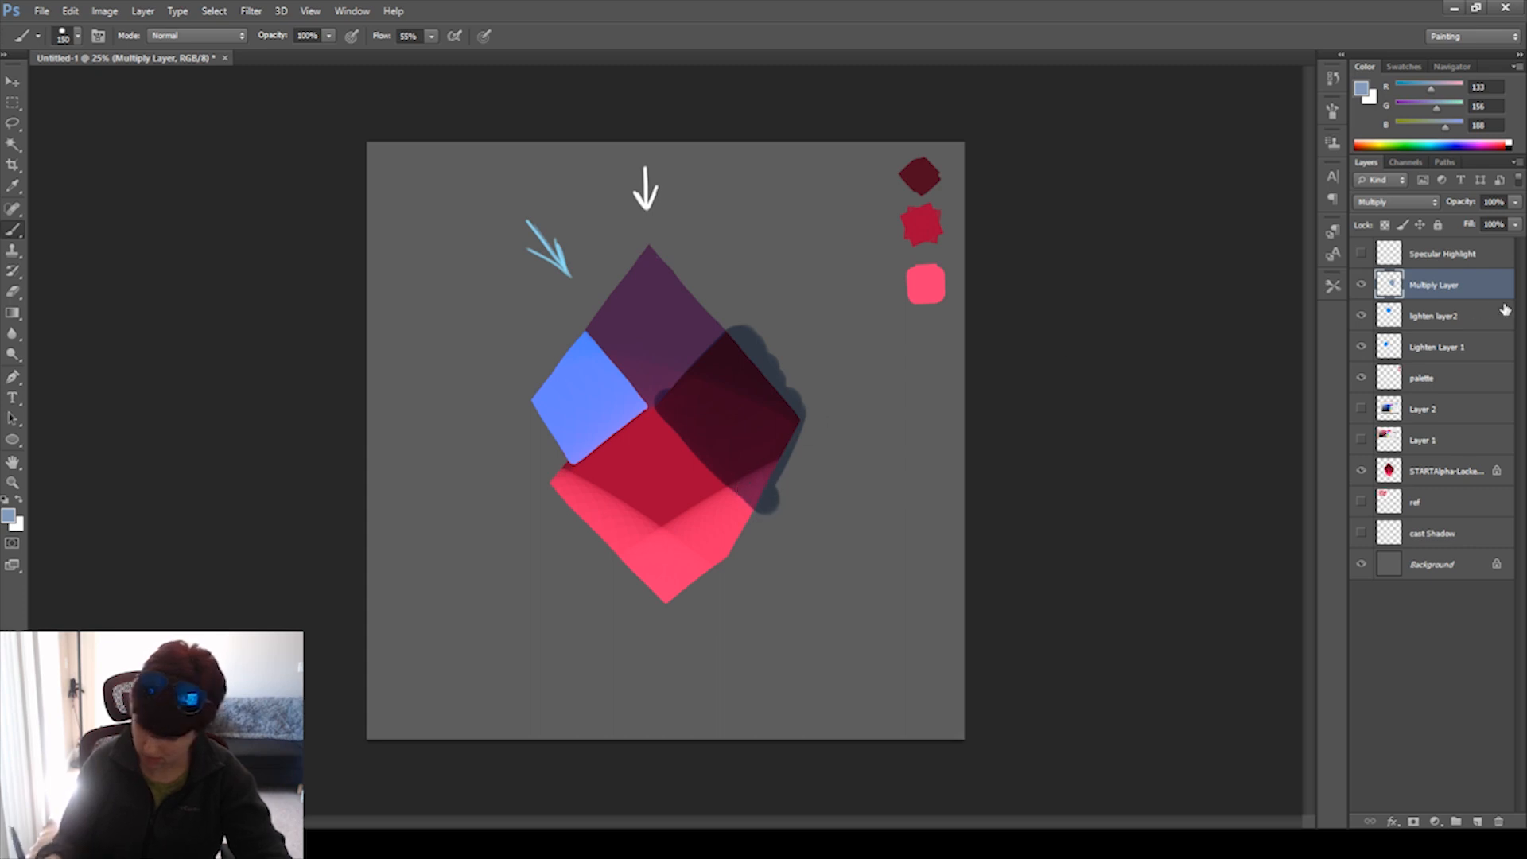
# Select the area outside the gem from the alpha-locked color layer and delete the spill there on the Multiply Layer.
pyautogui.click(1457, 473)
pyautogui.press('w')
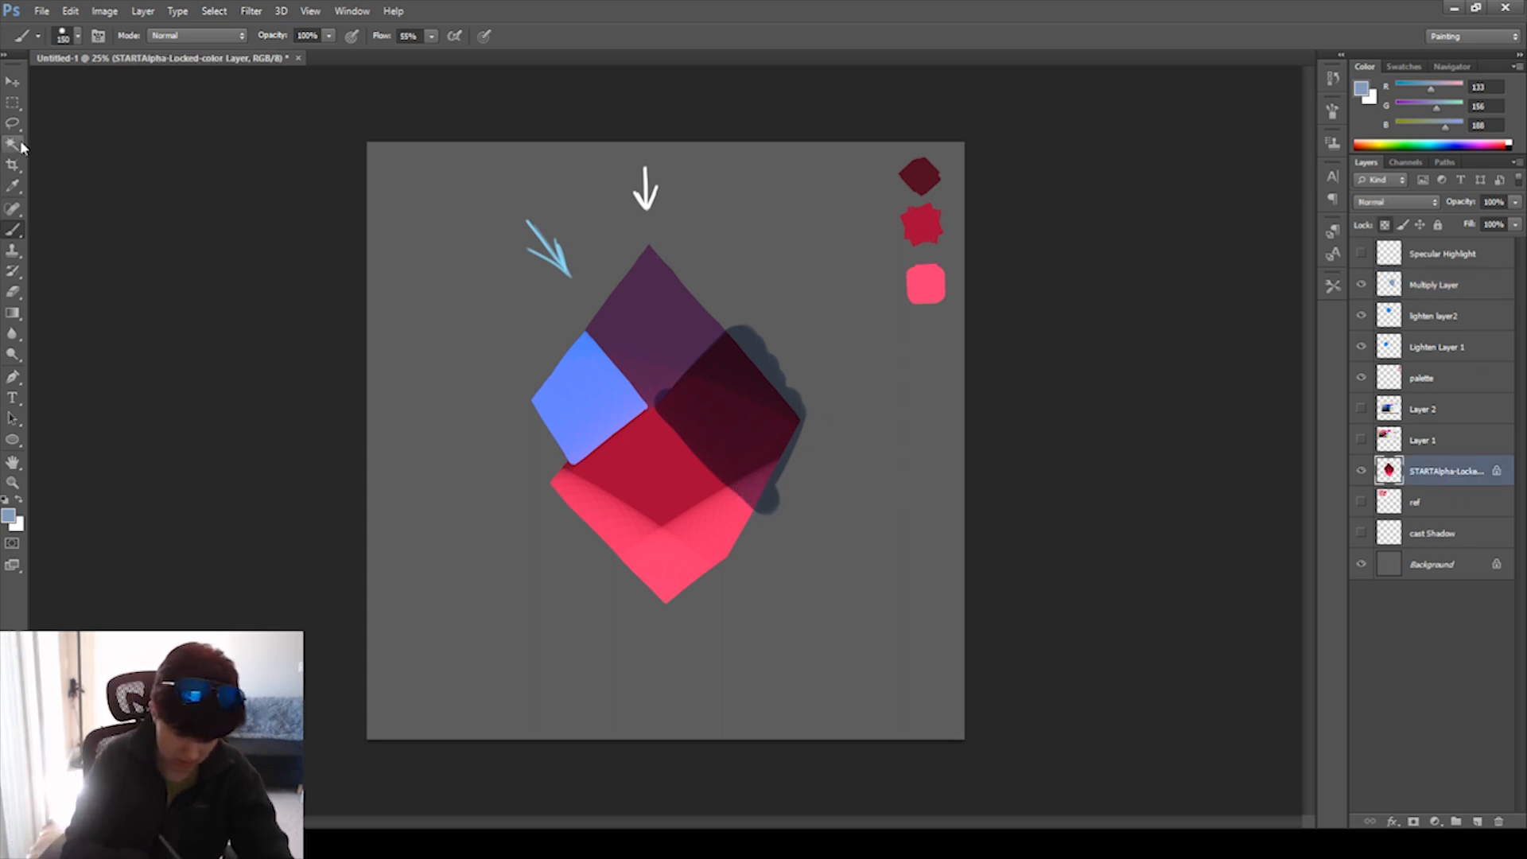
pyautogui.click(853, 347)
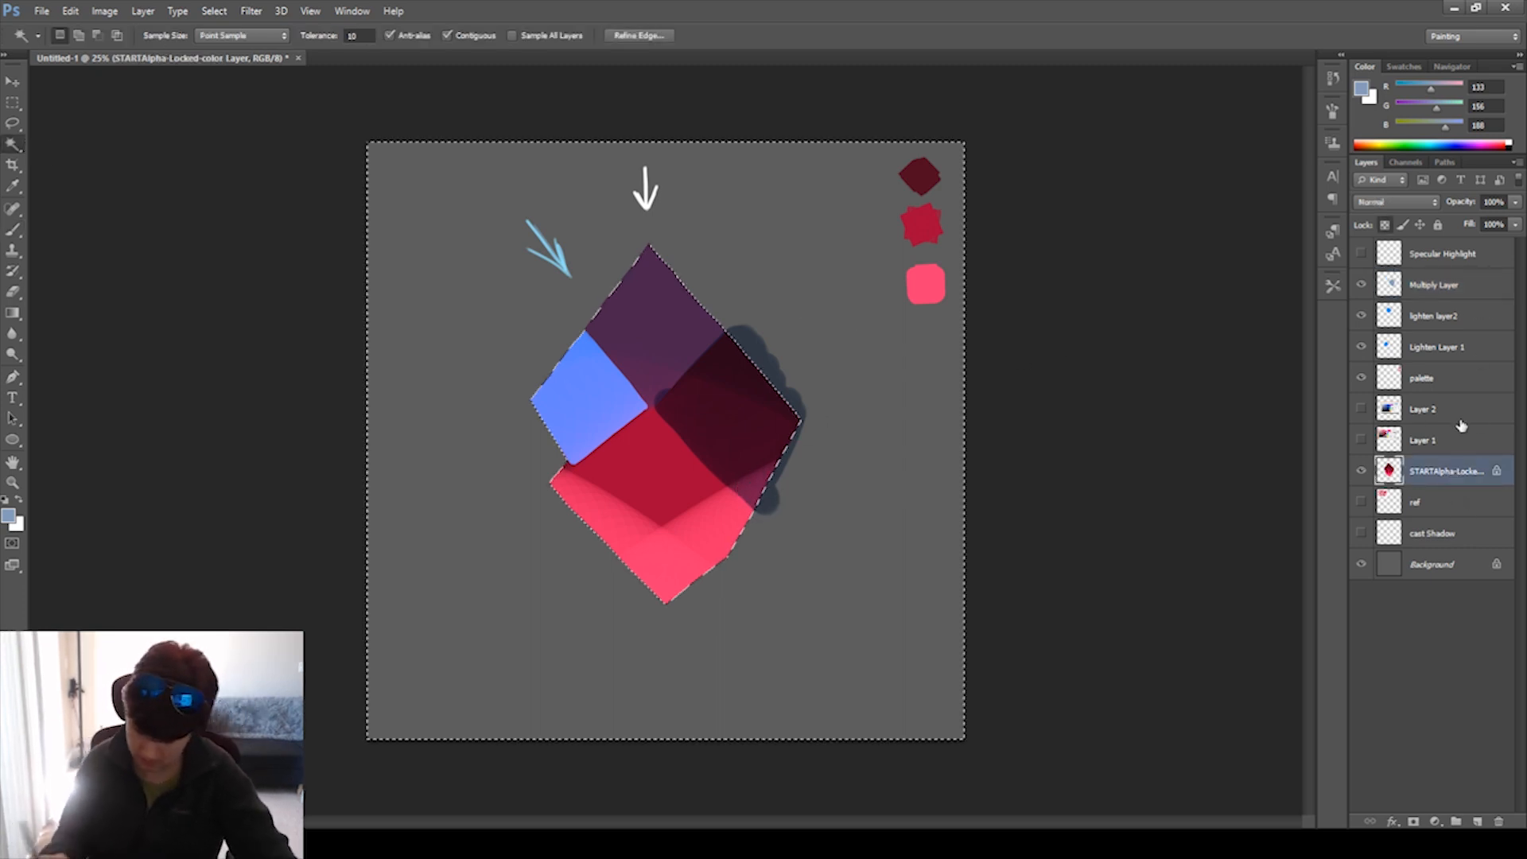
pyautogui.click(1441, 288)
pyautogui.press('Delete')
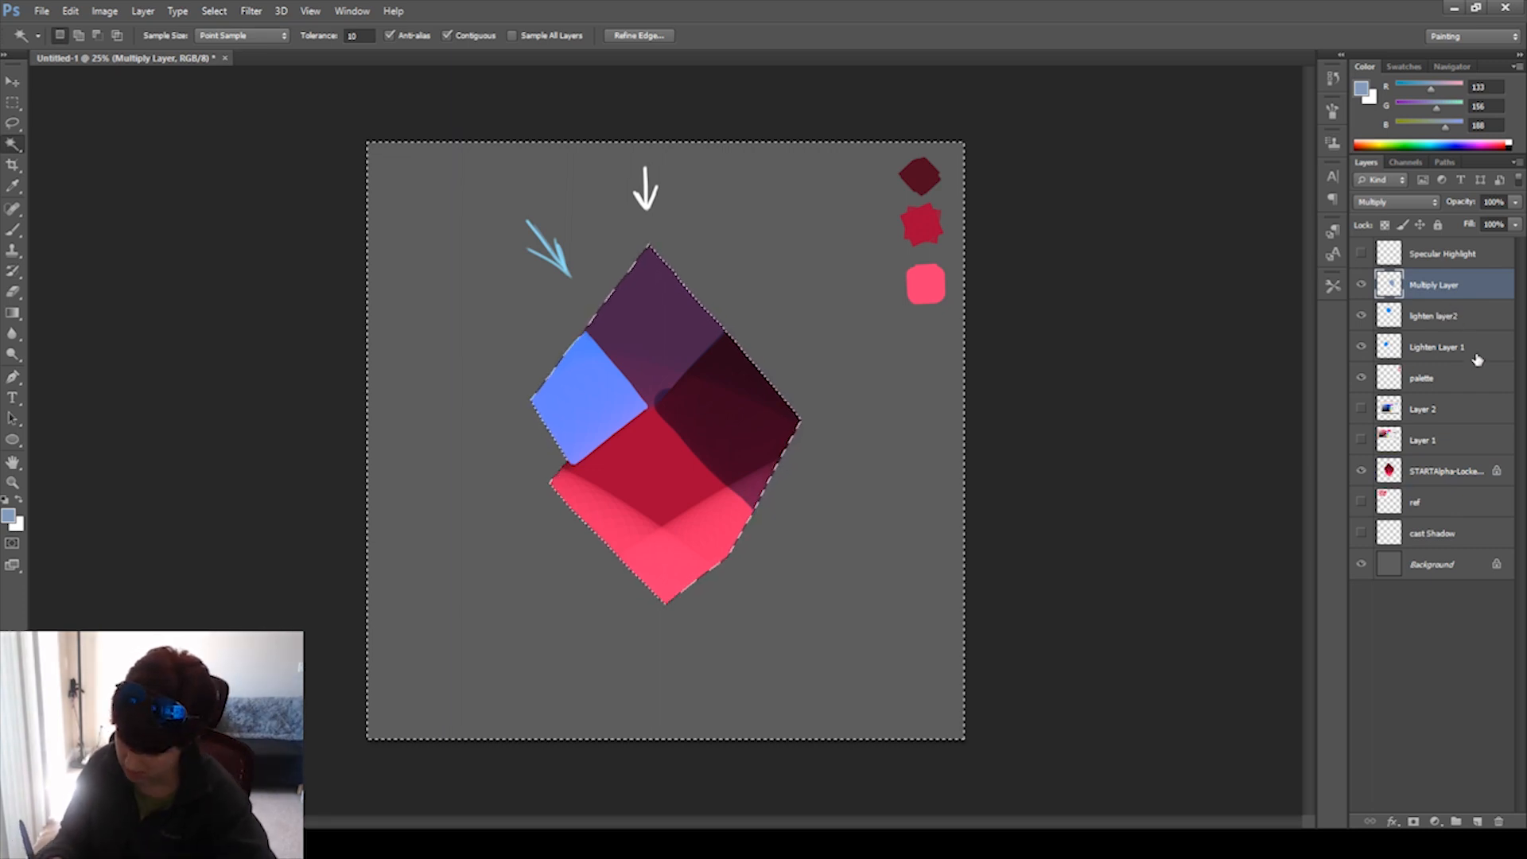
# Select the top facet's painted area from lighten layer2, clear the overlap from the Multiply Layer, and deselect.
pyautogui.click(1454, 318)
pyautogui.click(679, 334)
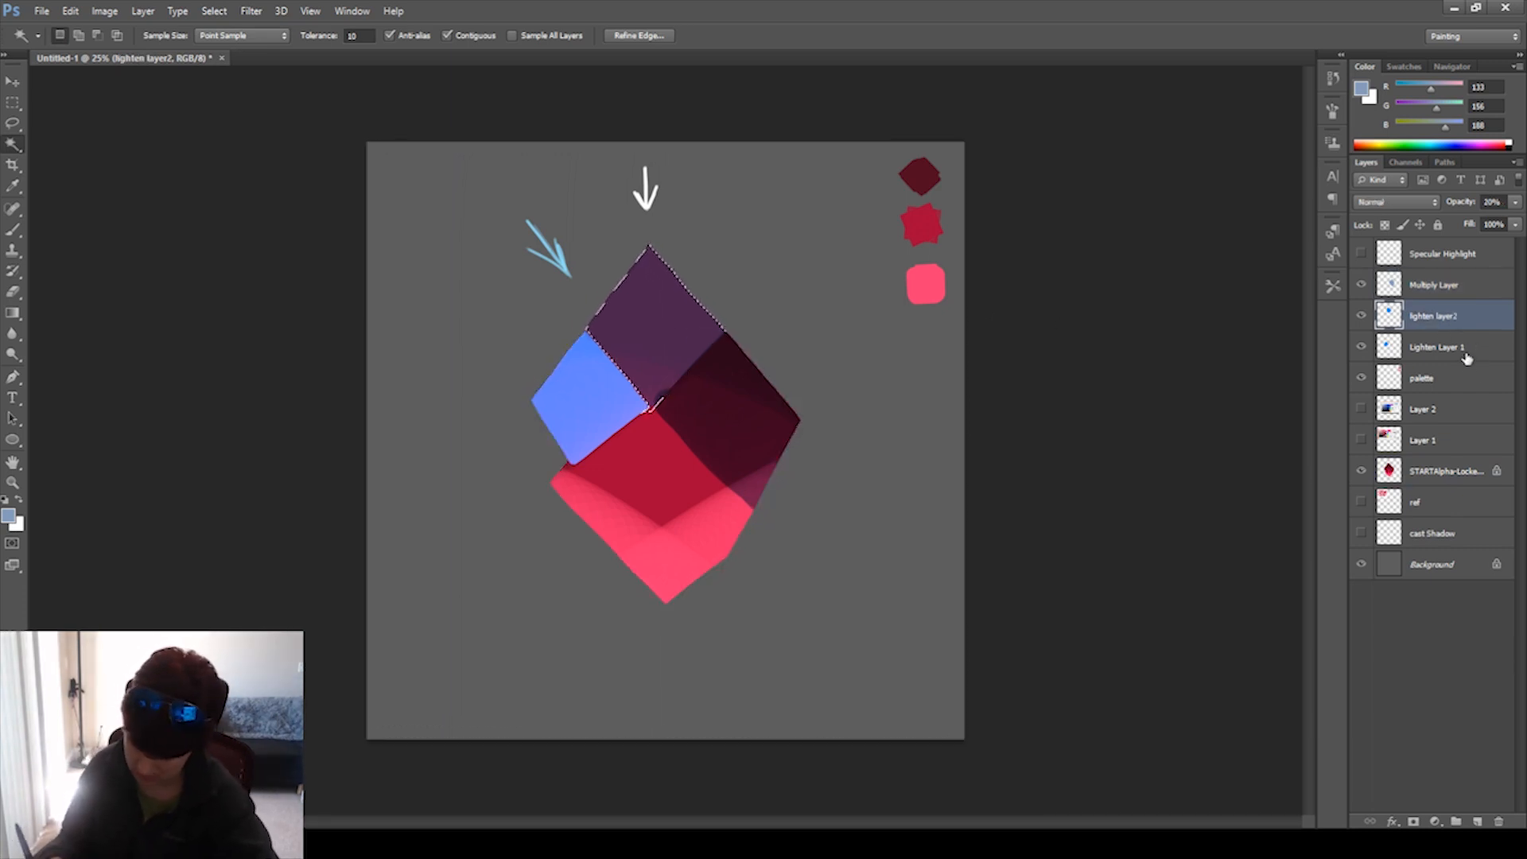
pyautogui.click(1446, 289)
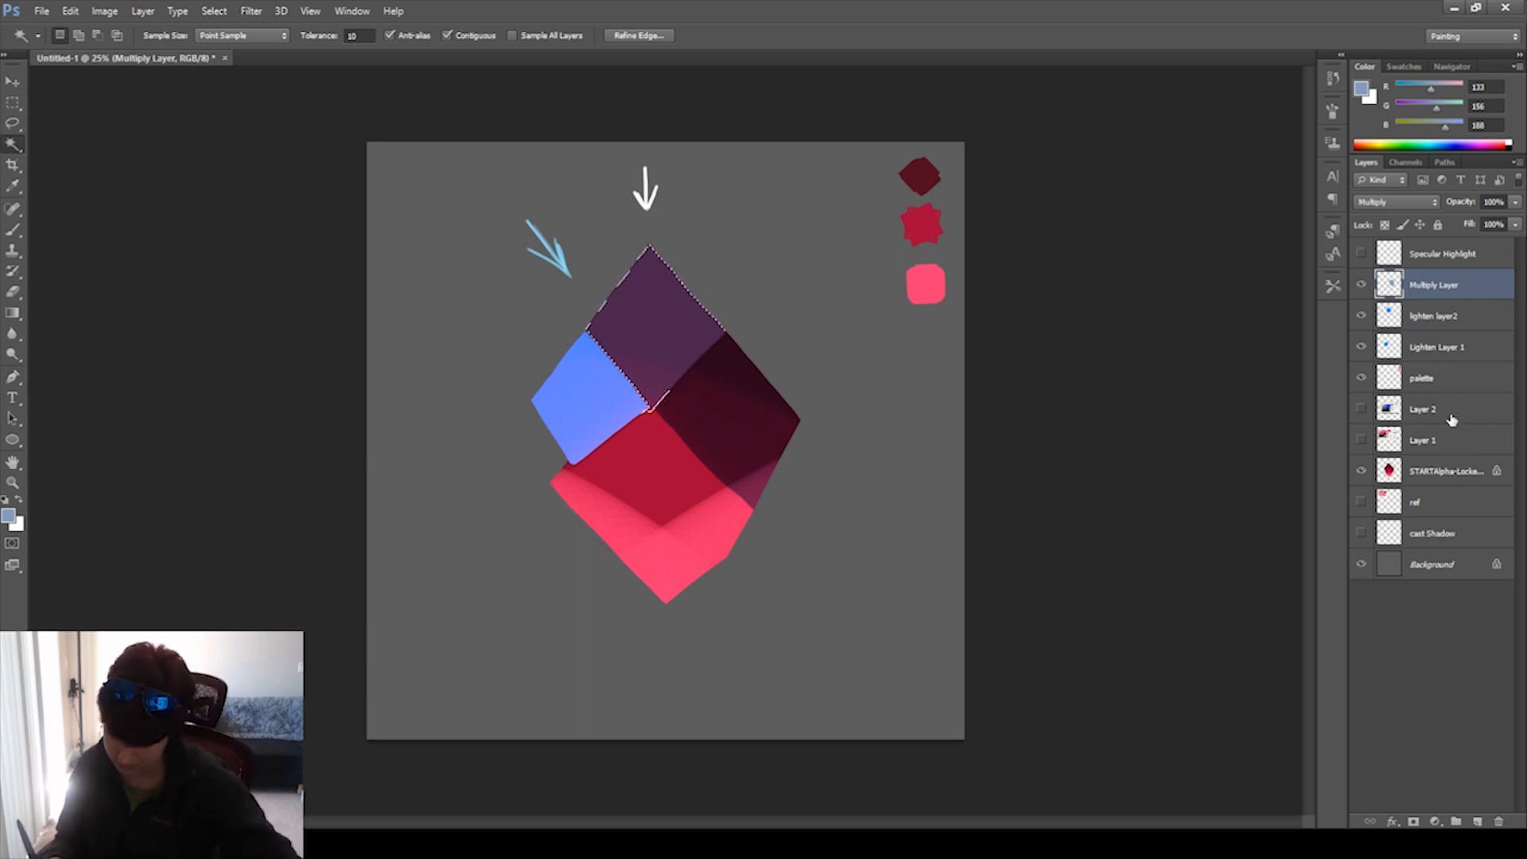
pyautogui.hotkey('ctrl', 'd')
# Erase the right facet's lower-left shadow edge into a straight line and reduce the Multiply Layer's opacity to 44%.
pyautogui.click(13, 292)
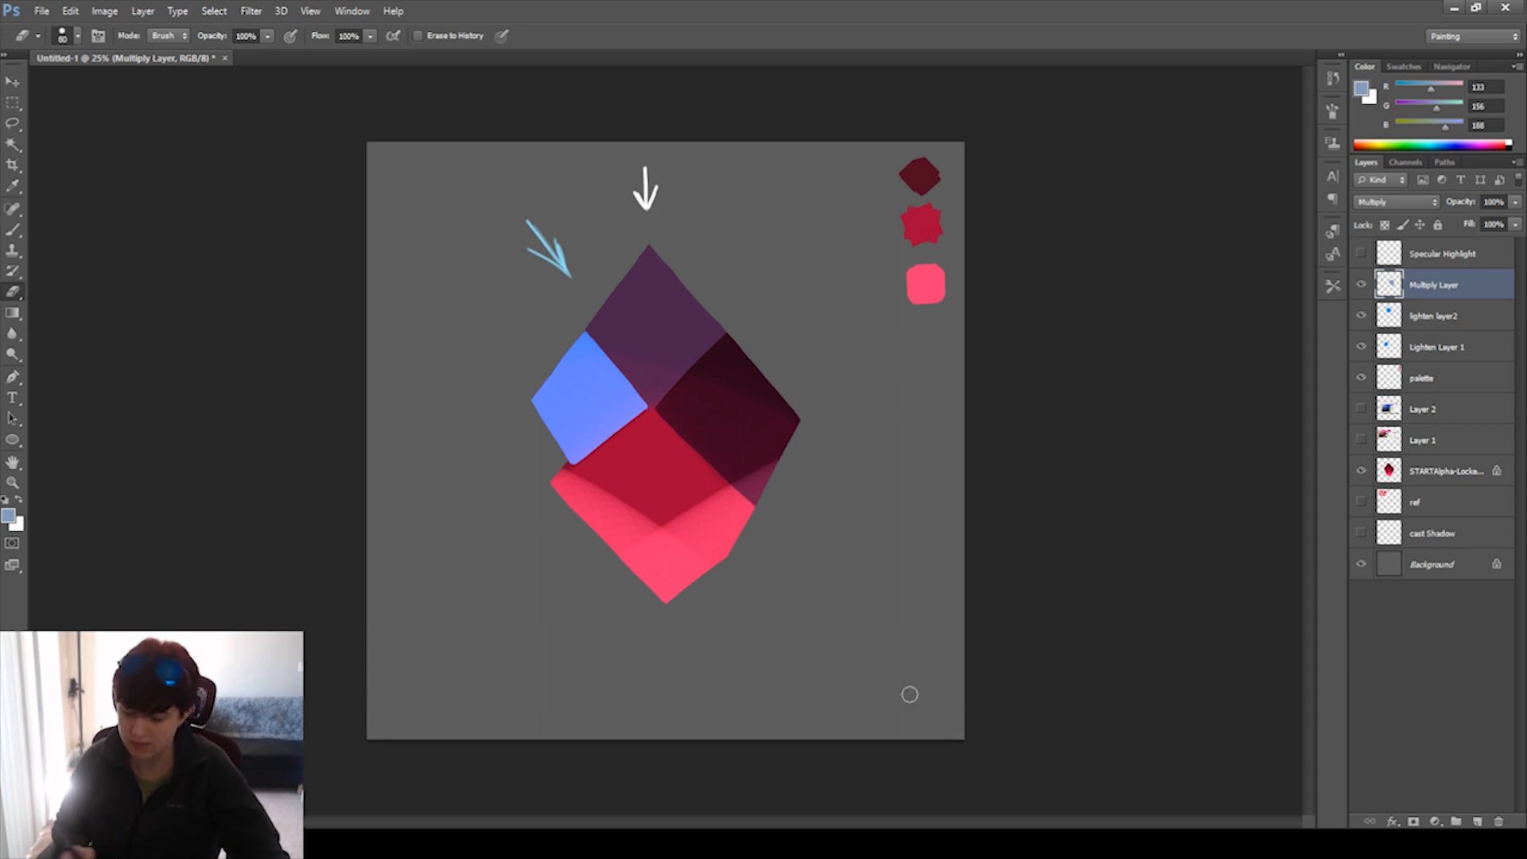
pyautogui.moveTo(1515, 205); pyautogui.dragTo(1494, 225)
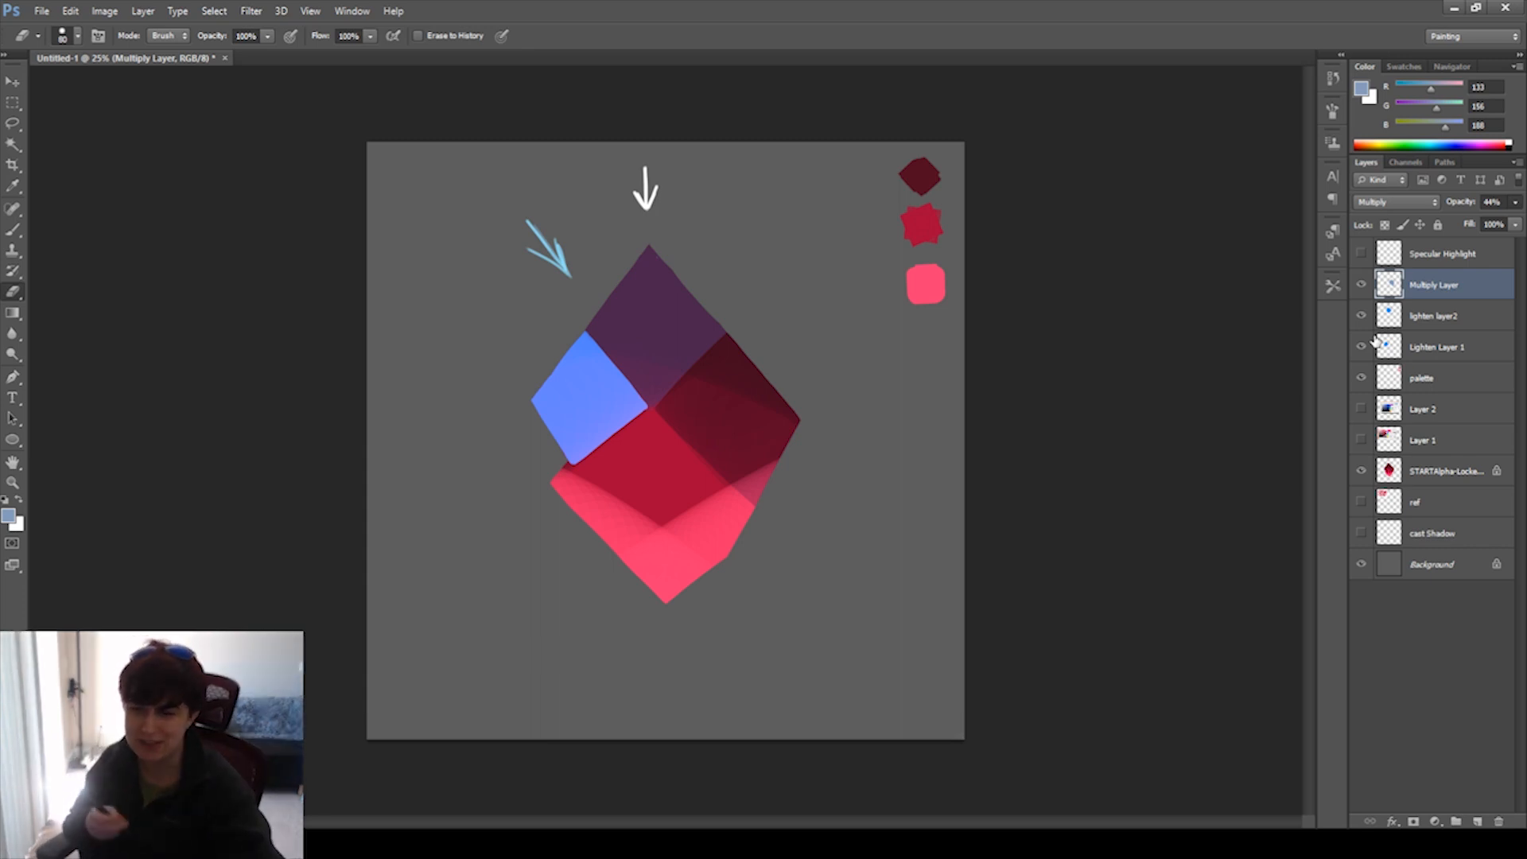
# Activate and show the Specular Highlight layer, with a light grey (RGB 219, 219, 219) and a 15 px brush for painting.
pyautogui.click(1447, 259)
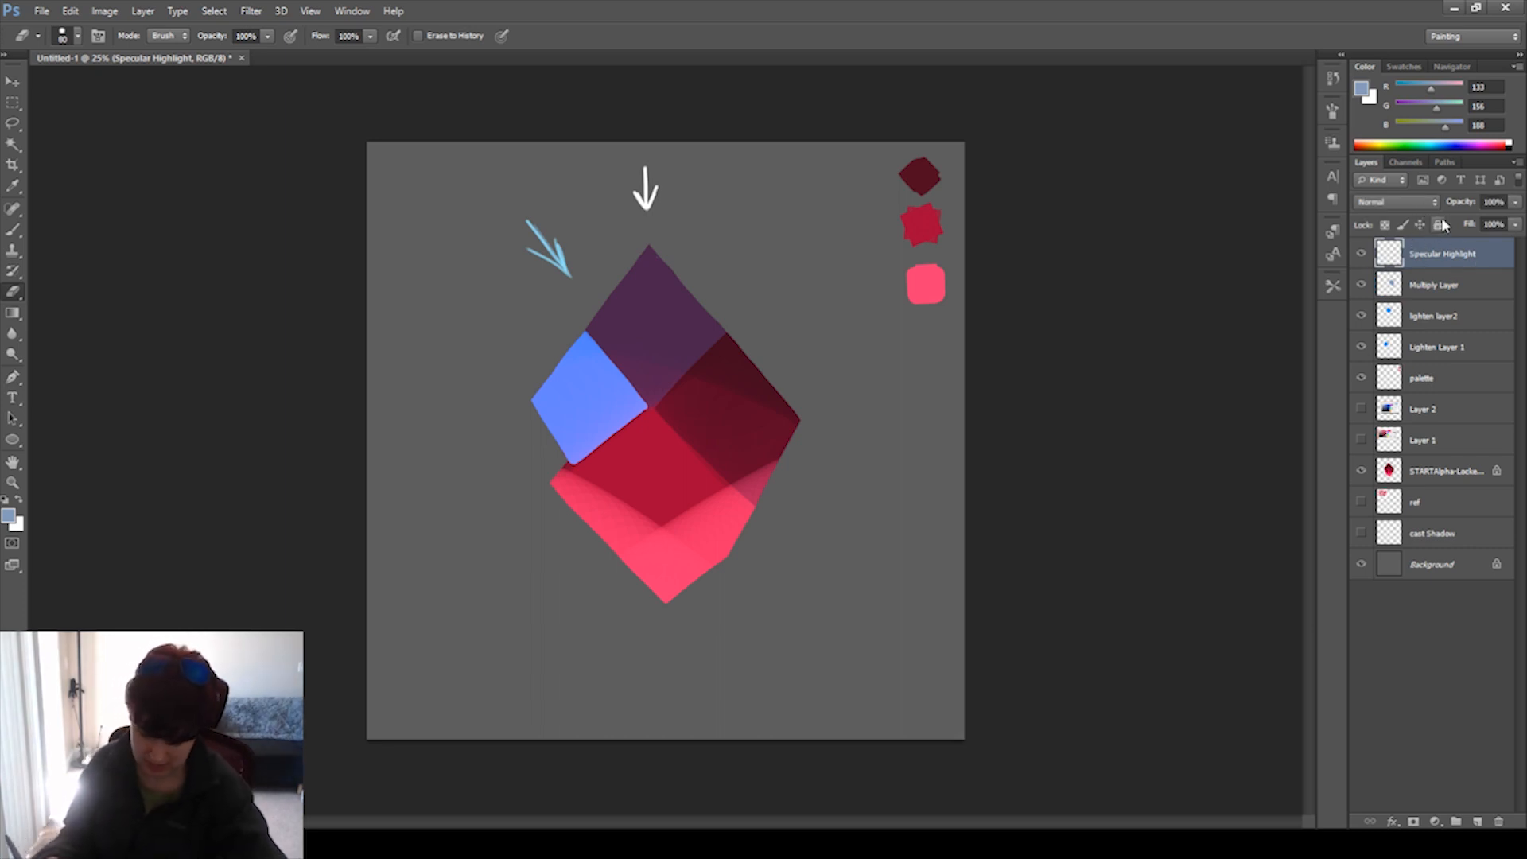
pyautogui.click(13, 186)
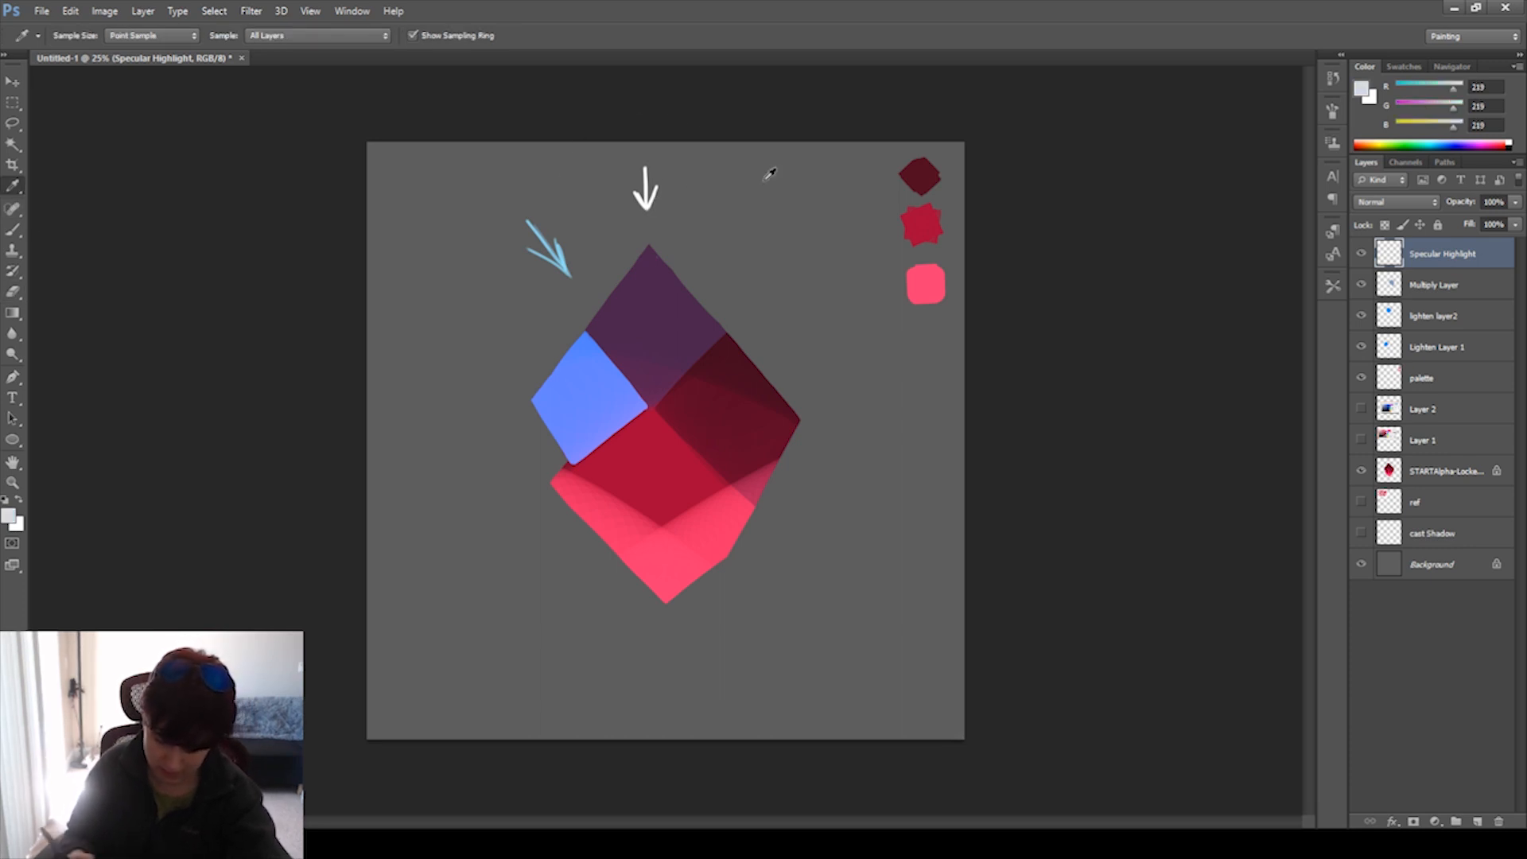
pyautogui.press('b')
pyautogui.press('[')
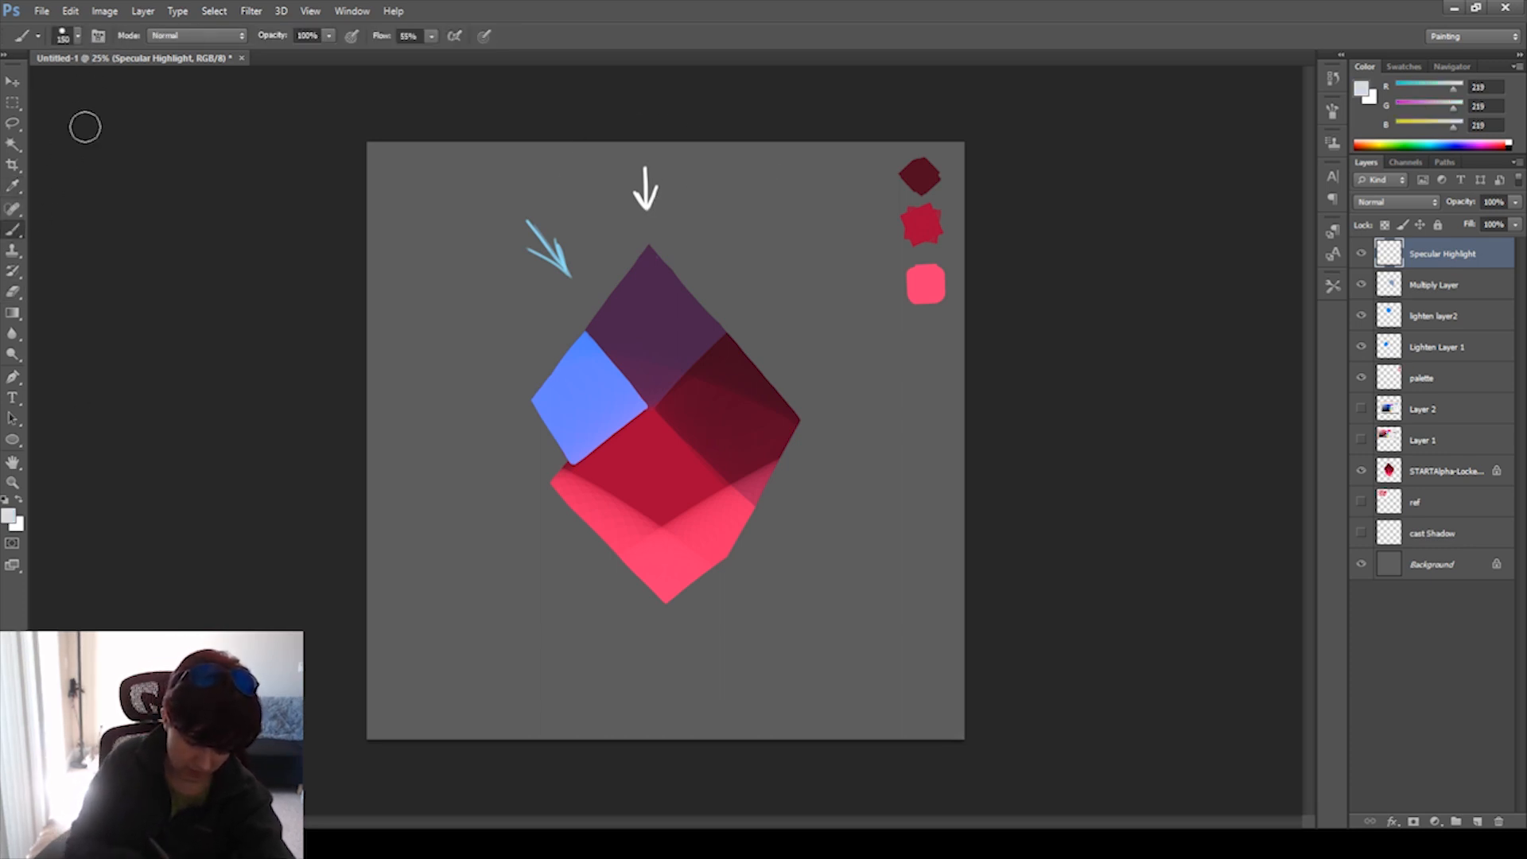
pyautogui.press('[')
pyautogui.press('[')
pyautogui.press('[')
pyautogui.press('[')
pyautogui.press('[')
pyautogui.press('[')
pyautogui.press('[')
pyautogui.press('[')
pyautogui.press('[')
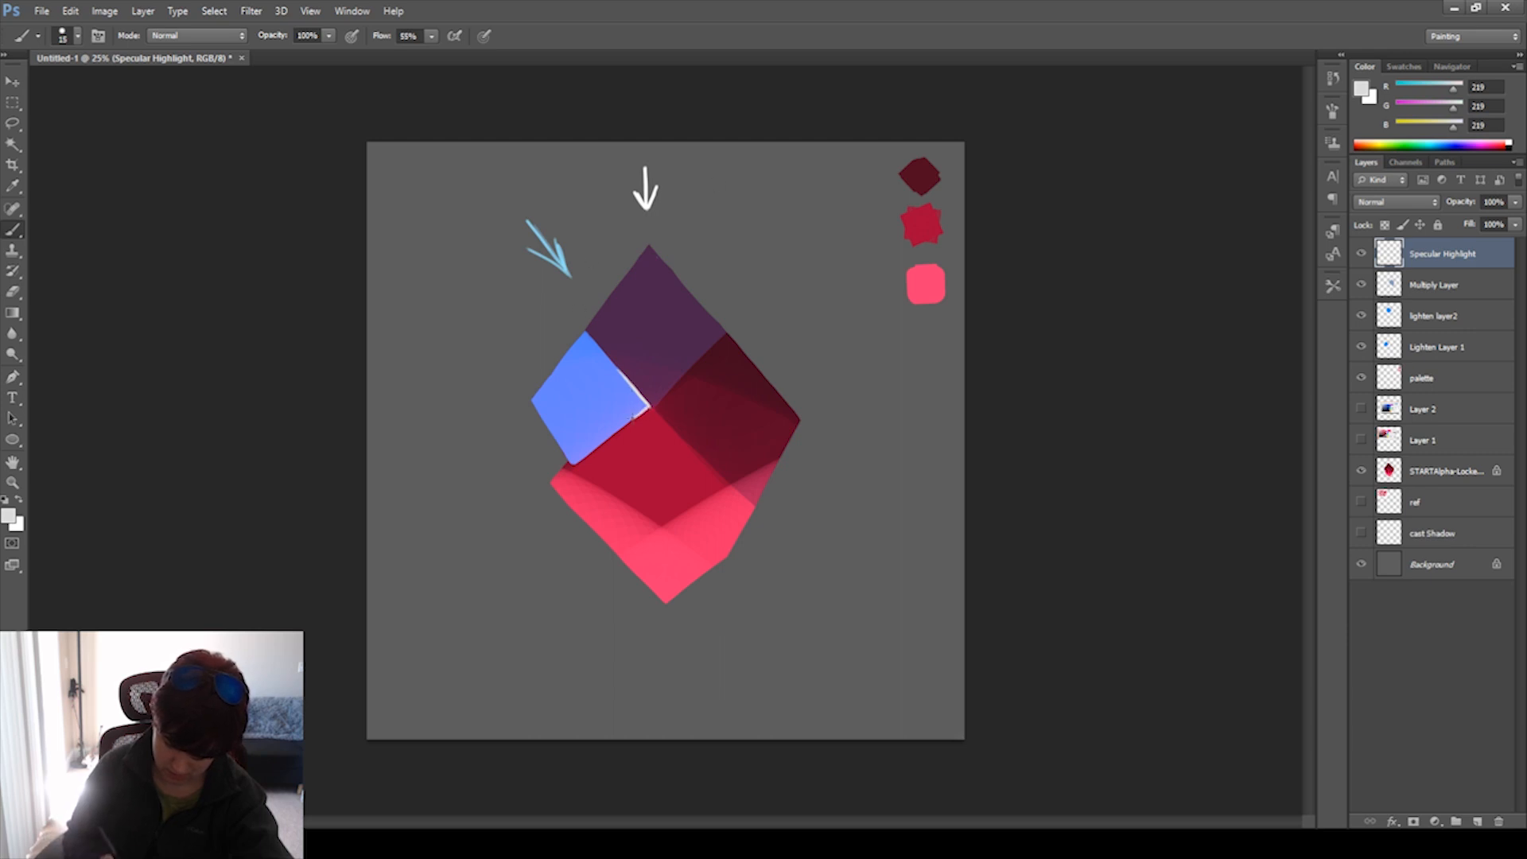
# Paint light lines along the blue facet's two right-hand edges and erase the ends that overshoot the central corner.
pyautogui.moveTo(642, 412); pyautogui.dragTo(611, 437)
pyautogui.moveTo(666, 395); pyautogui.dragTo(584, 460)
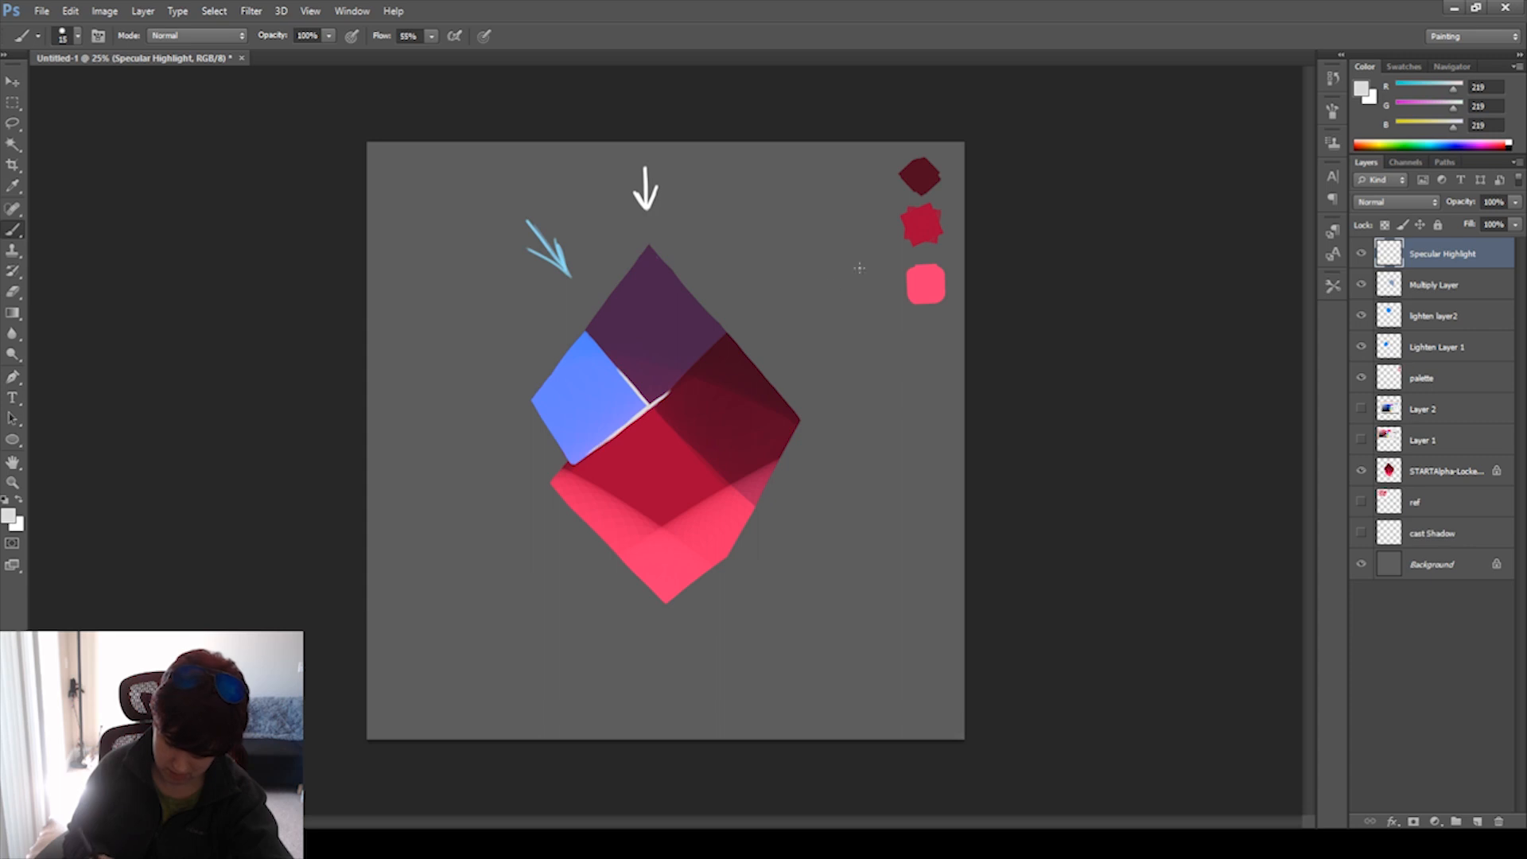
pyautogui.press('[')
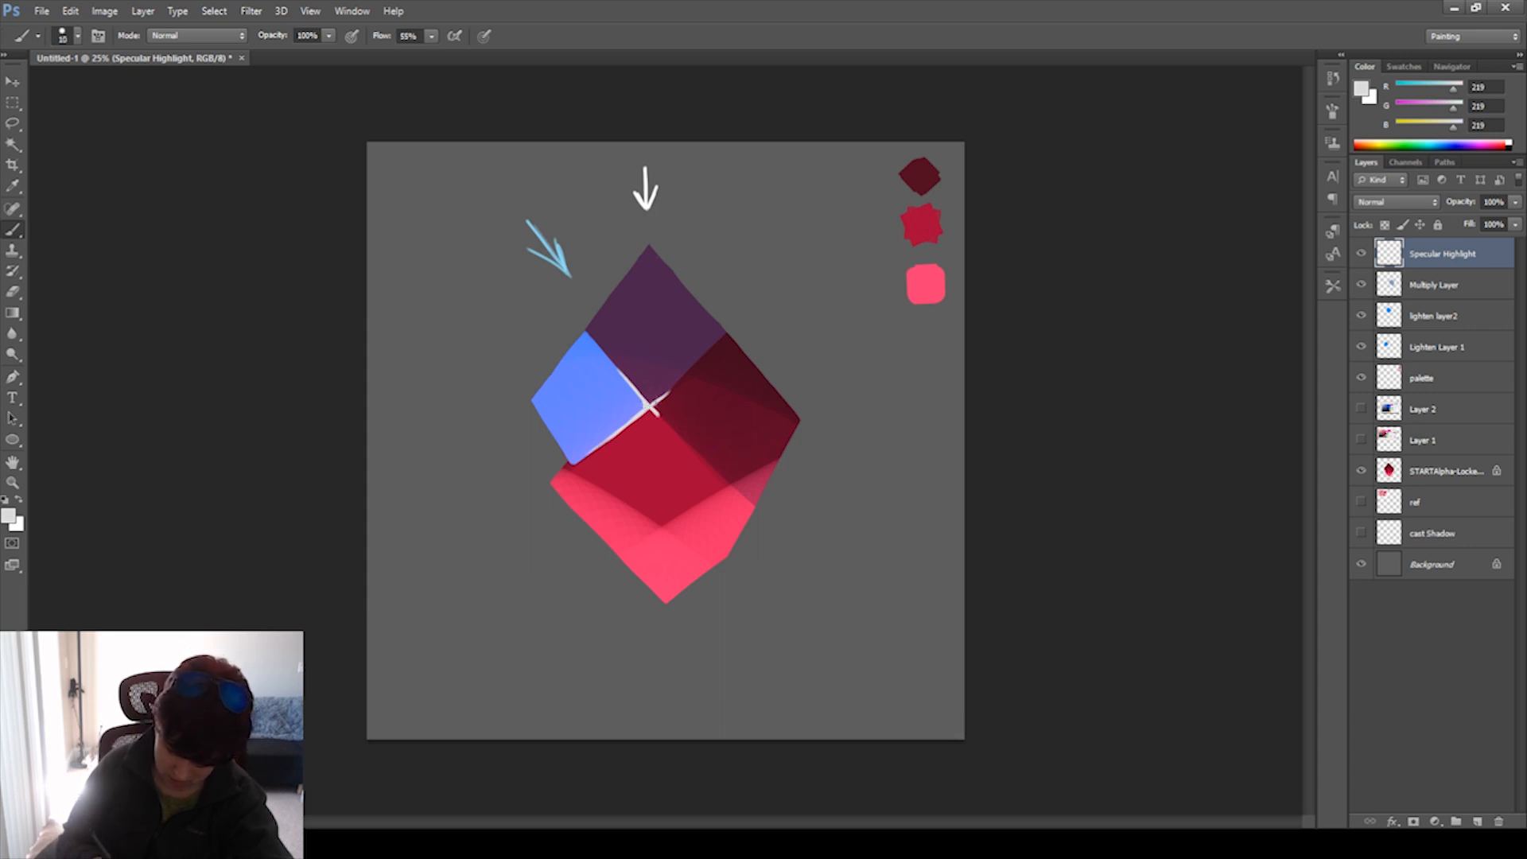
pyautogui.click(13, 291)
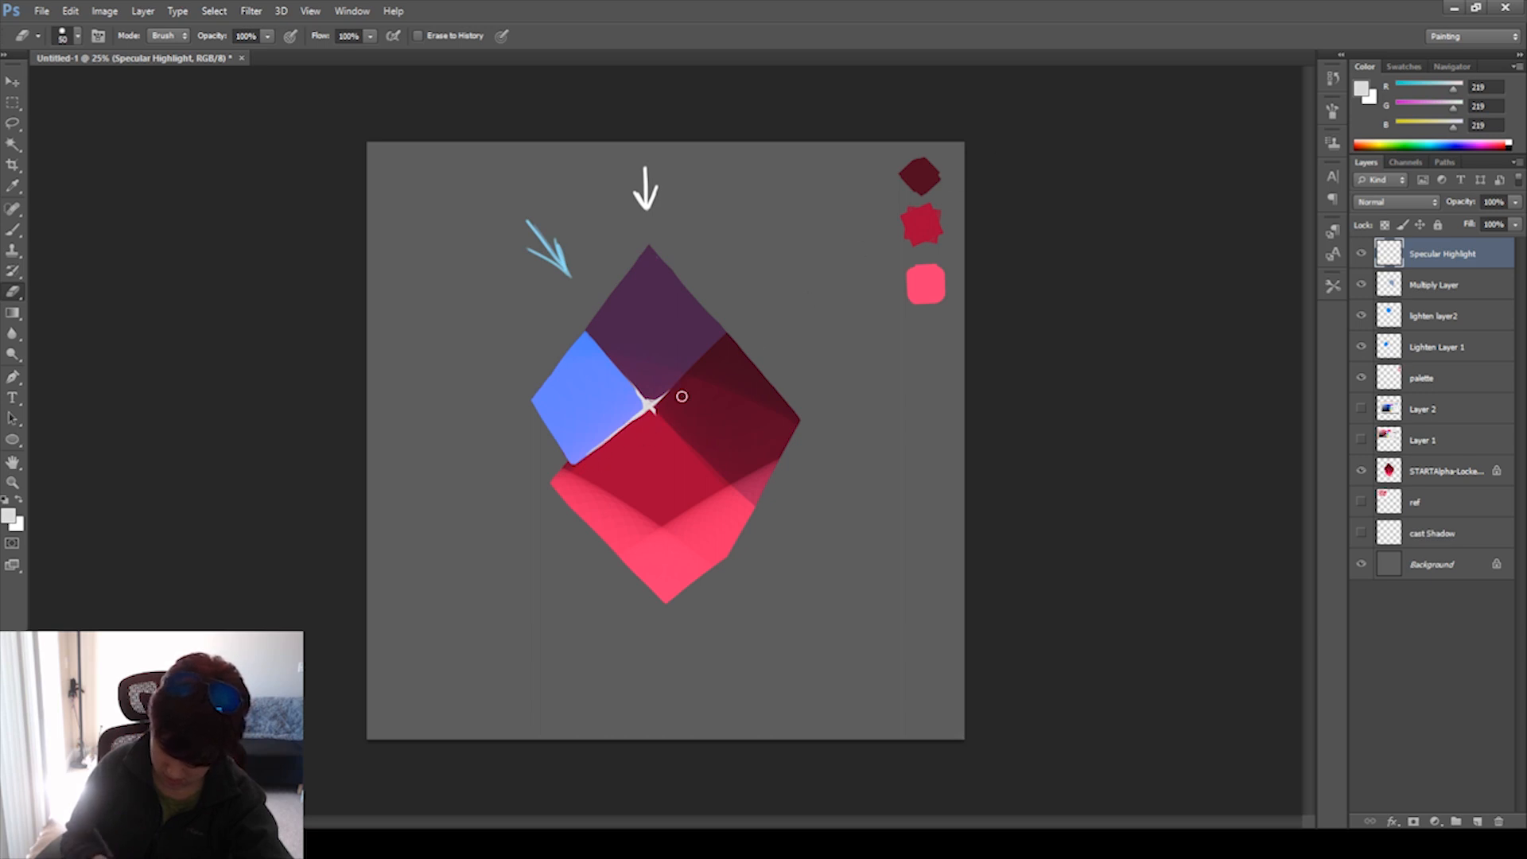
pyautogui.moveTo(669, 396); pyautogui.dragTo(647, 417)
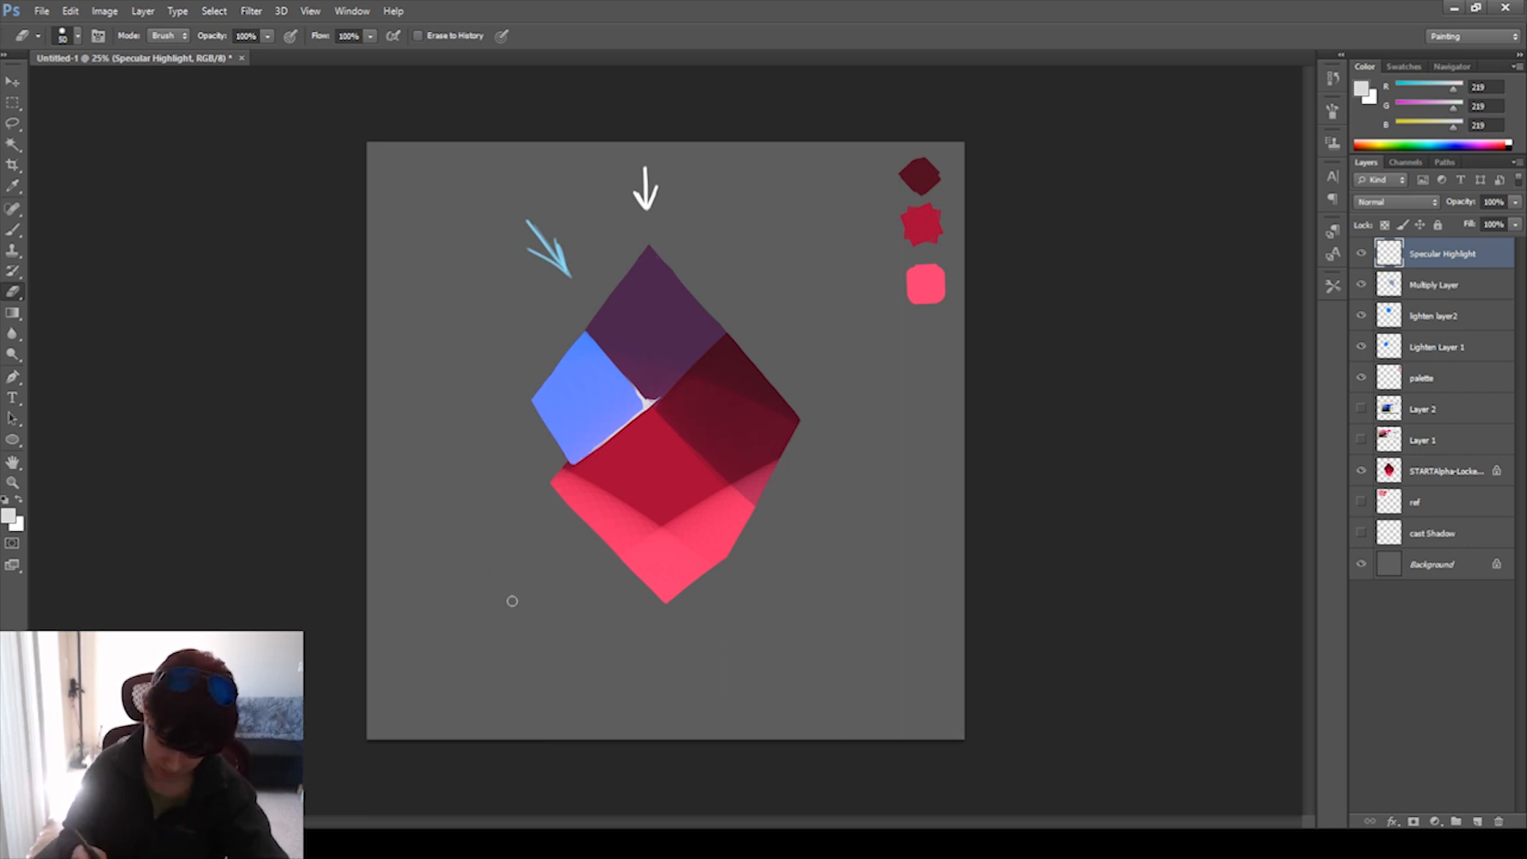
# Extend the highlight up to the blue facet's top corner, fill its central corner, and thin the line with the Eraser.
pyautogui.press('b')
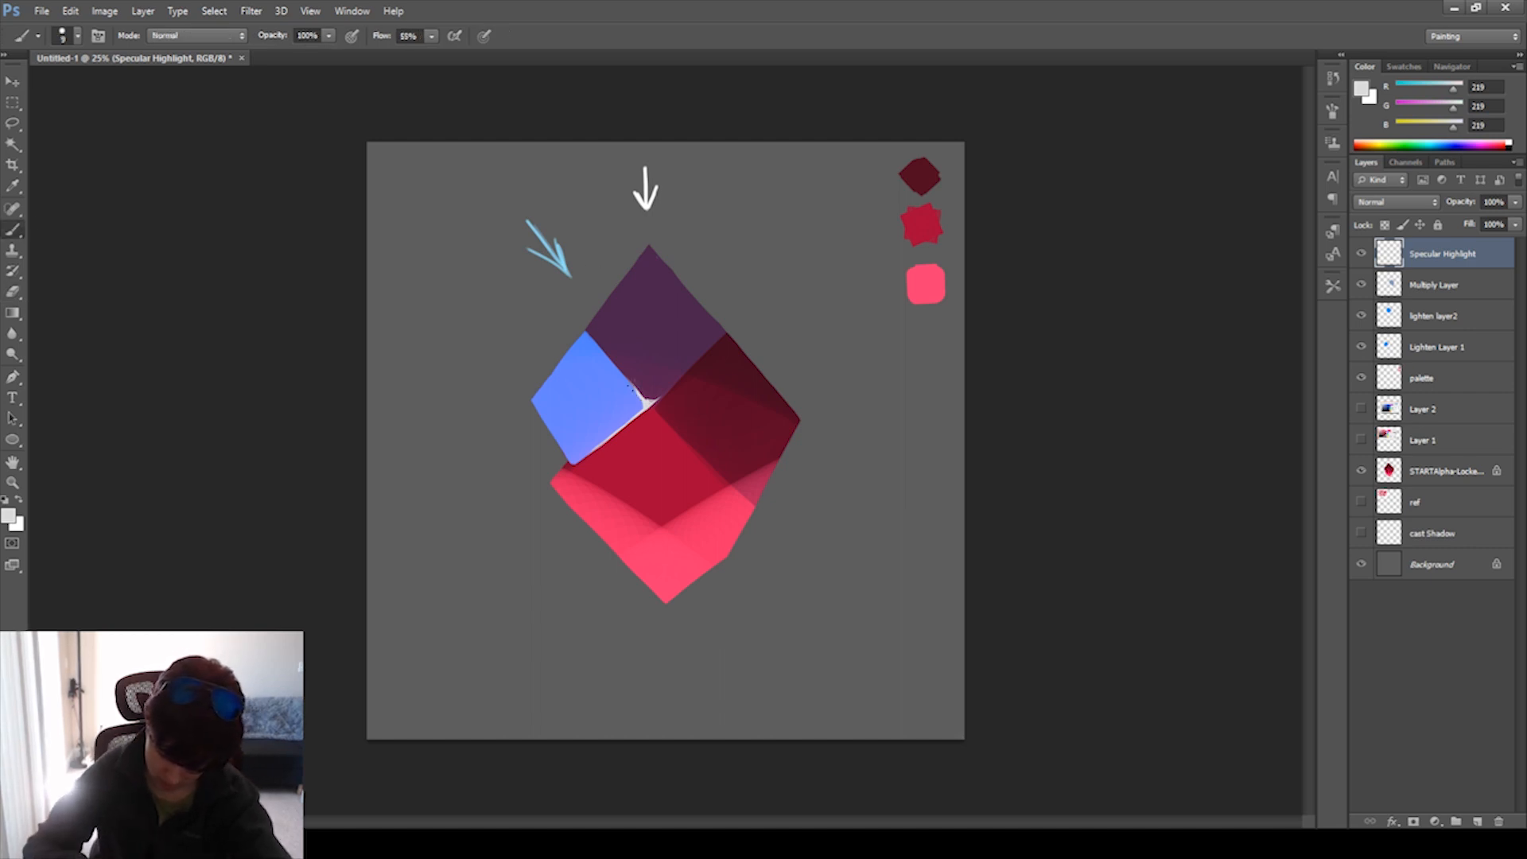
pyautogui.moveTo(612, 363); pyautogui.dragTo(589, 334)
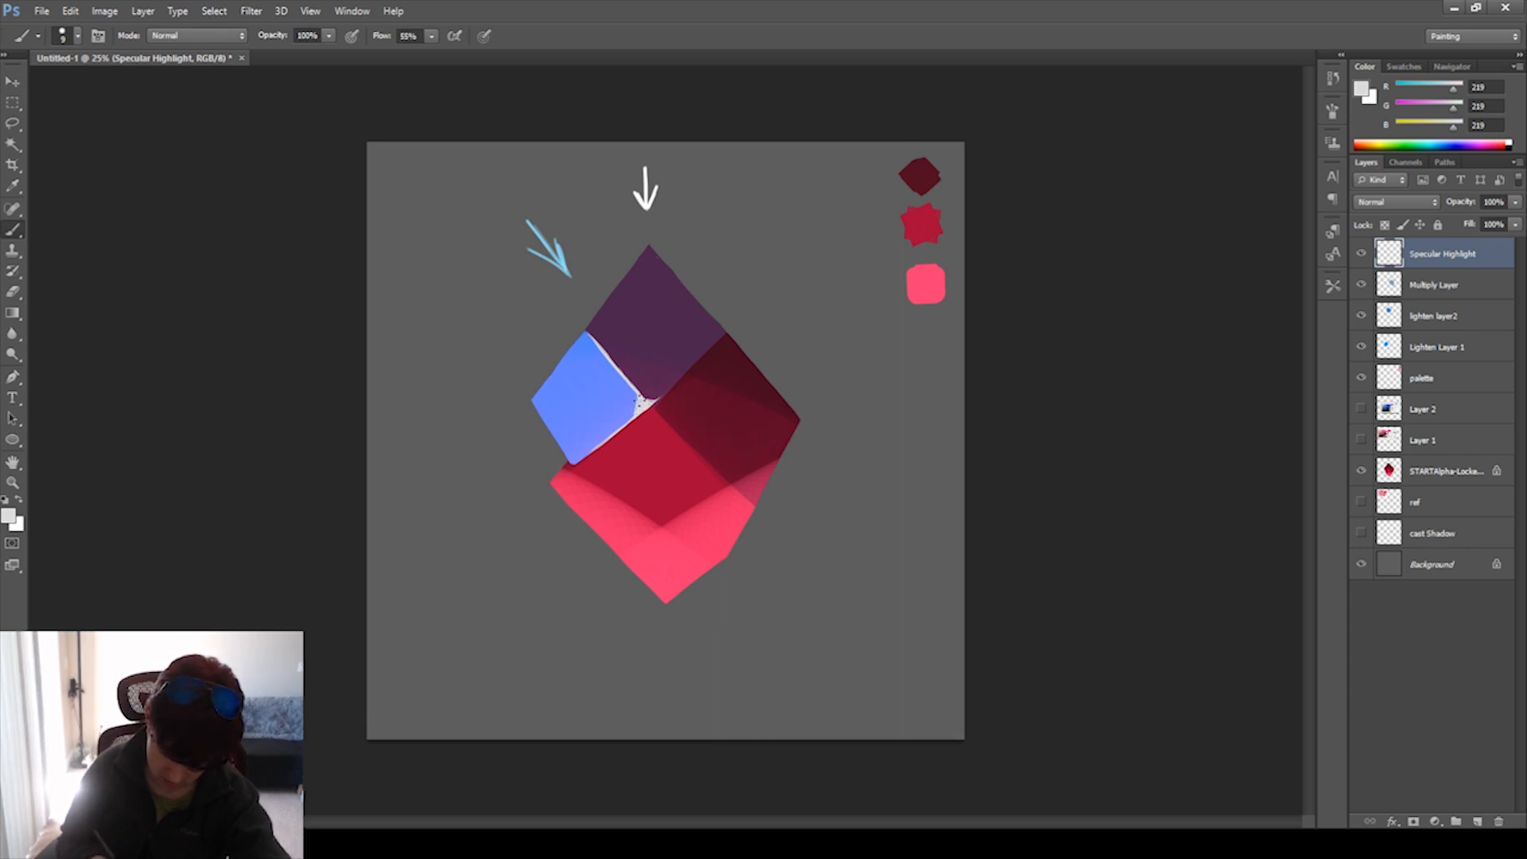
pyautogui.press('e')
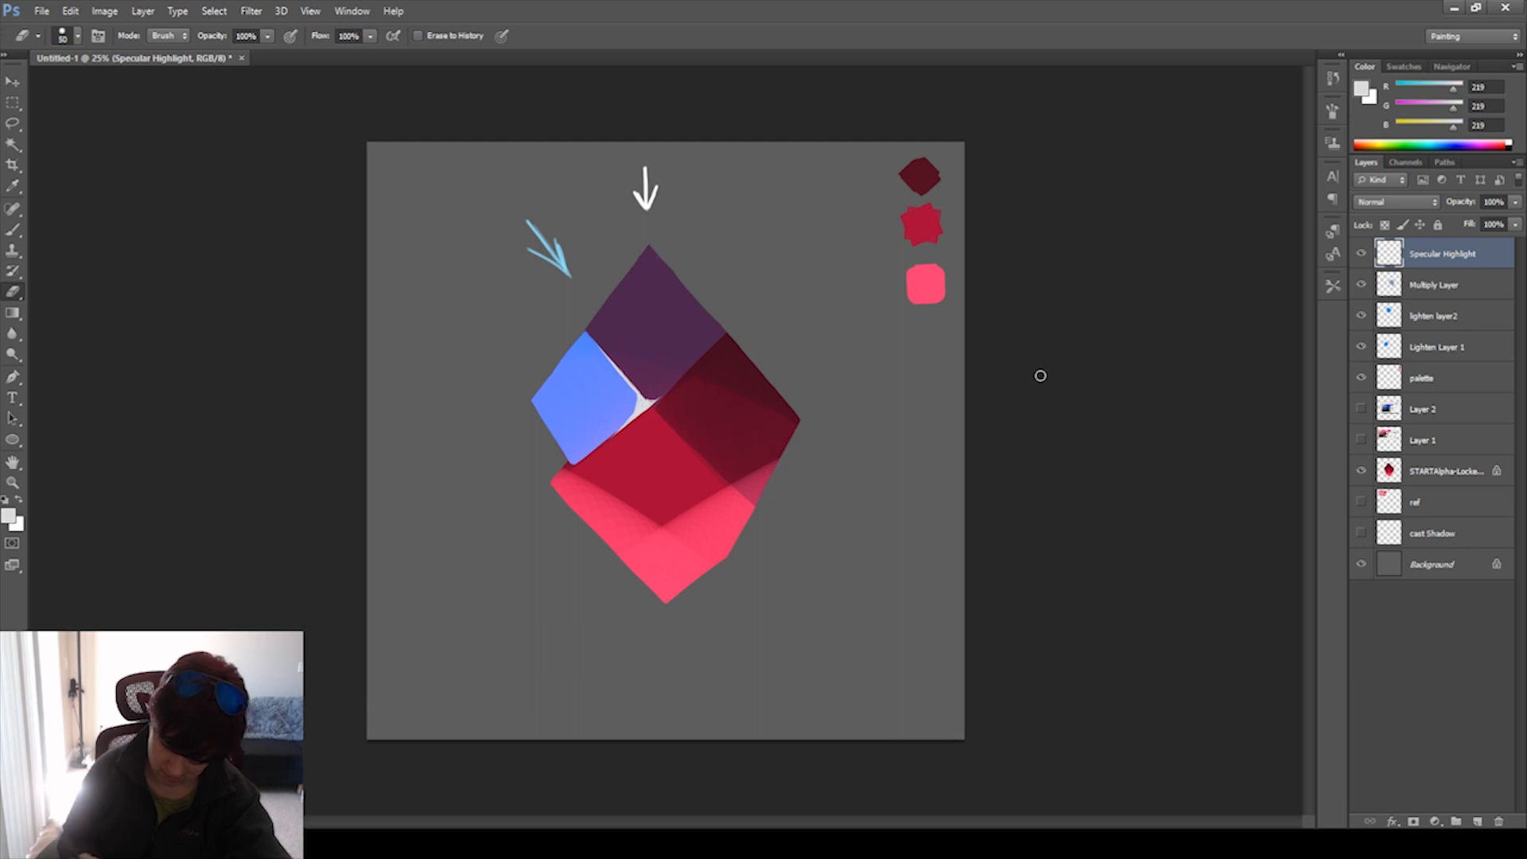
# Lock the Specular Highlight layer's transparent pixels, recolor the highlight pale blue (RGB 225, 244, 255) with a 100 px brush, and unlock them.
pyautogui.click(1386, 225)
pyautogui.press('i')
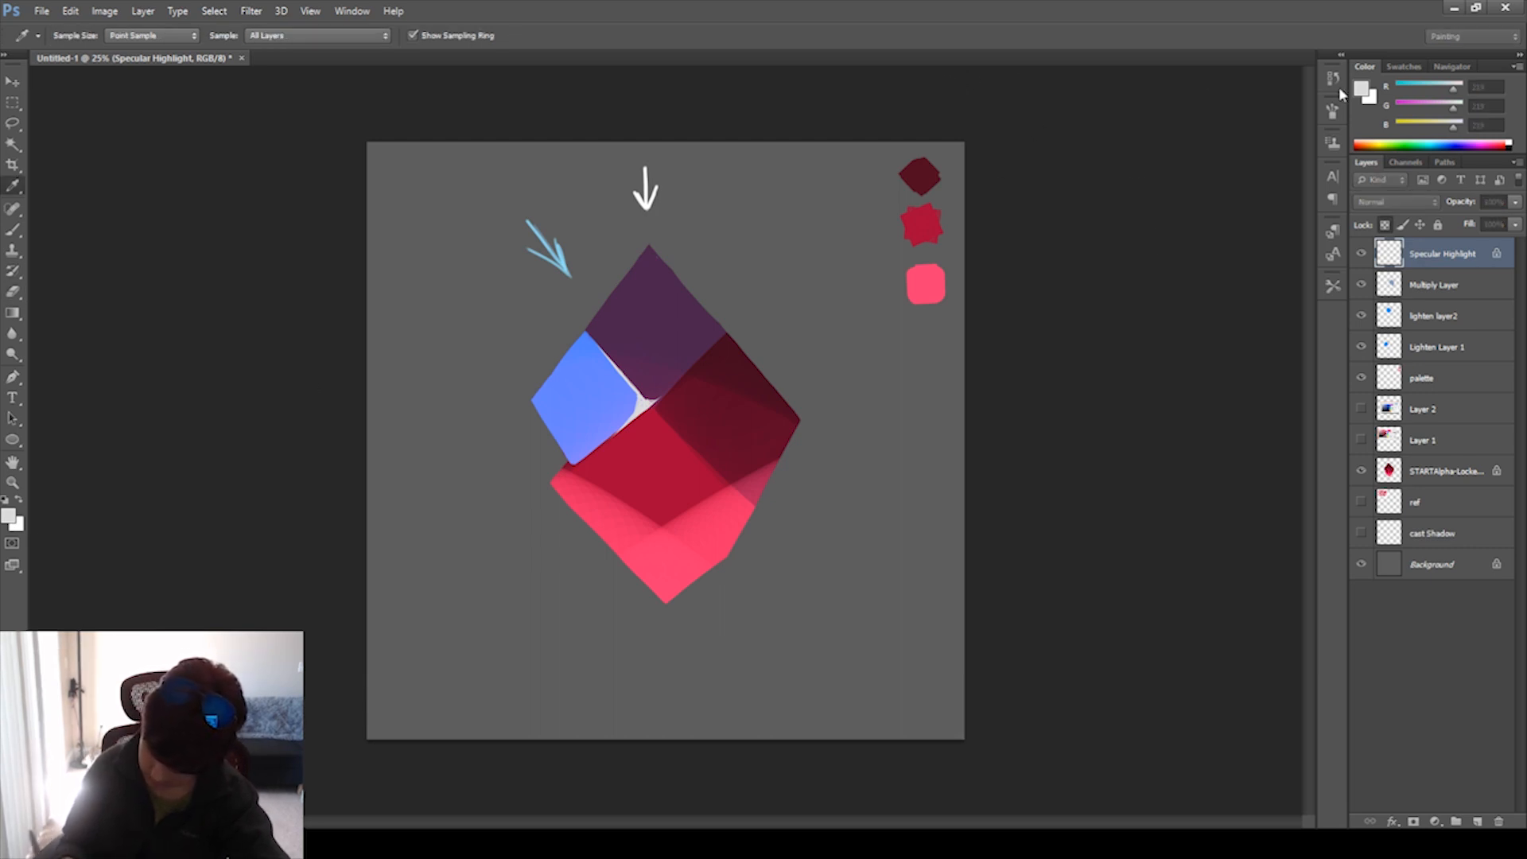
pyautogui.press('e')
pyautogui.press('b')
pyautogui.press(']')
pyautogui.press(']')
pyautogui.press(']')
pyautogui.press(']')
pyautogui.press(']')
pyautogui.press(']')
pyautogui.press(']')
pyautogui.press(']')
pyautogui.press(']')
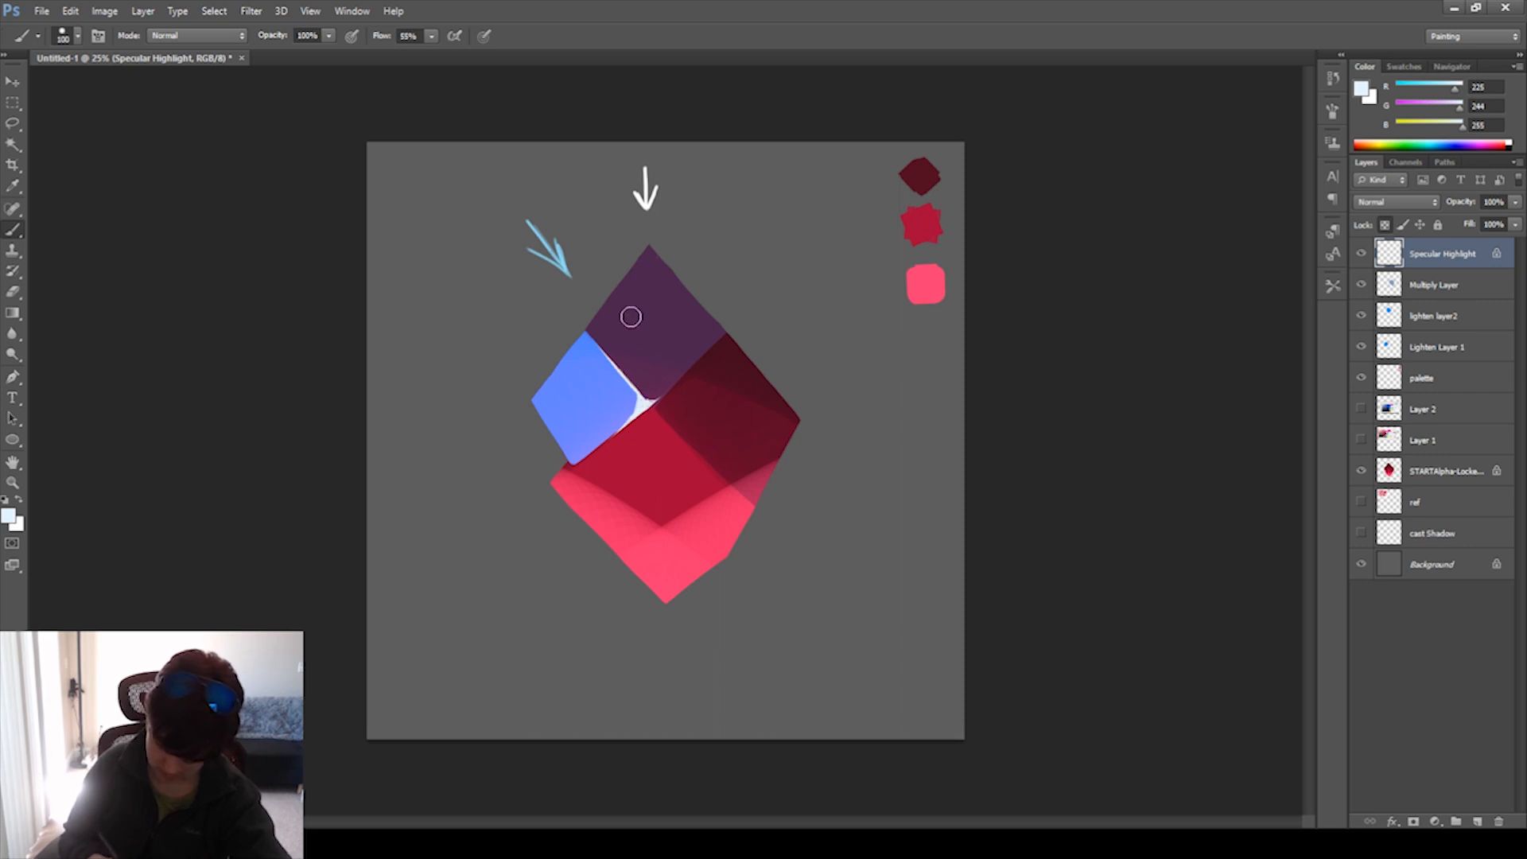
pyautogui.click(1385, 225)
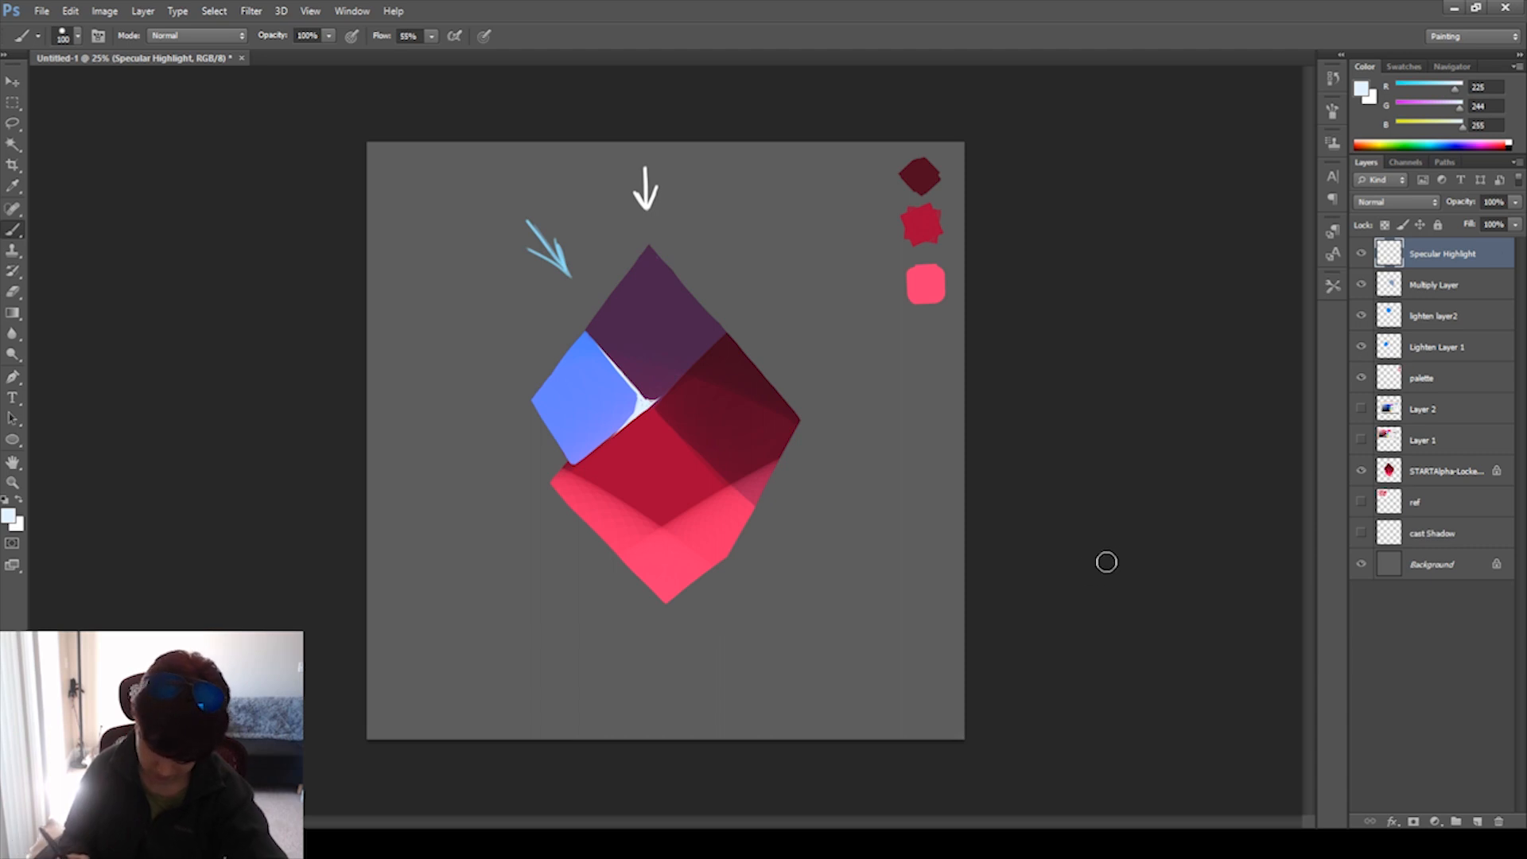
# Try small pale blue glints crossing the corner where the facets meet, and remove them.
pyautogui.press('[')
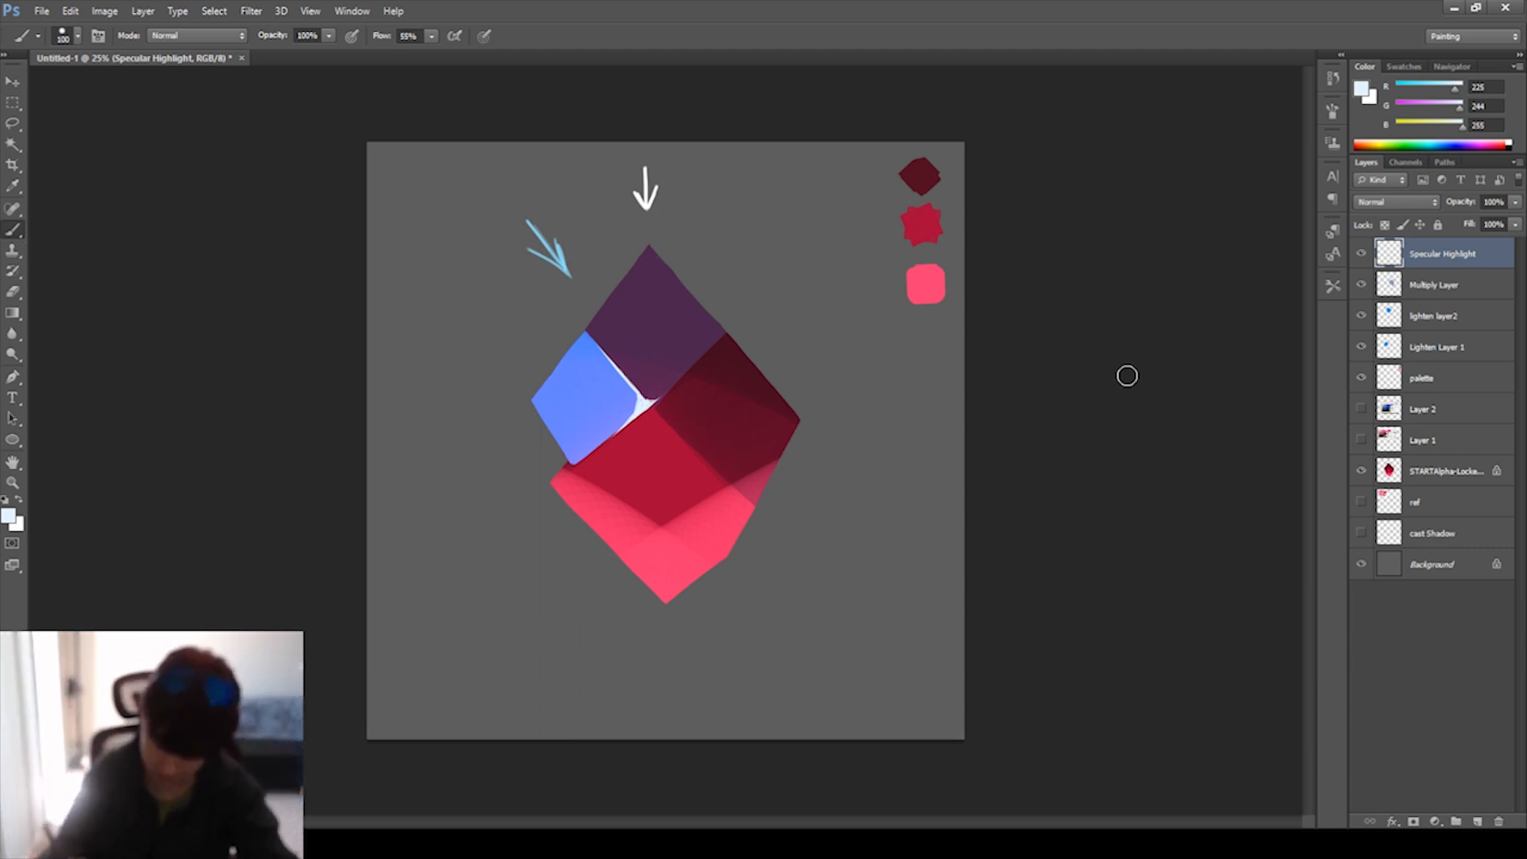
pyautogui.press('[')
pyautogui.press('[')
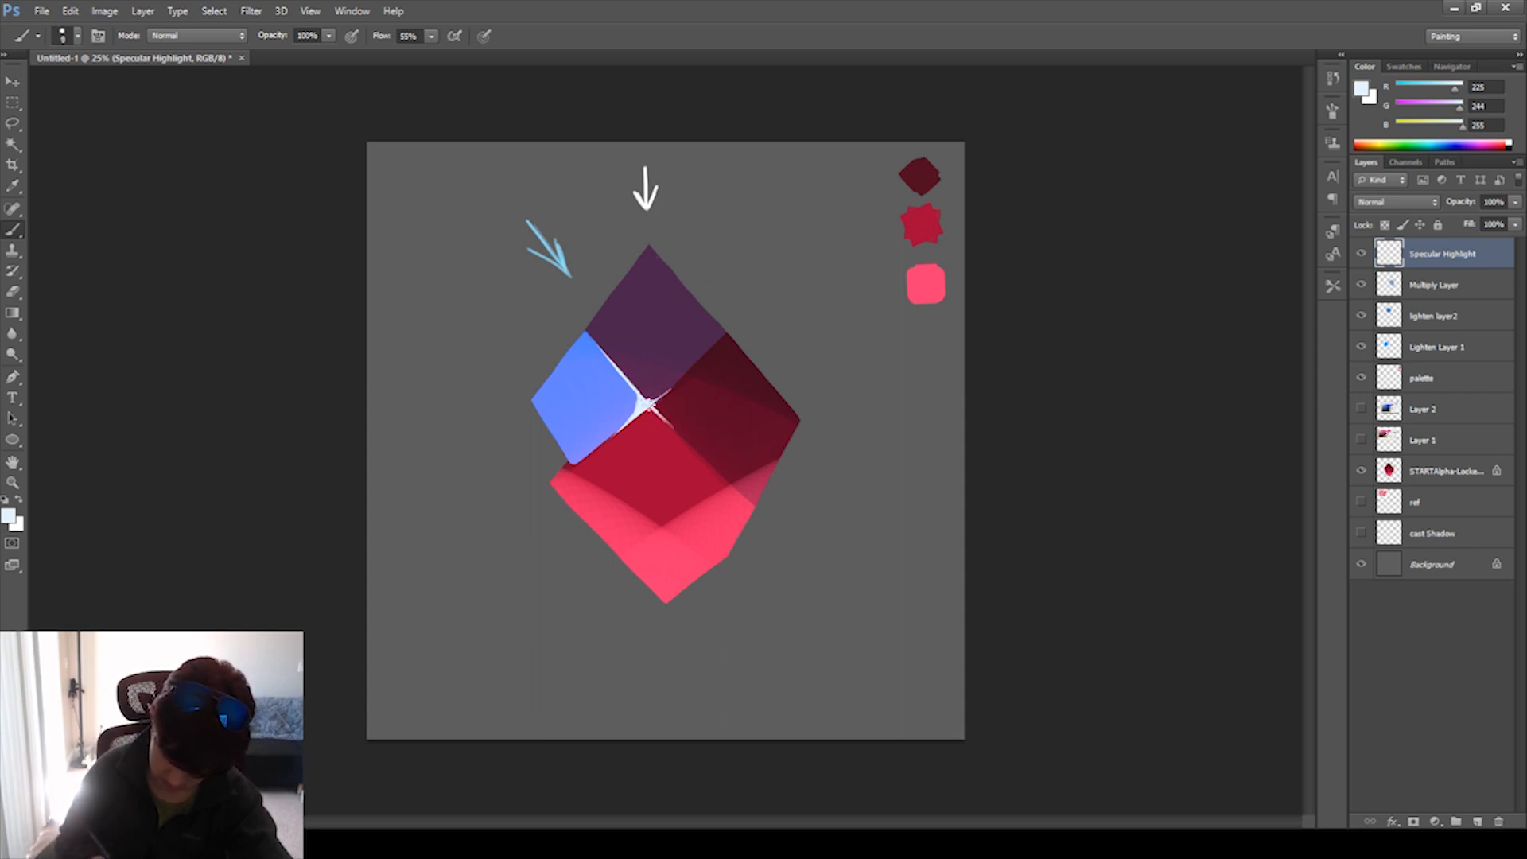
pyautogui.click(13, 291)
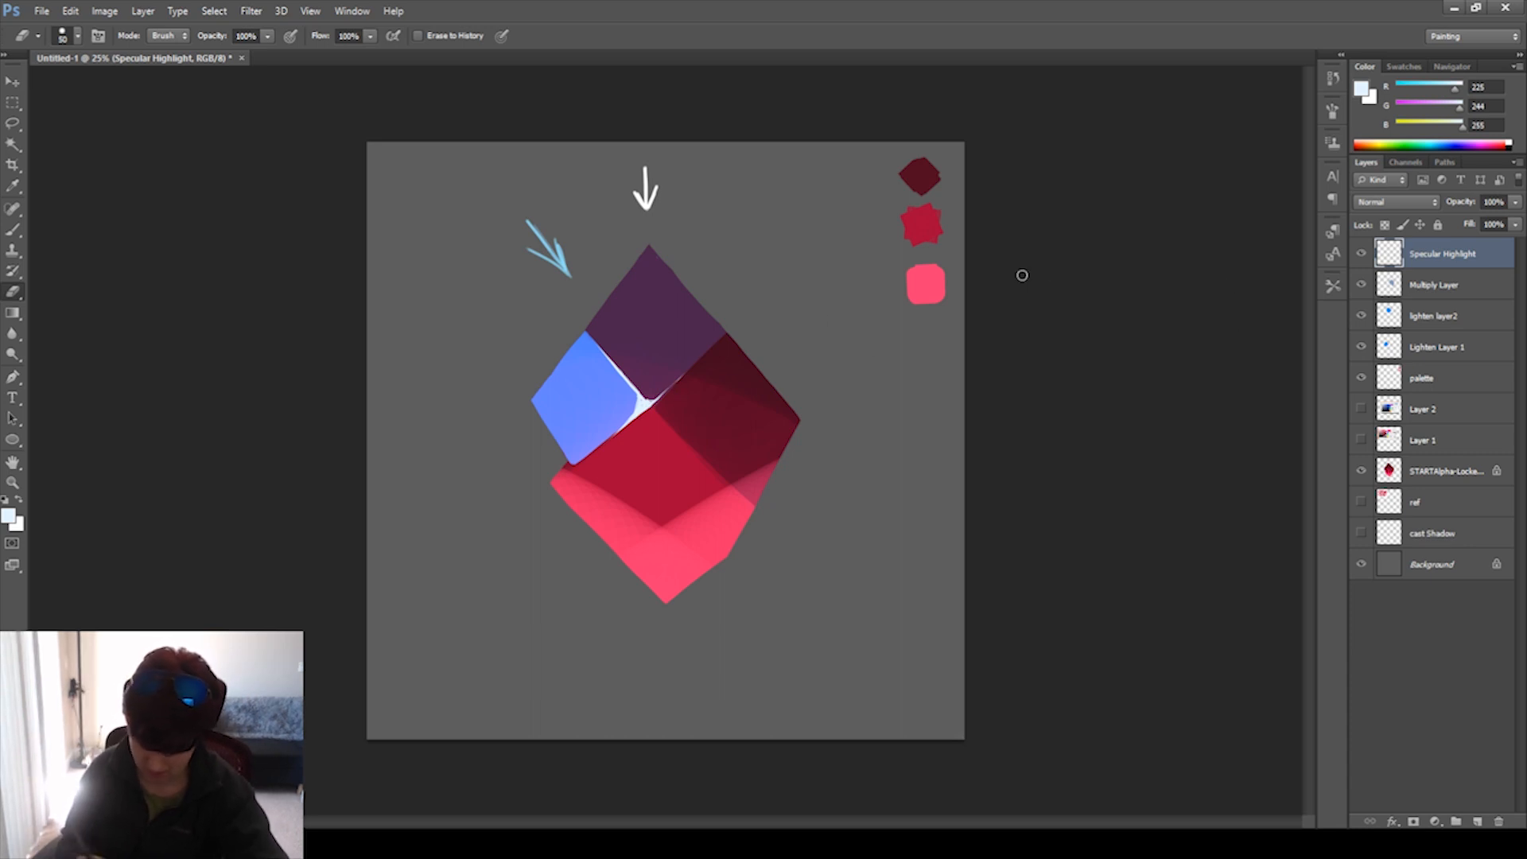
# Set the opacity of the Specular Highlight layer to 97%.
pyautogui.click(1516, 204)
pyautogui.moveTo(1500, 226); pyautogui.dragTo(1489, 227)
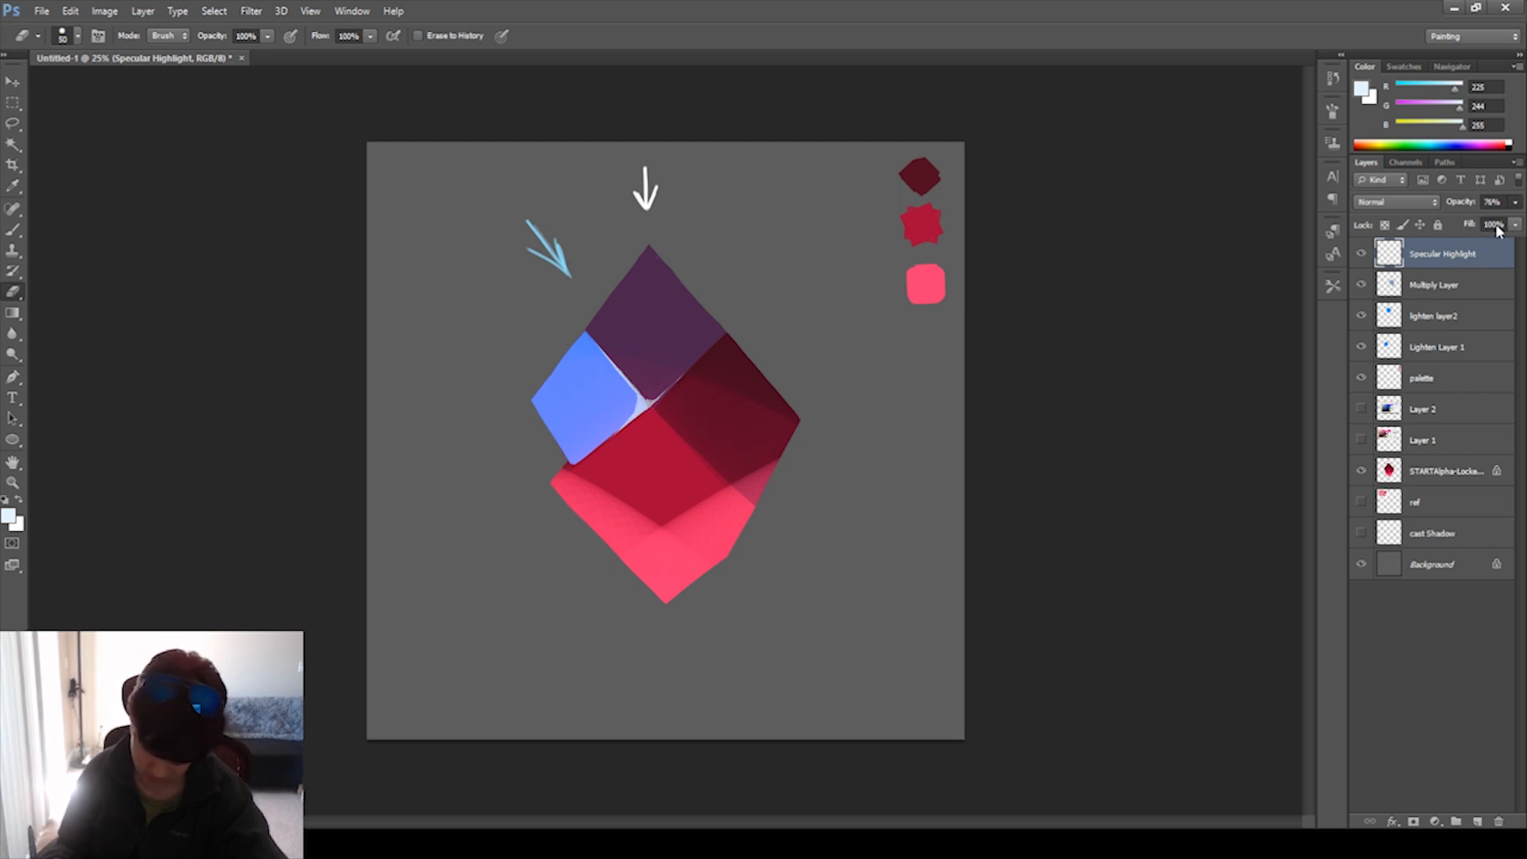
pyautogui.moveTo(1510, 226); pyautogui.dragTo(1514, 226)
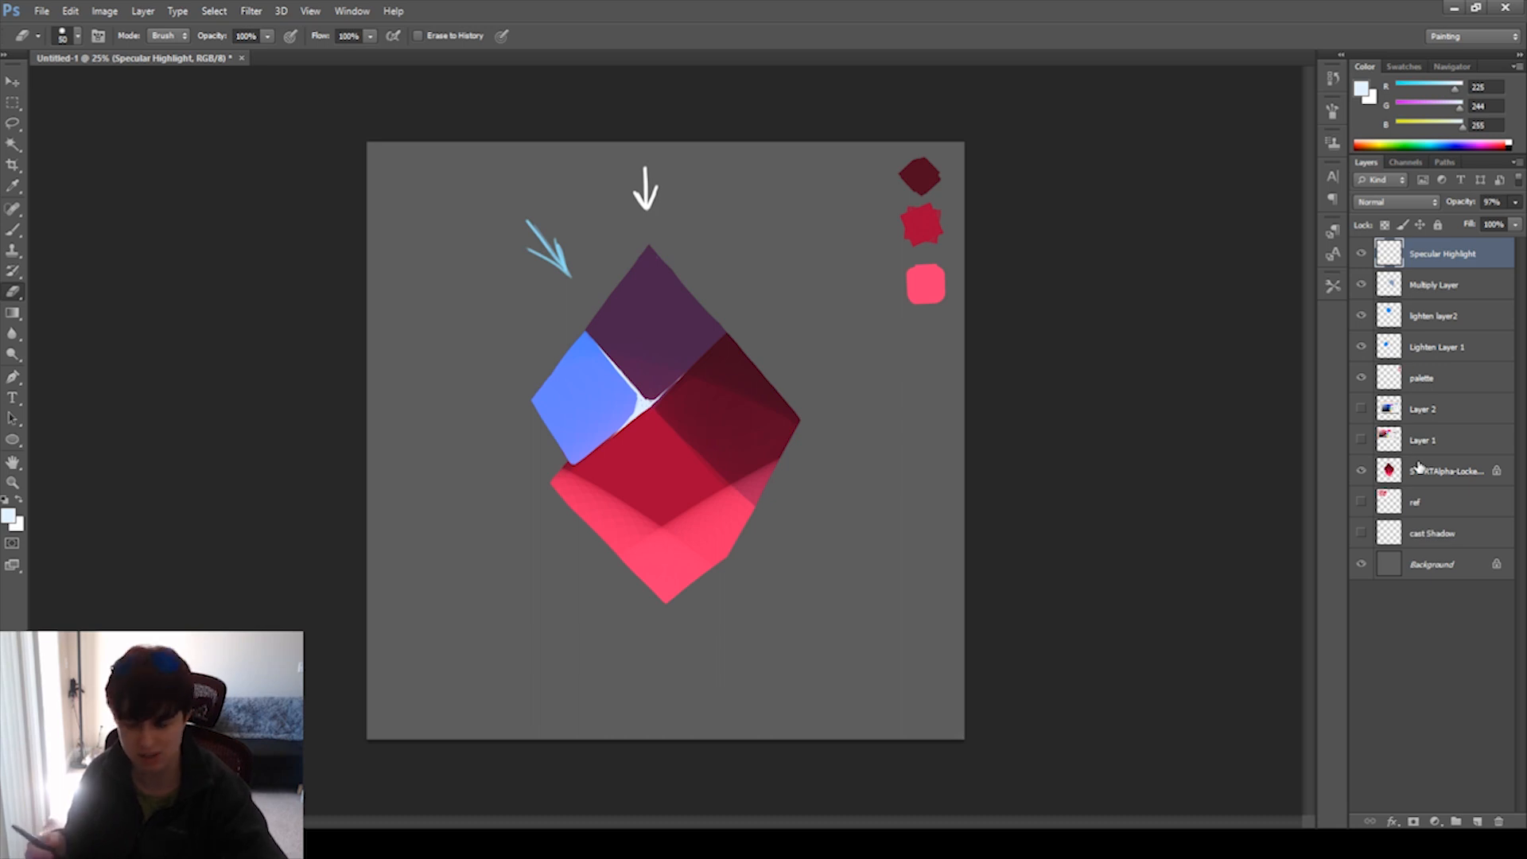
# Select and show the cast Shadow layer, briefly showing the ref layer to check the gem reference and hiding it again.
pyautogui.click(1436, 503)
pyautogui.click(1444, 537)
pyautogui.click(1448, 509)
pyautogui.click(1447, 538)
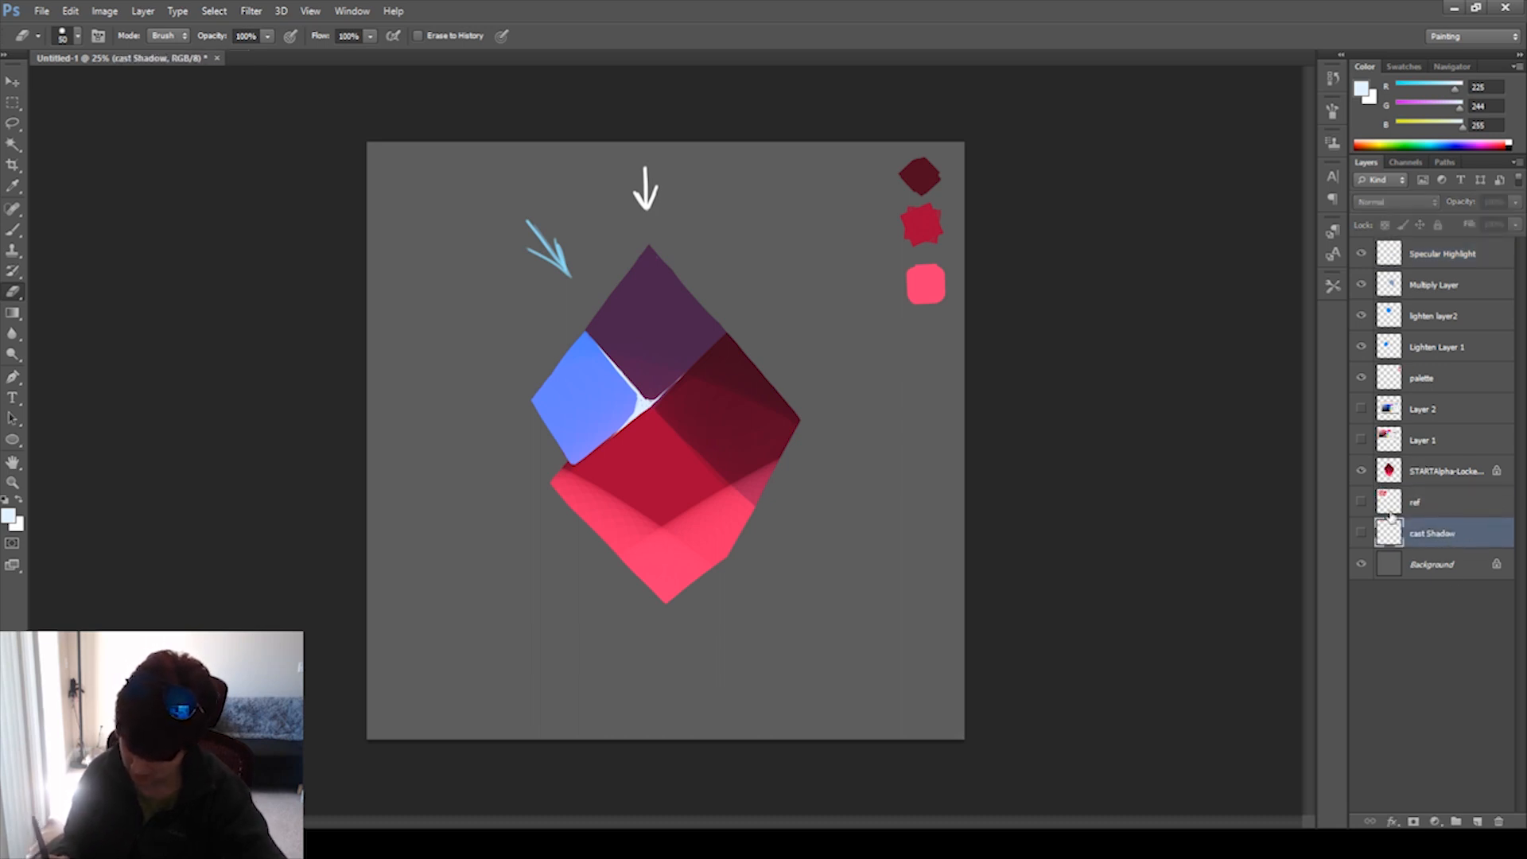
pyautogui.click(1362, 503)
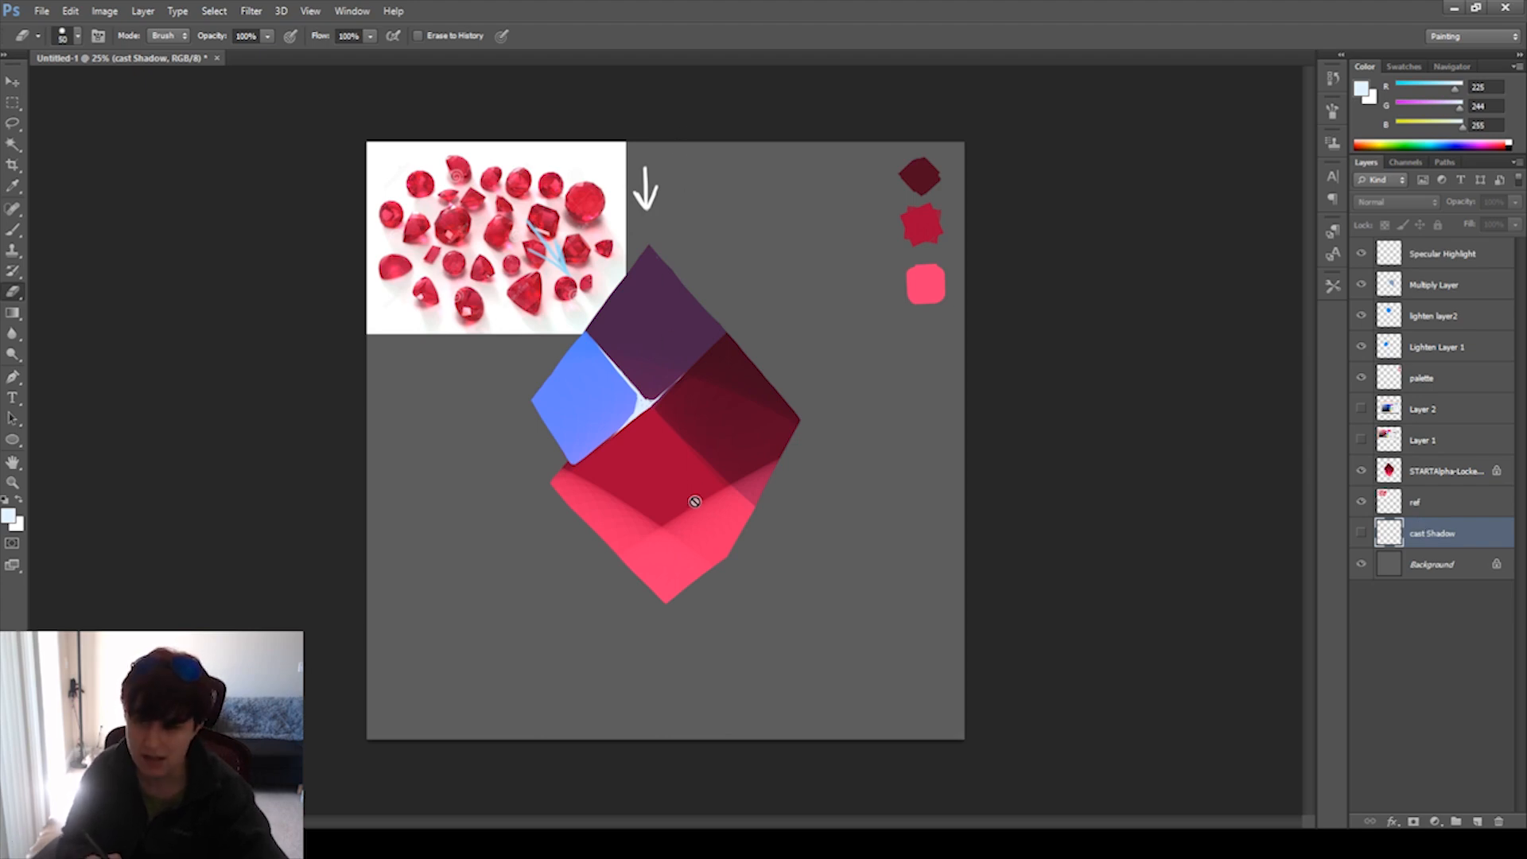
pyautogui.click(1360, 503)
pyautogui.click(1361, 533)
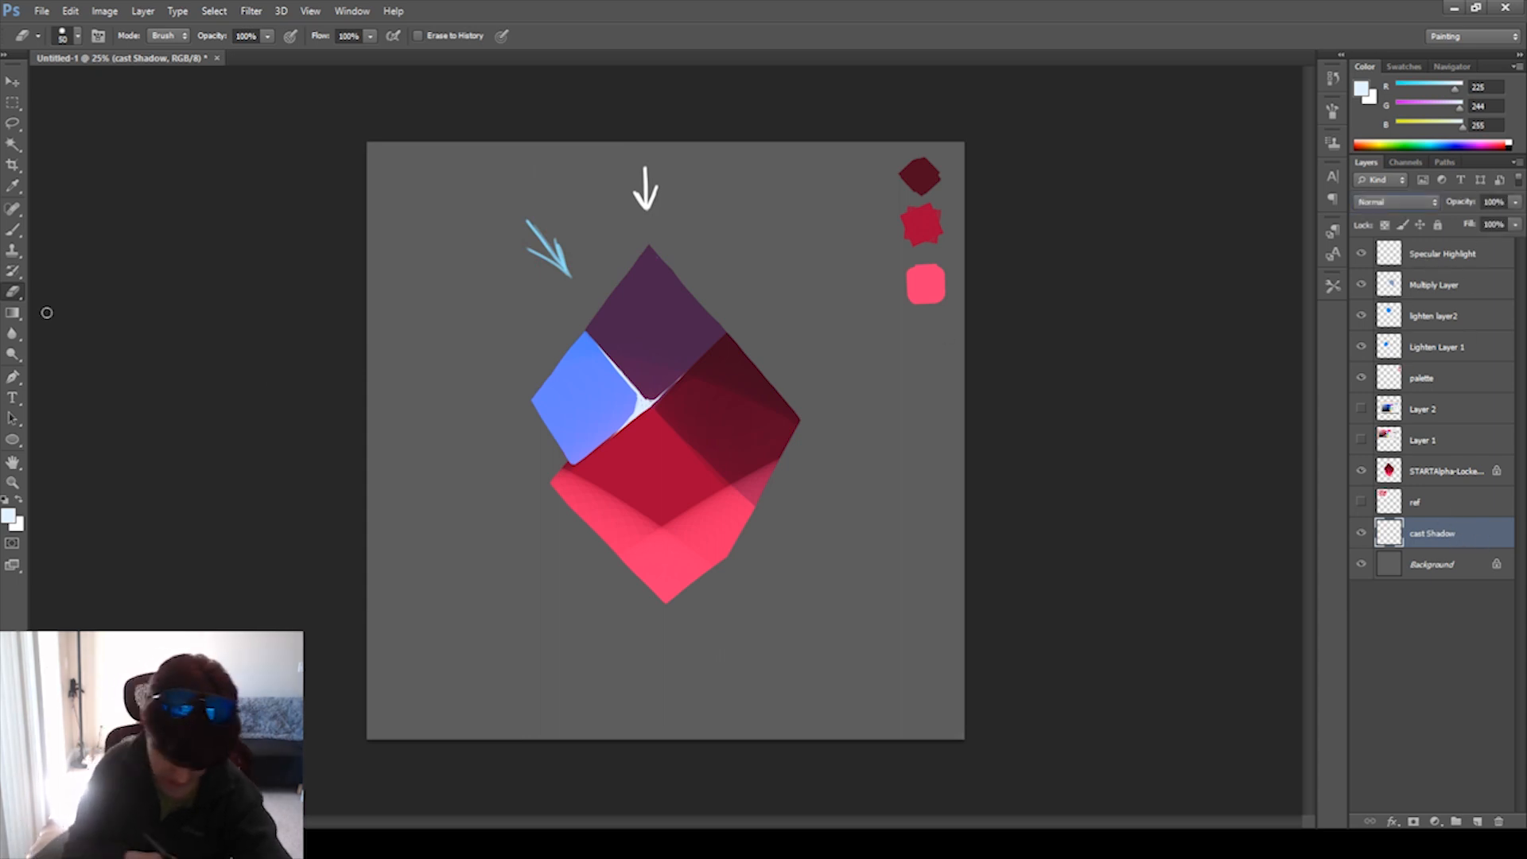
# Sample a mid-gray foreground color (RGB 103, 103, 103) and enlarge the Eraser to 600 px.
pyautogui.click(12, 185)
pyautogui.click(922, 218)
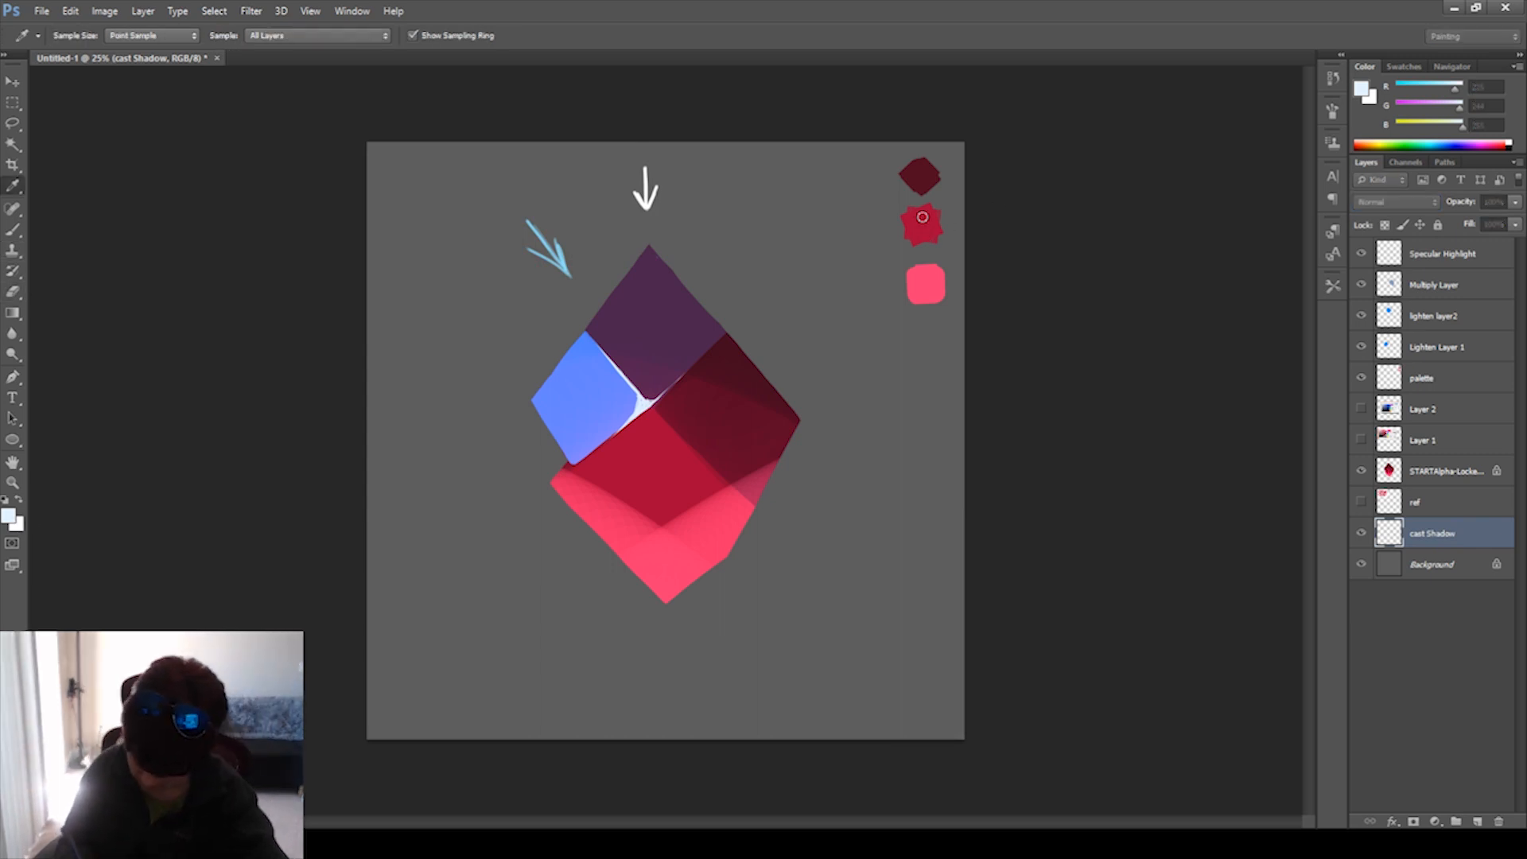
pyautogui.press('e')
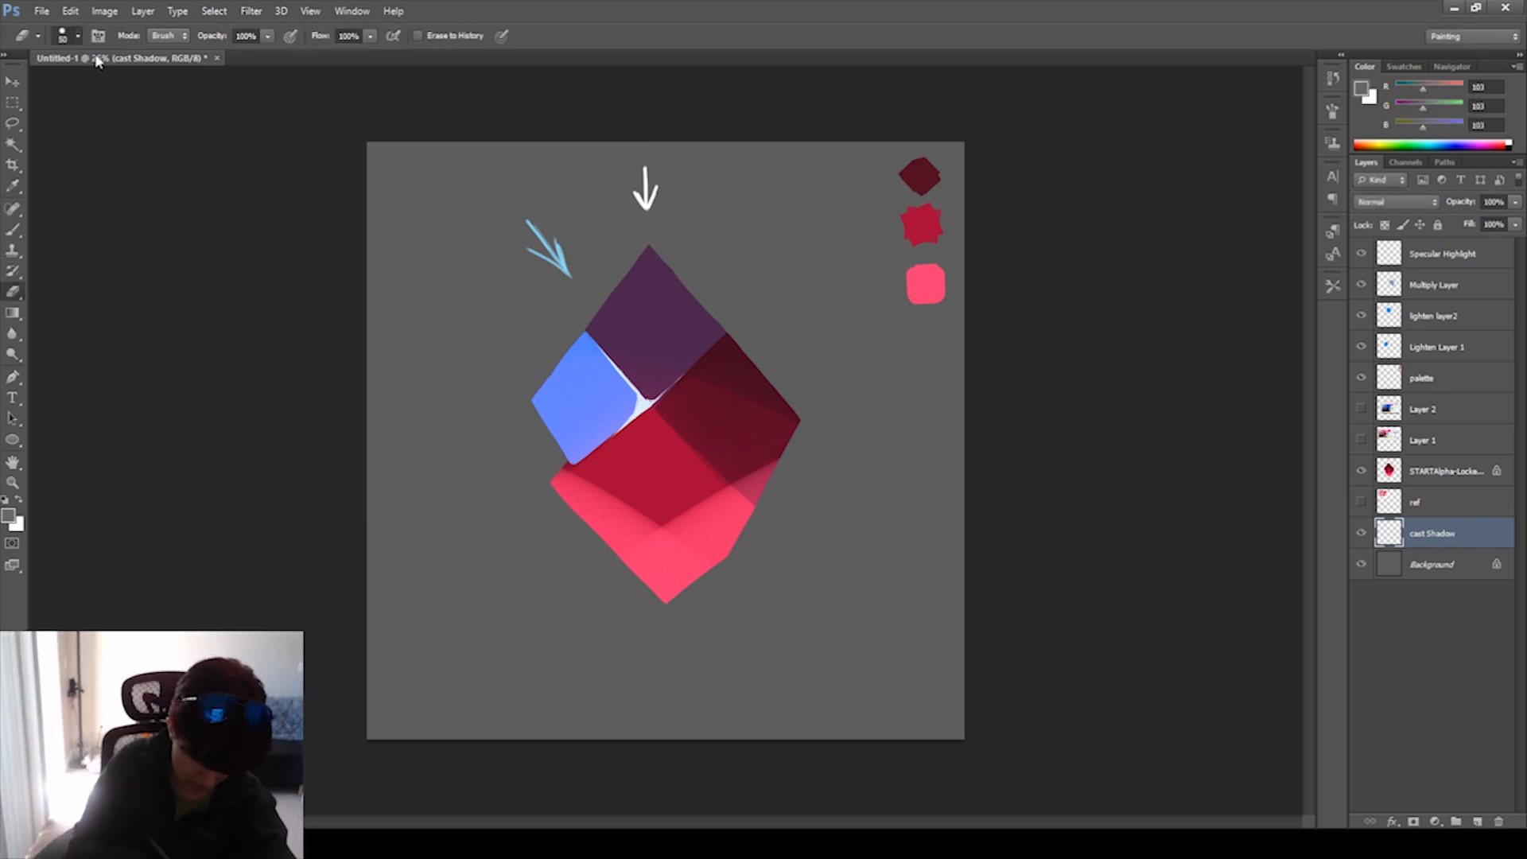
pyautogui.press(']')
pyautogui.press(']')
pyautogui.press(']')
pyautogui.press(']')
pyautogui.press(']')
pyautogui.press(']')
pyautogui.press(']')
pyautogui.press(']')
pyautogui.press(']')
pyautogui.press(']')
pyautogui.press(']')
pyautogui.press(']')
pyautogui.press(']')
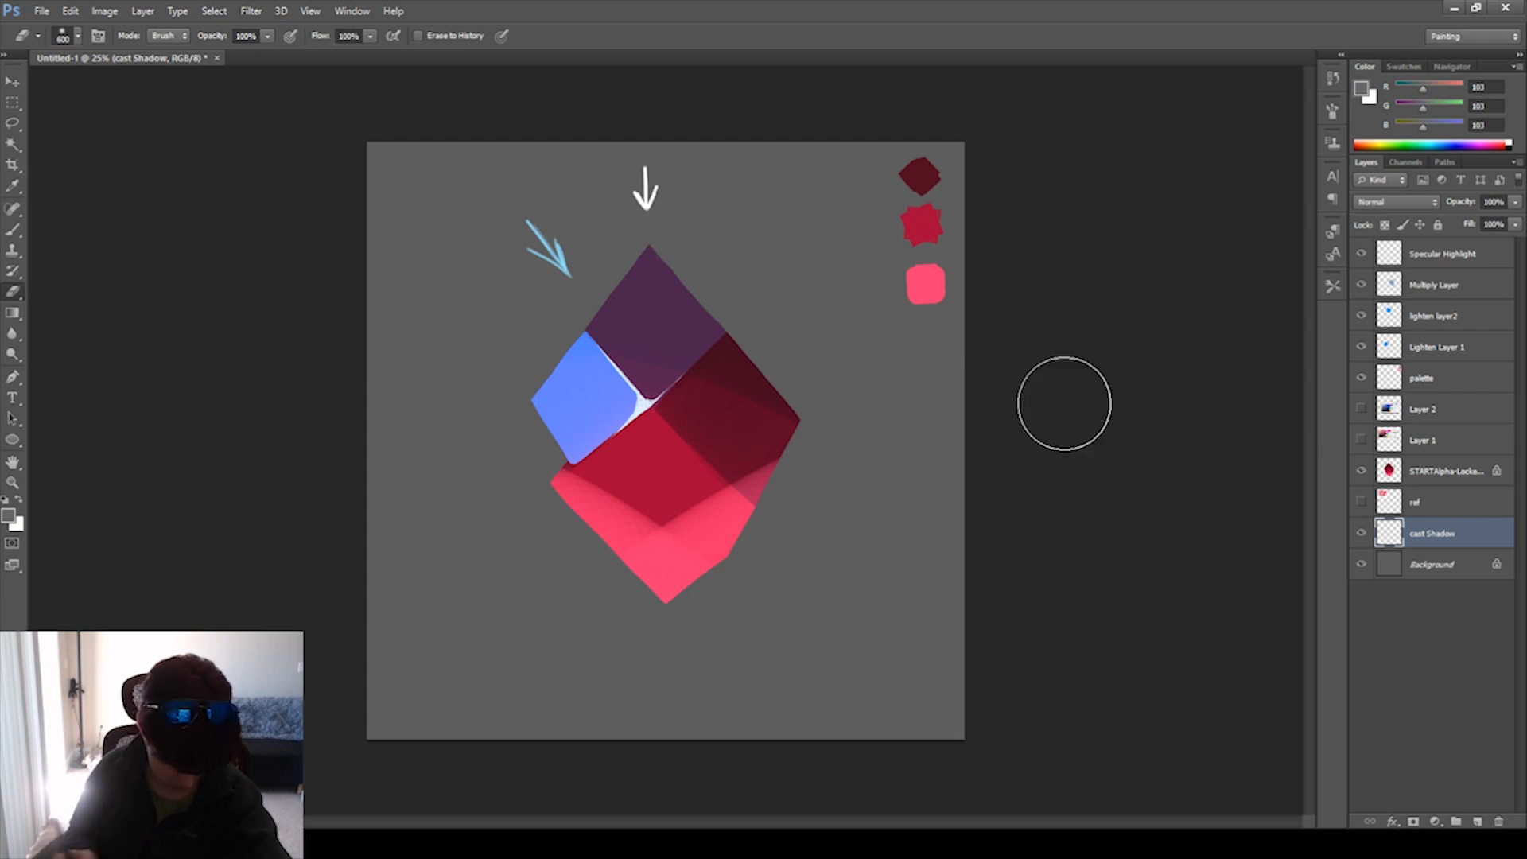
# Try a gray cast shadow stroke along the gem's lower-left edge with a 250 px textured brush.
pyautogui.click(13, 230)
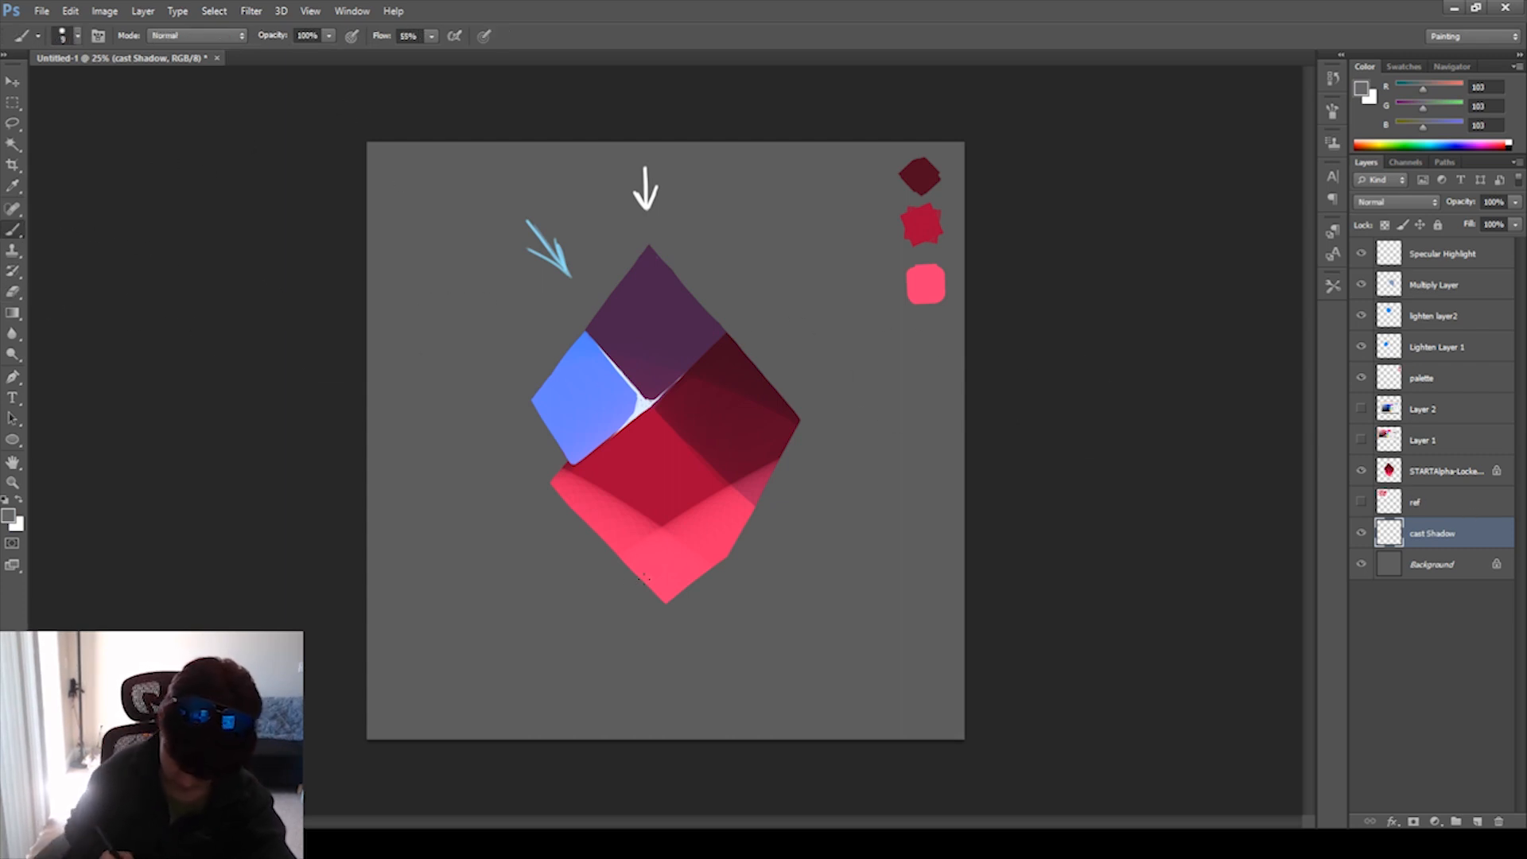
pyautogui.press(']')
pyautogui.press(']')
pyautogui.press(']')
pyautogui.press(']')
pyautogui.press(']')
pyautogui.press(']')
pyautogui.press(']')
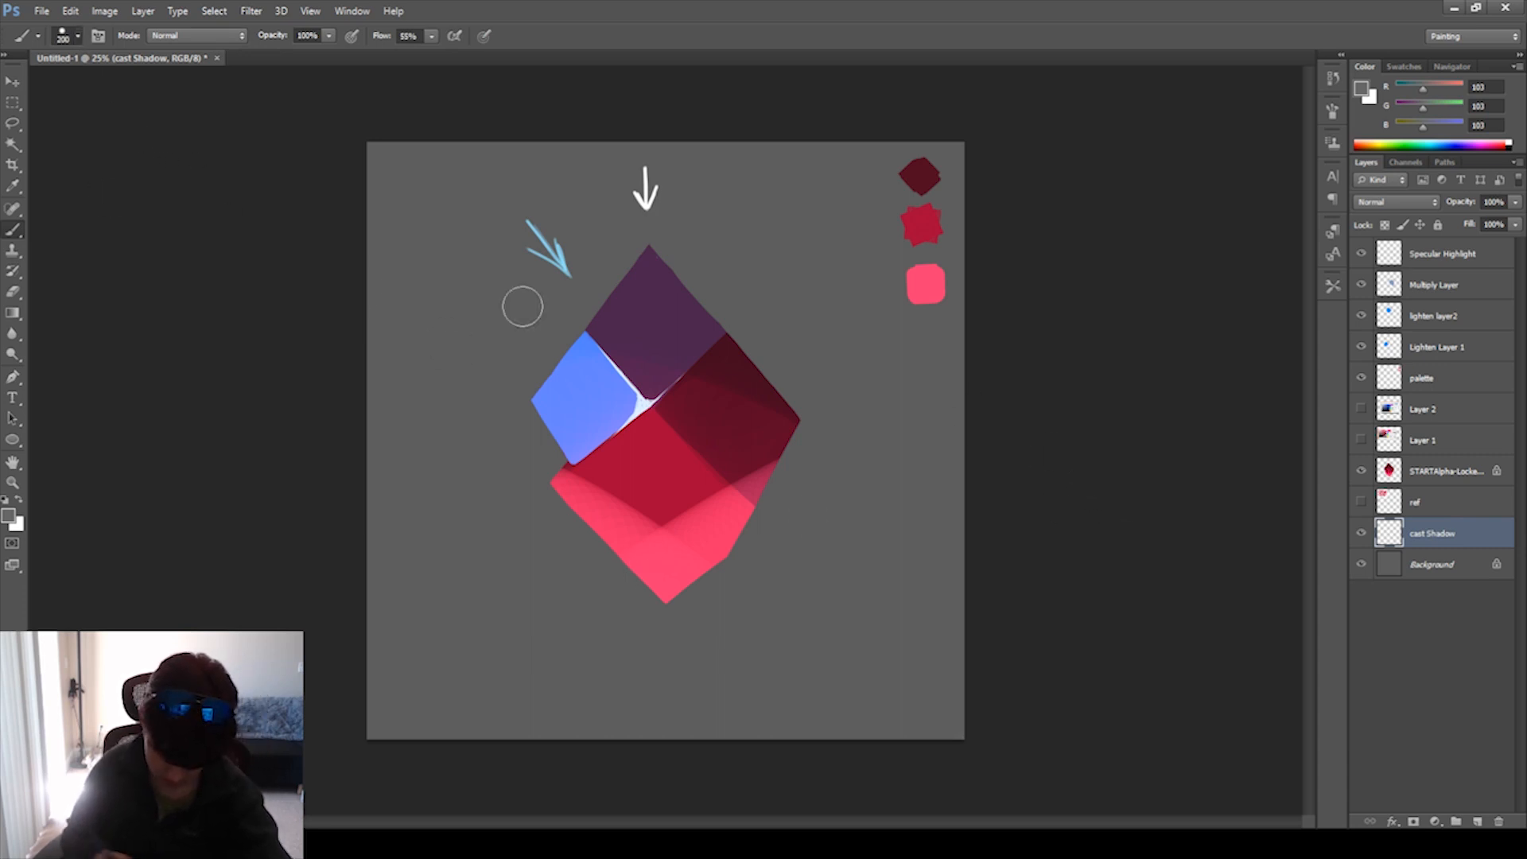
pyautogui.press('[')
pyautogui.press('[')
pyautogui.press('[')
pyautogui.press('[')
pyautogui.press('[')
pyautogui.press('[')
pyautogui.press('[')
pyautogui.press('[')
pyautogui.press('[')
pyautogui.press('[')
pyautogui.press('[')
pyautogui.press('[')
pyautogui.press('[')
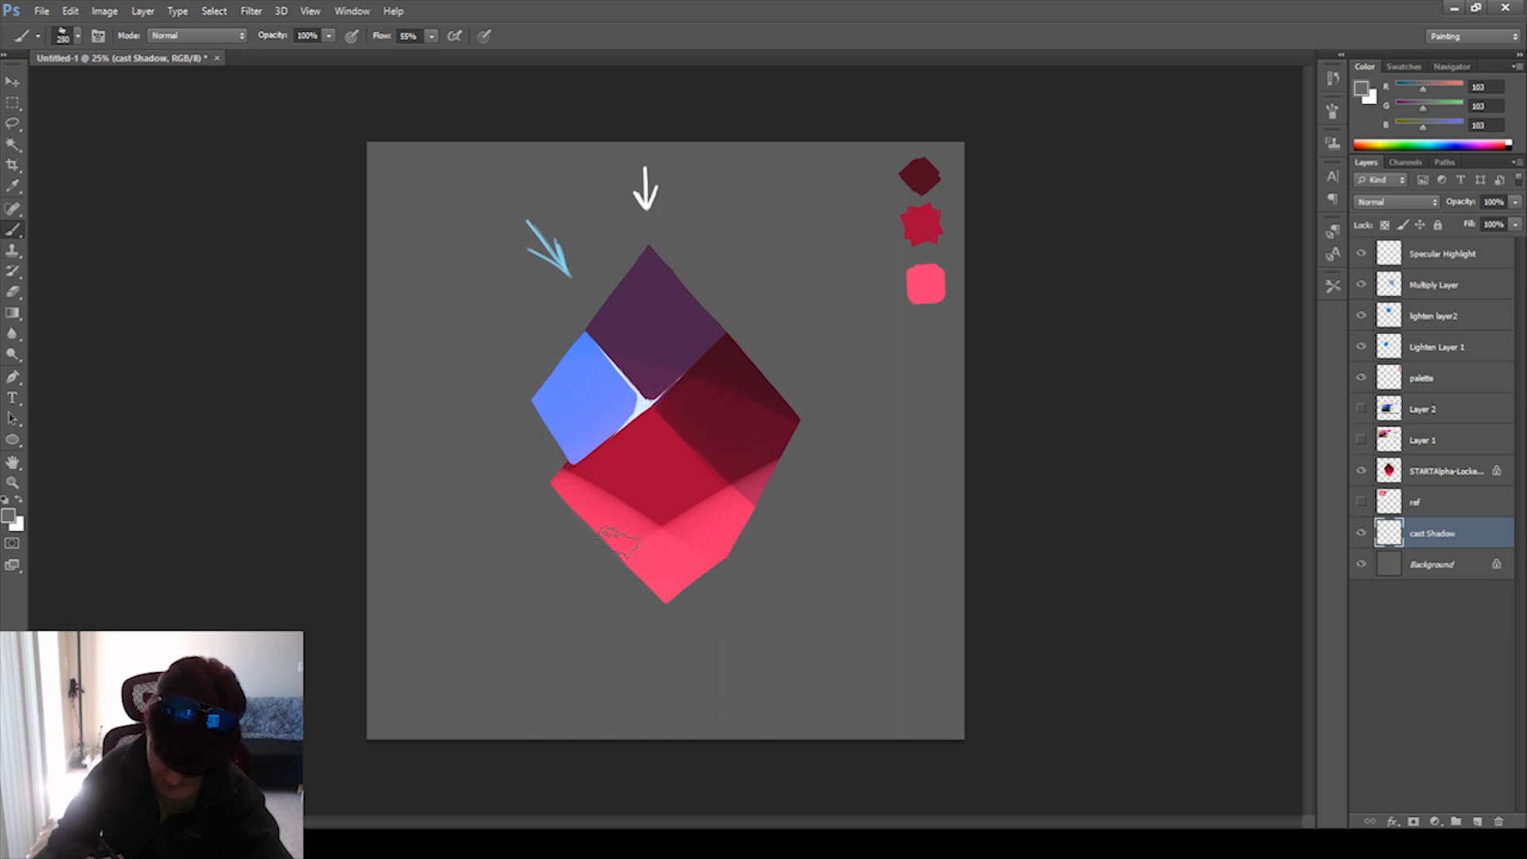
pyautogui.moveTo(590, 523); pyautogui.dragTo(633, 576)
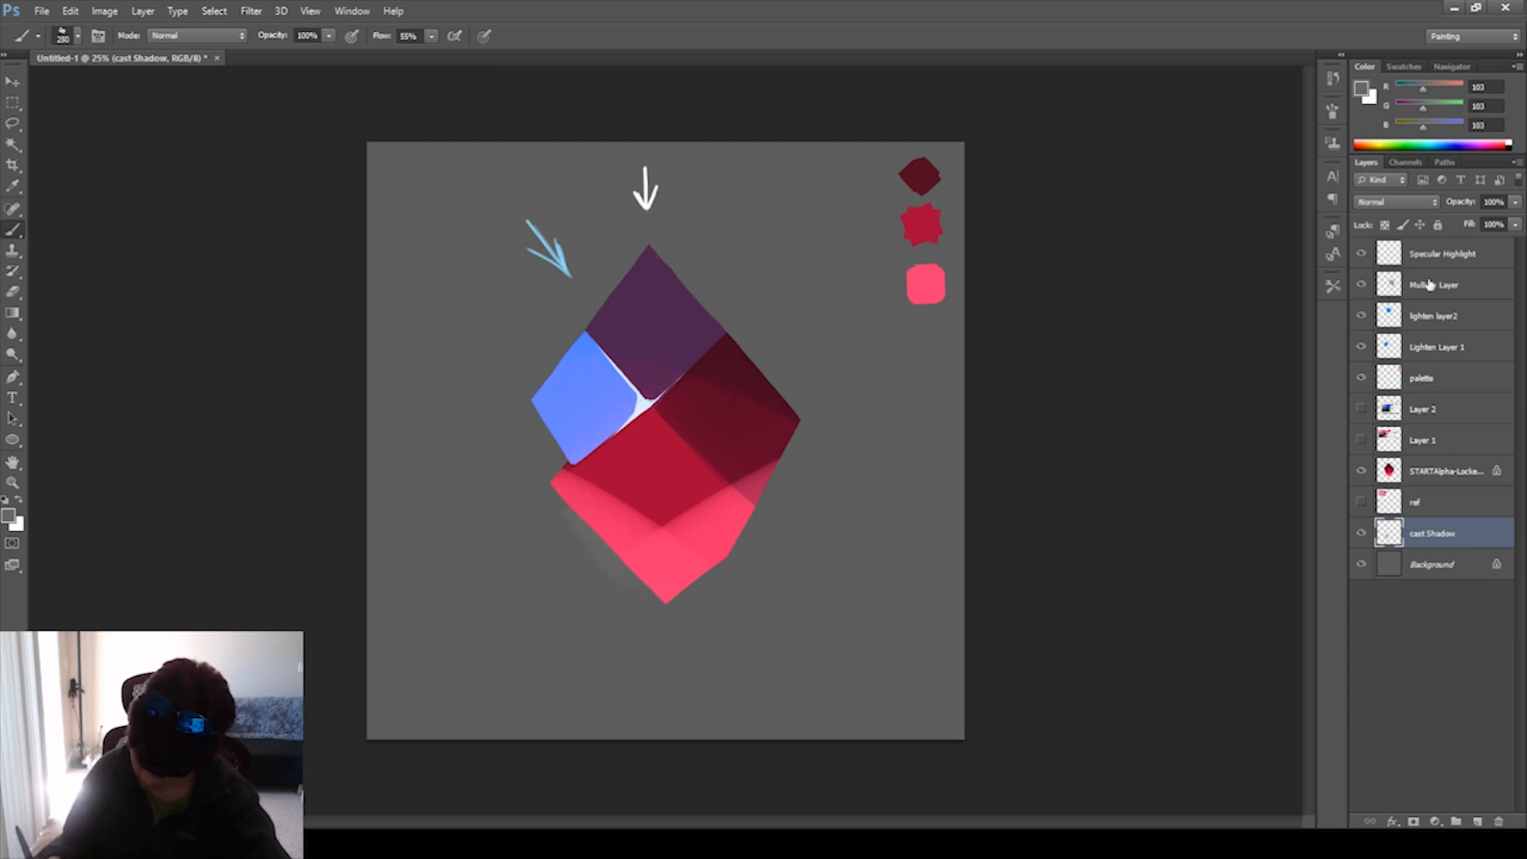
# Try Multiply mode and a blue-gray color (RGB 111, 127, 137) for the cast shadow, restore Normal, and erase the trial strokes.
pyautogui.click(1396, 202)
pyautogui.click(1392, 258)
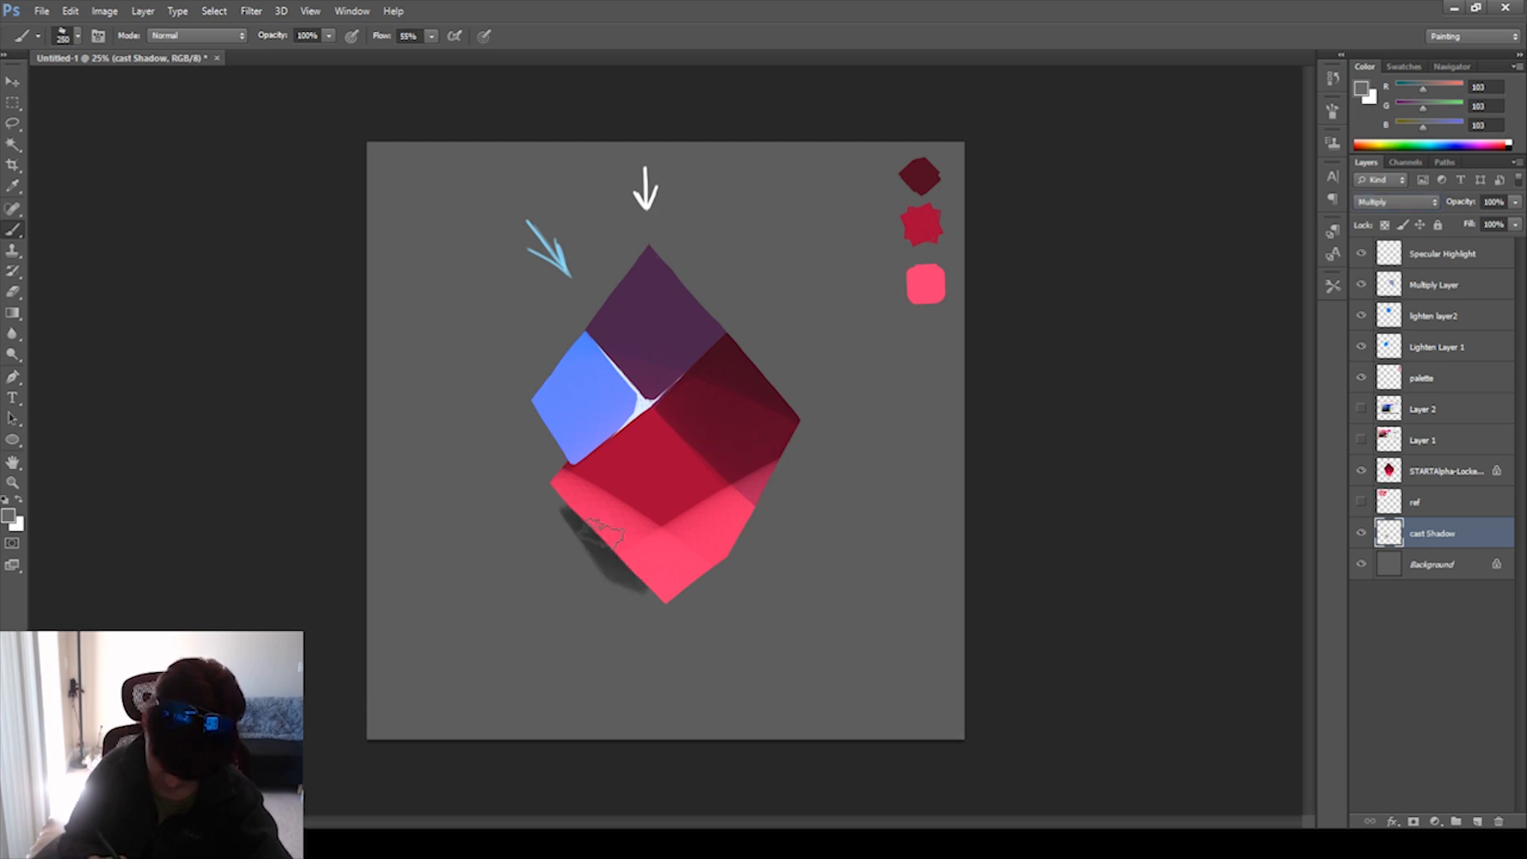
pyautogui.press('i')
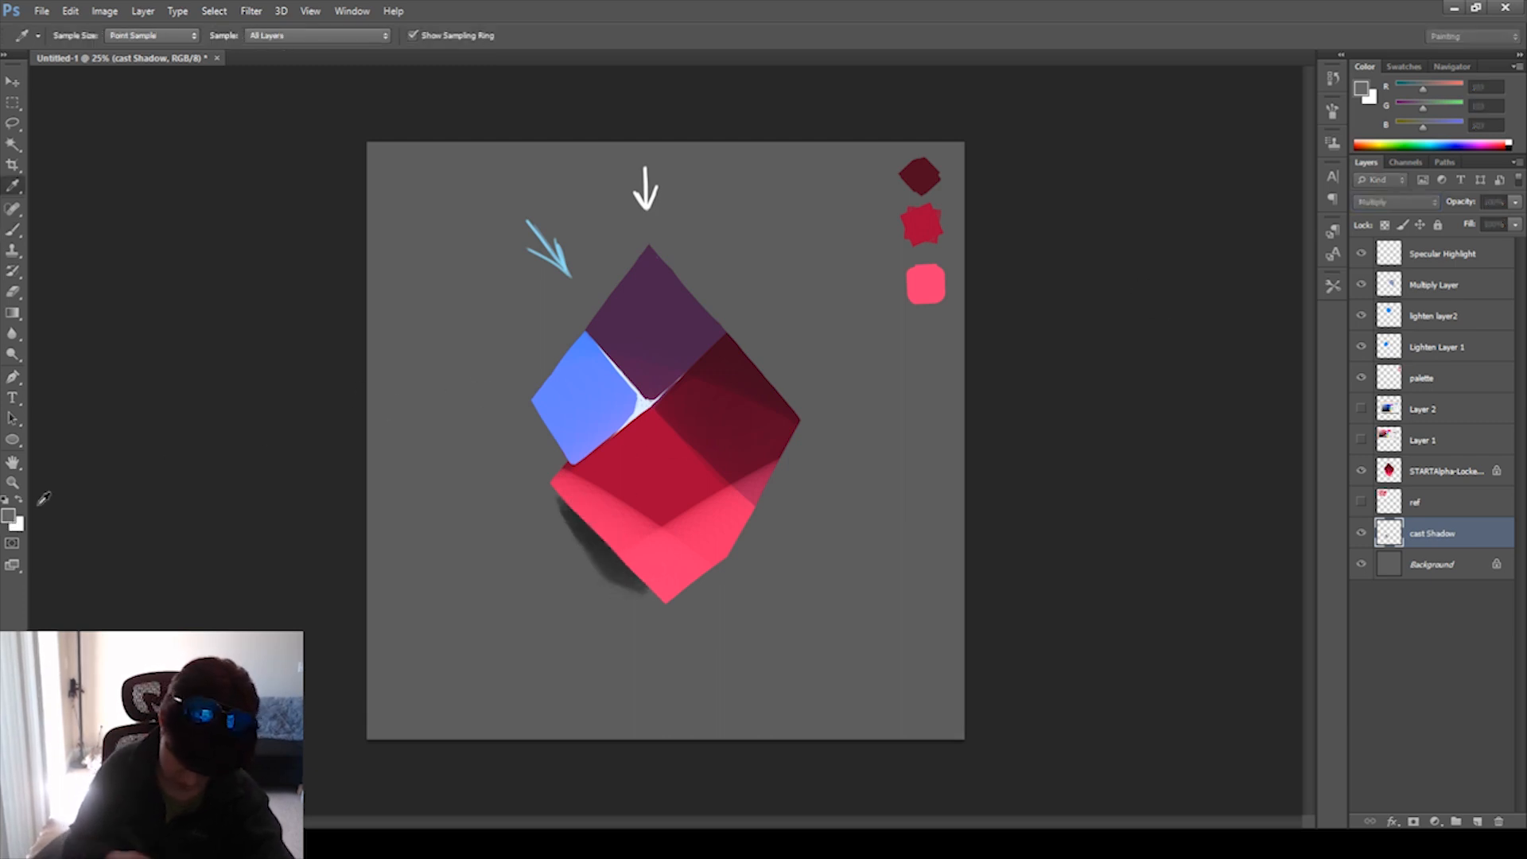
pyautogui.press('b')
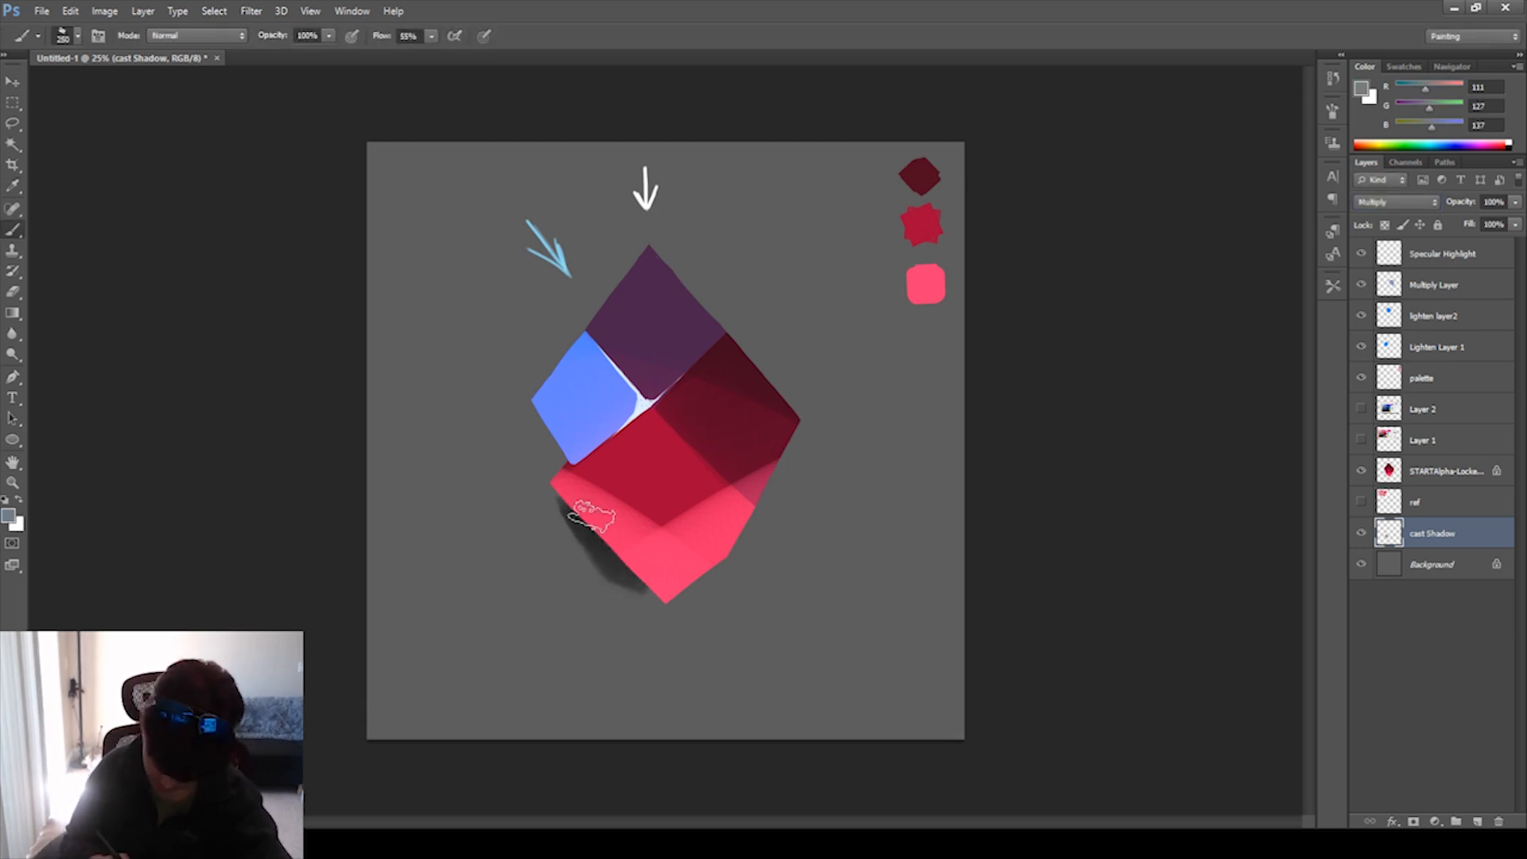
pyautogui.click(1383, 217)
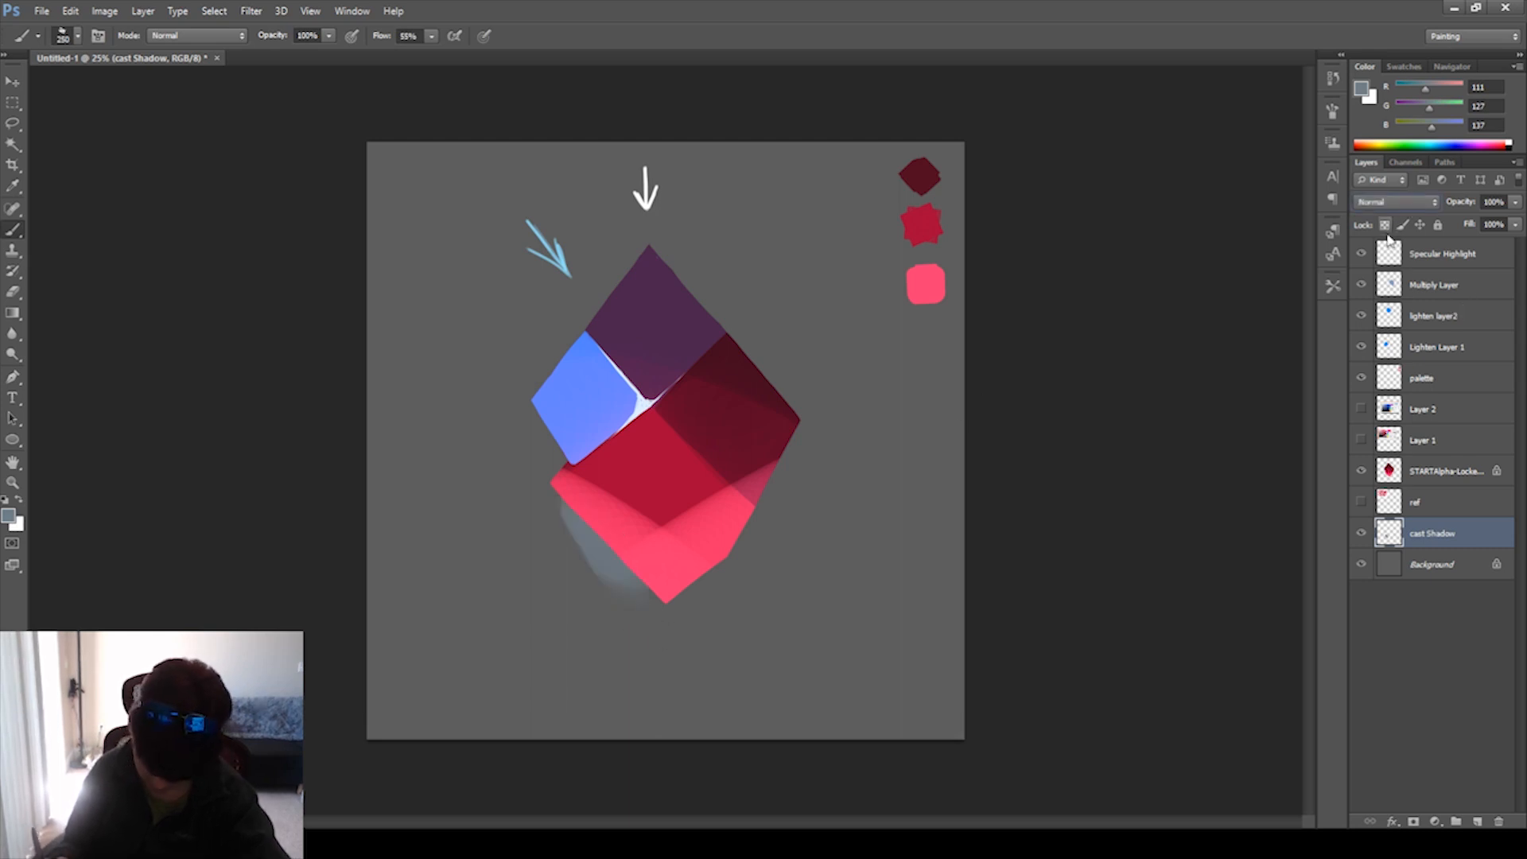
pyautogui.click(13, 291)
pyautogui.moveTo(616, 545); pyautogui.dragTo(598, 548)
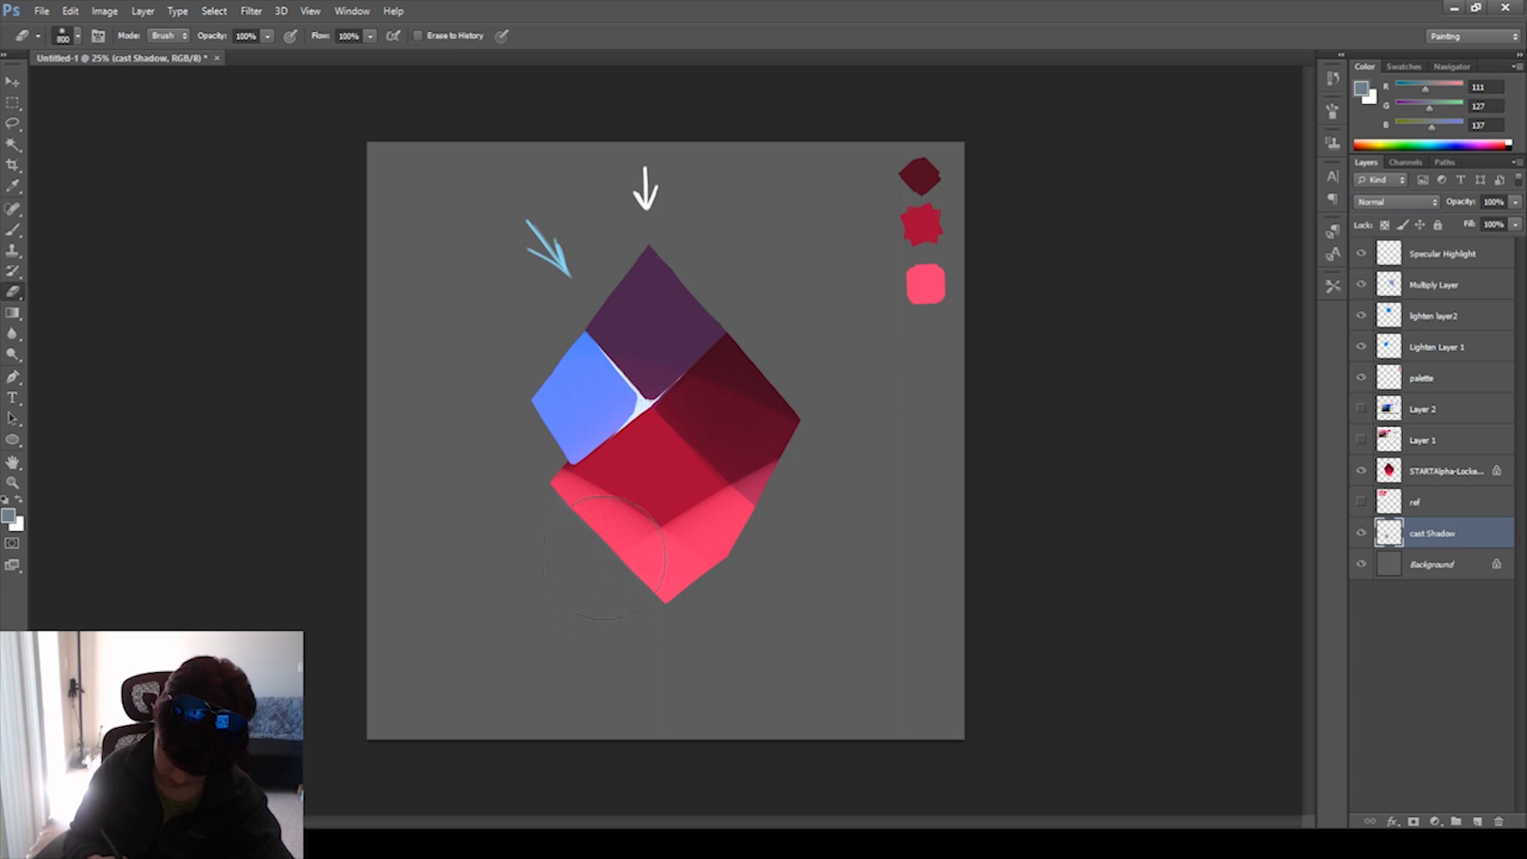
# Set the foreground color to a near-black gray (RGB 30, 30, 30) and return to the Brush tool.
pyautogui.click(12, 185)
pyautogui.click(467, 506)
pyautogui.click(10, 517)
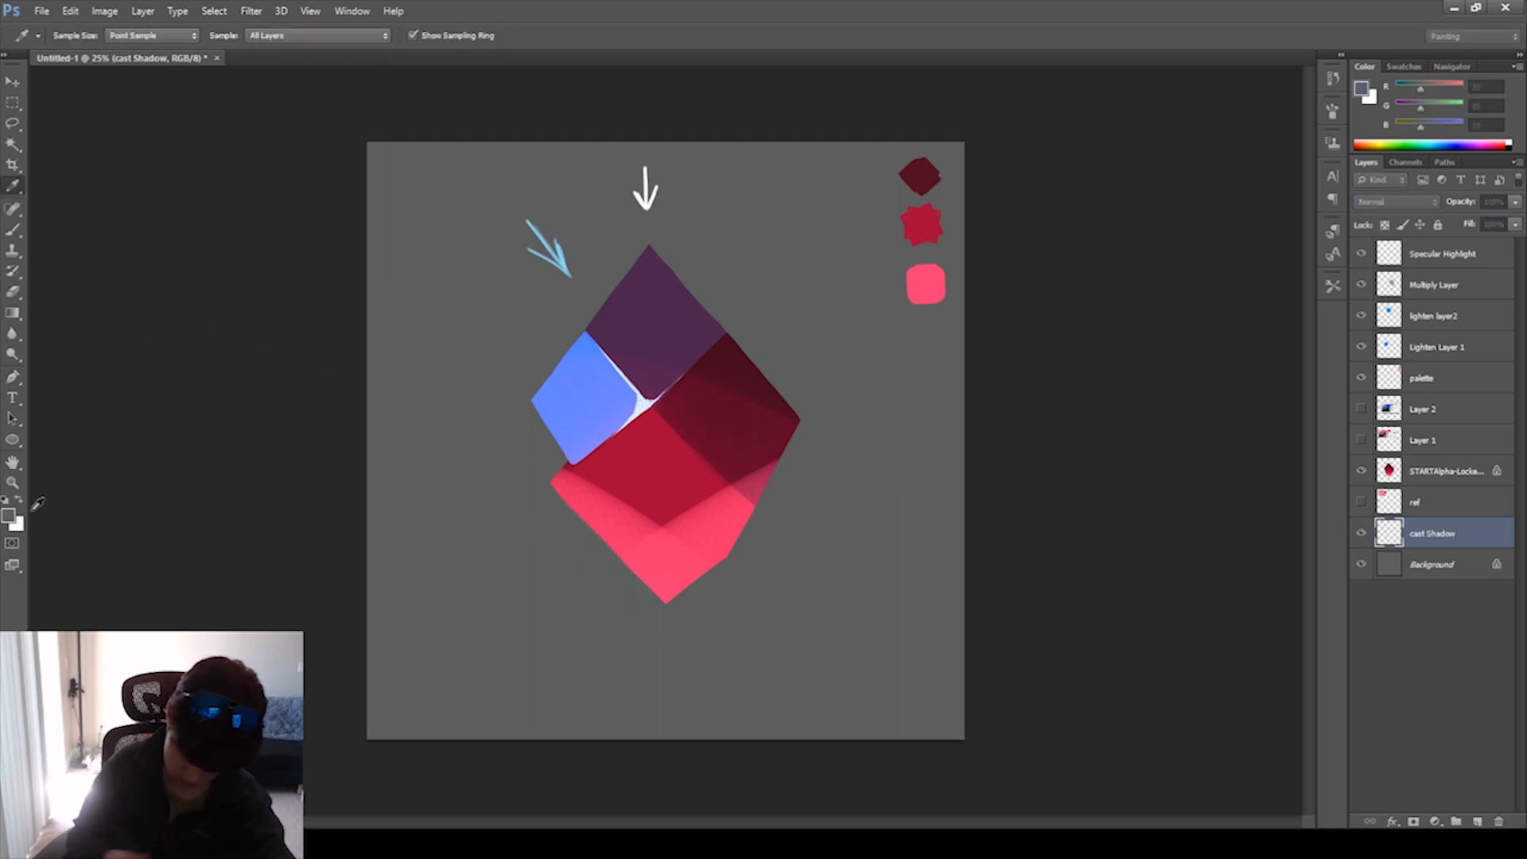
pyautogui.click(1277, 86)
pyautogui.click(13, 229)
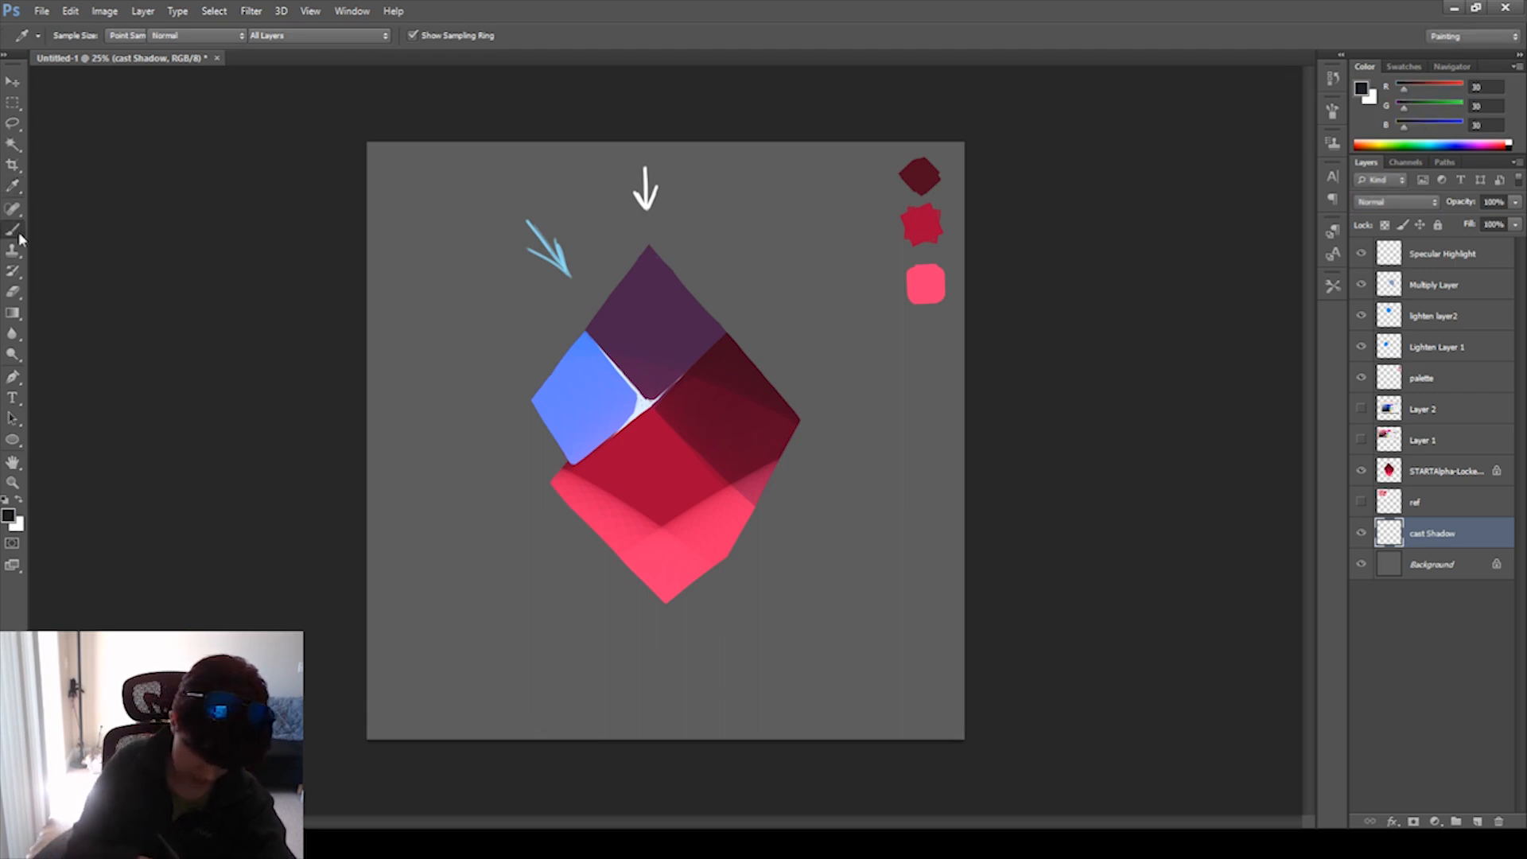
# Try a near-black shadow along the gem's lower-left edge with the 300 px textured brush, and erase it.
pyautogui.moveTo(584, 527)
pyautogui.mouseDown()
pyautogui.moveTo(630, 577)
pyautogui.moveTo(580, 513)
pyautogui.mouseUp()
pyautogui.moveTo(581, 513); pyautogui.dragTo(562, 461)
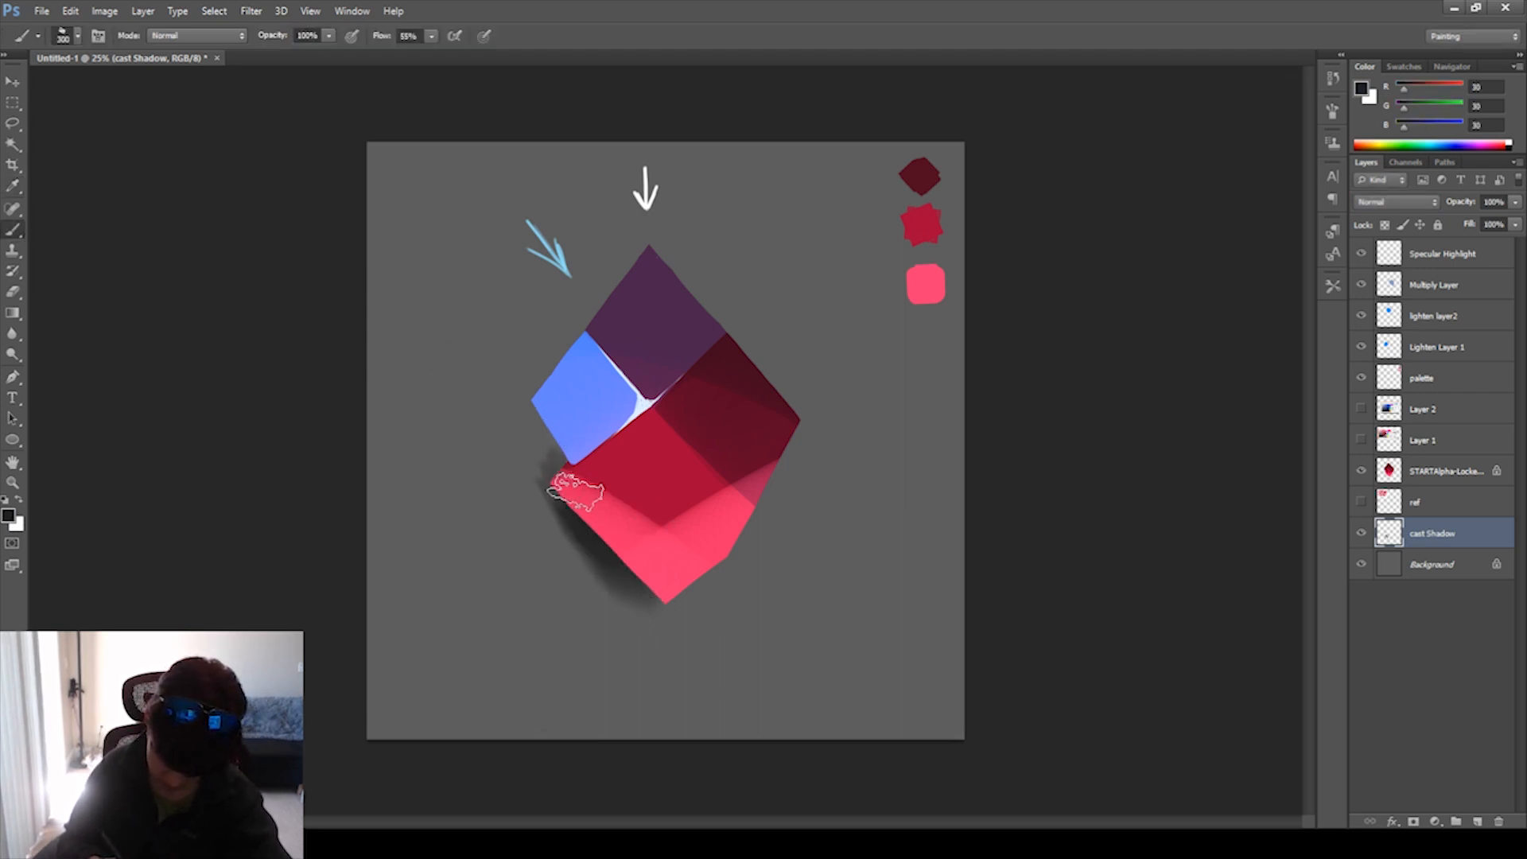
pyautogui.click(18, 293)
pyautogui.moveTo(603, 597); pyautogui.dragTo(583, 517)
# Paint a soft near-black cast shadow below and to the lower right of the gem, blending it with a large soft round brush.
pyautogui.click(13, 231)
pyautogui.moveTo(706, 586)
pyautogui.mouseDown()
pyautogui.moveTo(758, 504)
pyautogui.moveTo(700, 620)
pyautogui.moveTo(706, 641)
pyautogui.moveTo(740, 588)
pyautogui.moveTo(691, 611)
pyautogui.moveTo(613, 585)
pyautogui.mouseUp()
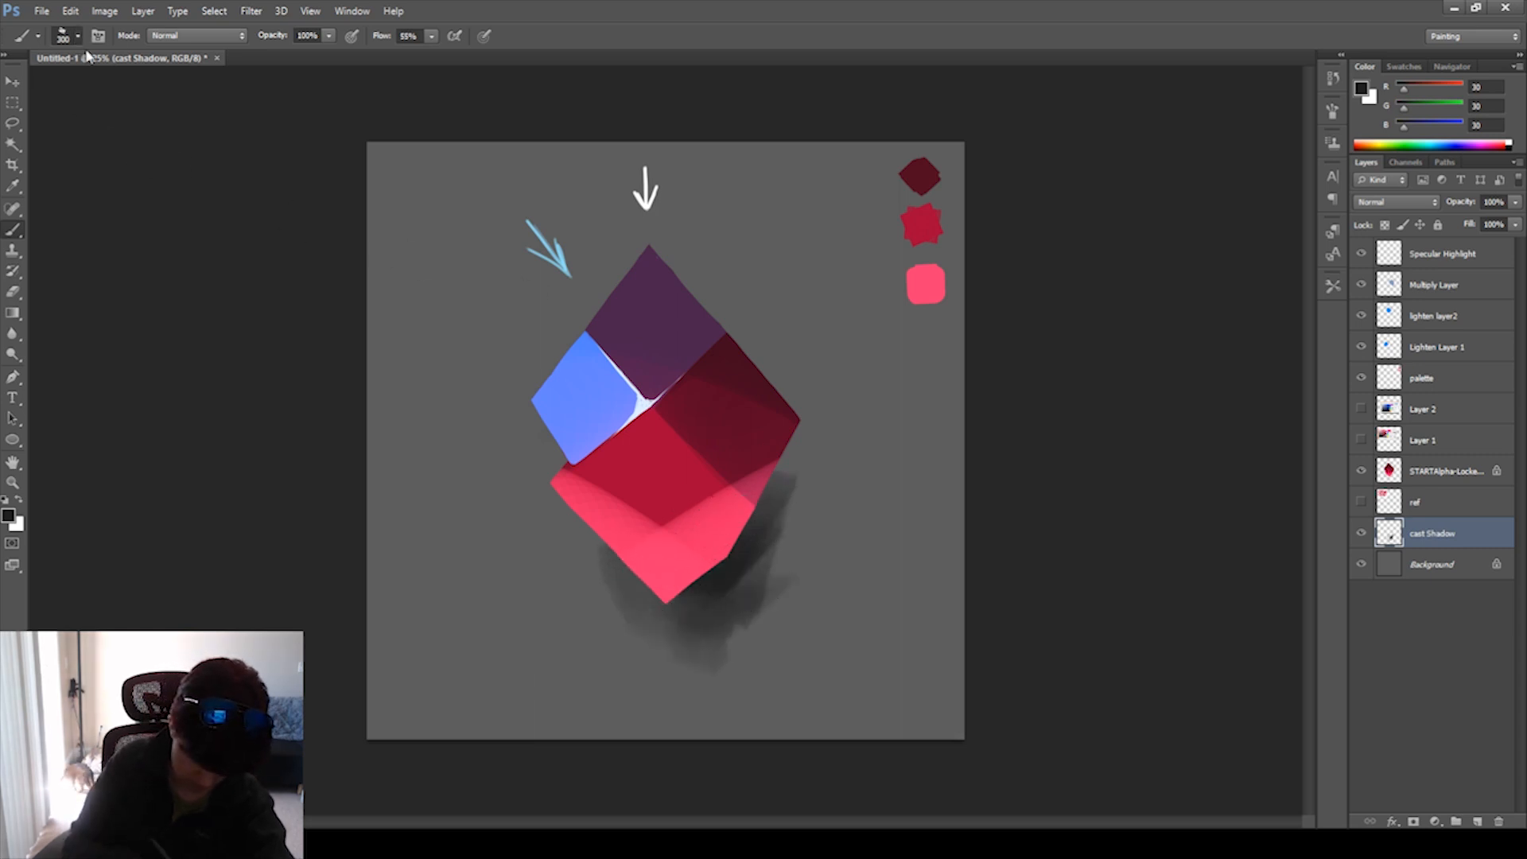
pyautogui.press(']')
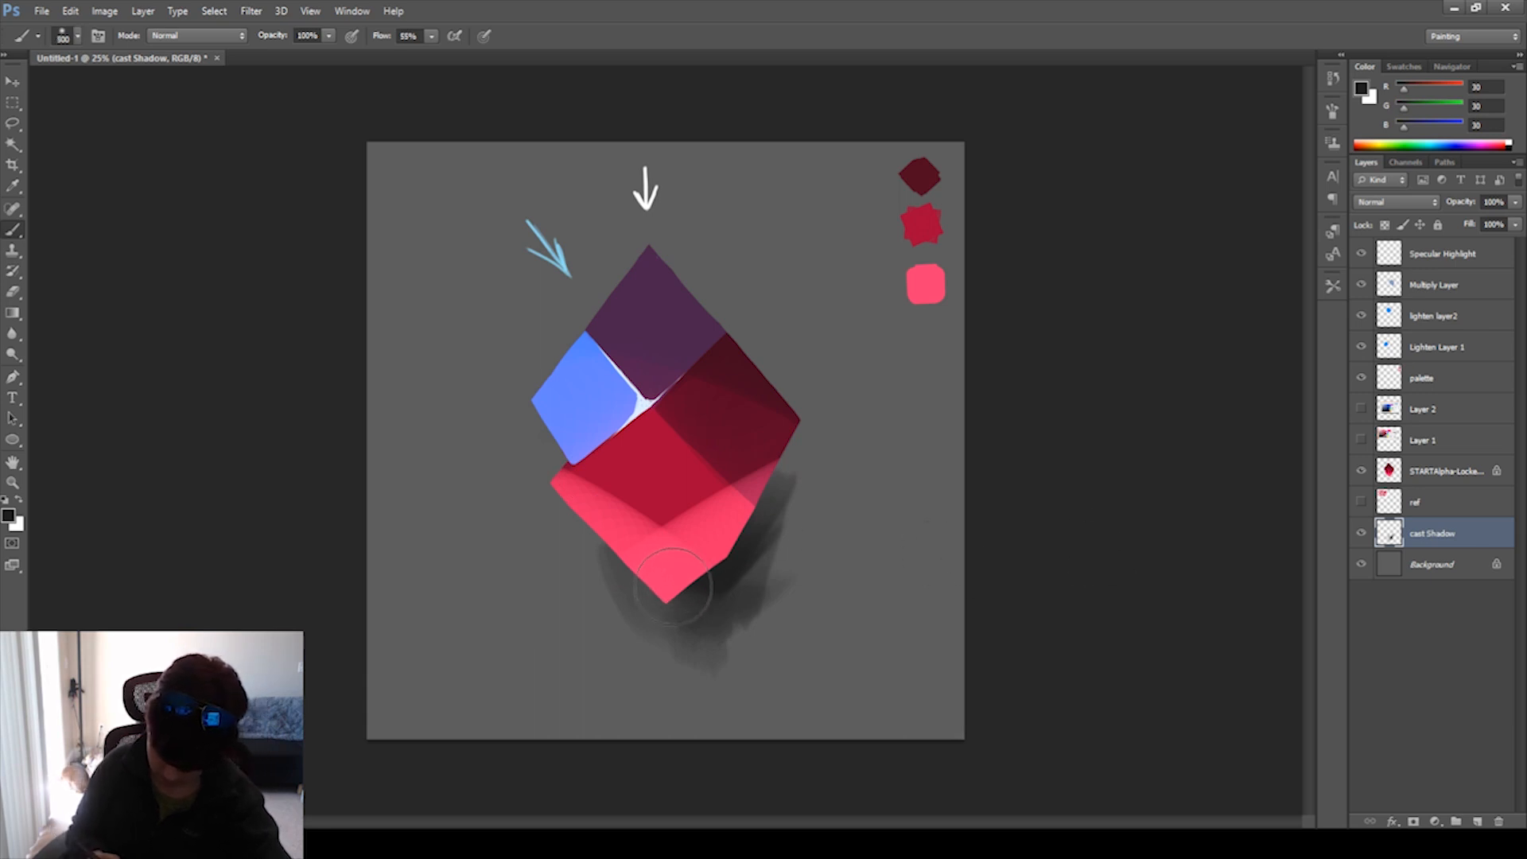
pyautogui.moveTo(670, 563)
pyautogui.mouseDown()
pyautogui.moveTo(730, 513)
pyautogui.moveTo(703, 607)
pyautogui.moveTo(738, 497)
pyautogui.moveTo(677, 602)
pyautogui.moveTo(759, 514)
pyautogui.moveTo(755, 598)
pyautogui.moveTo(734, 463)
pyautogui.moveTo(718, 599)
pyautogui.moveTo(710, 434)
pyautogui.mouseUp()
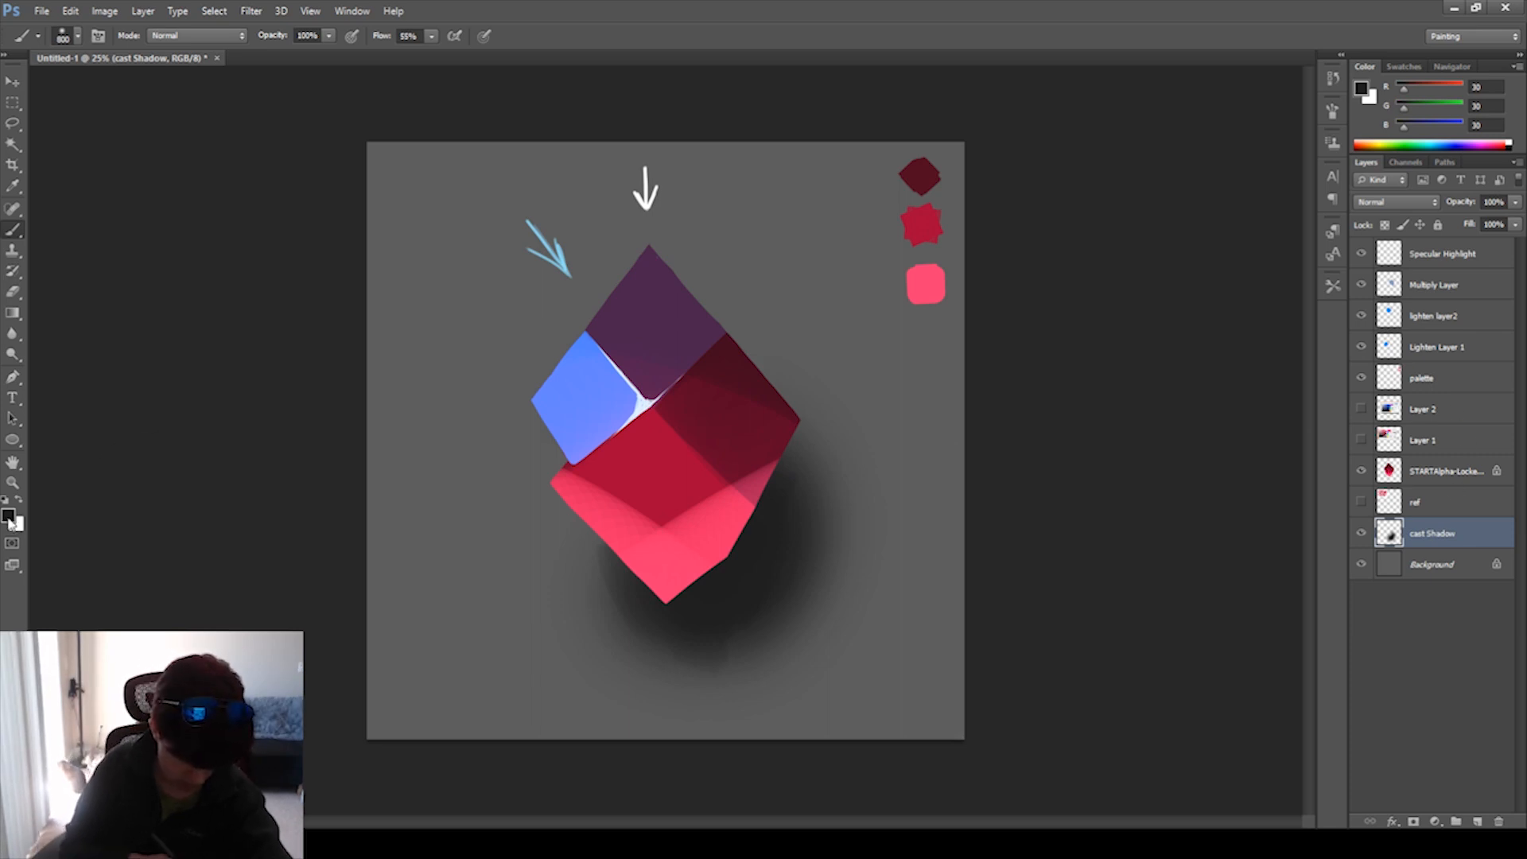
# Tint the cast shadow dark reddish brown (RGB 63, 21, 21) by painting over it with an 800 px soft brush.
pyautogui.press('i')
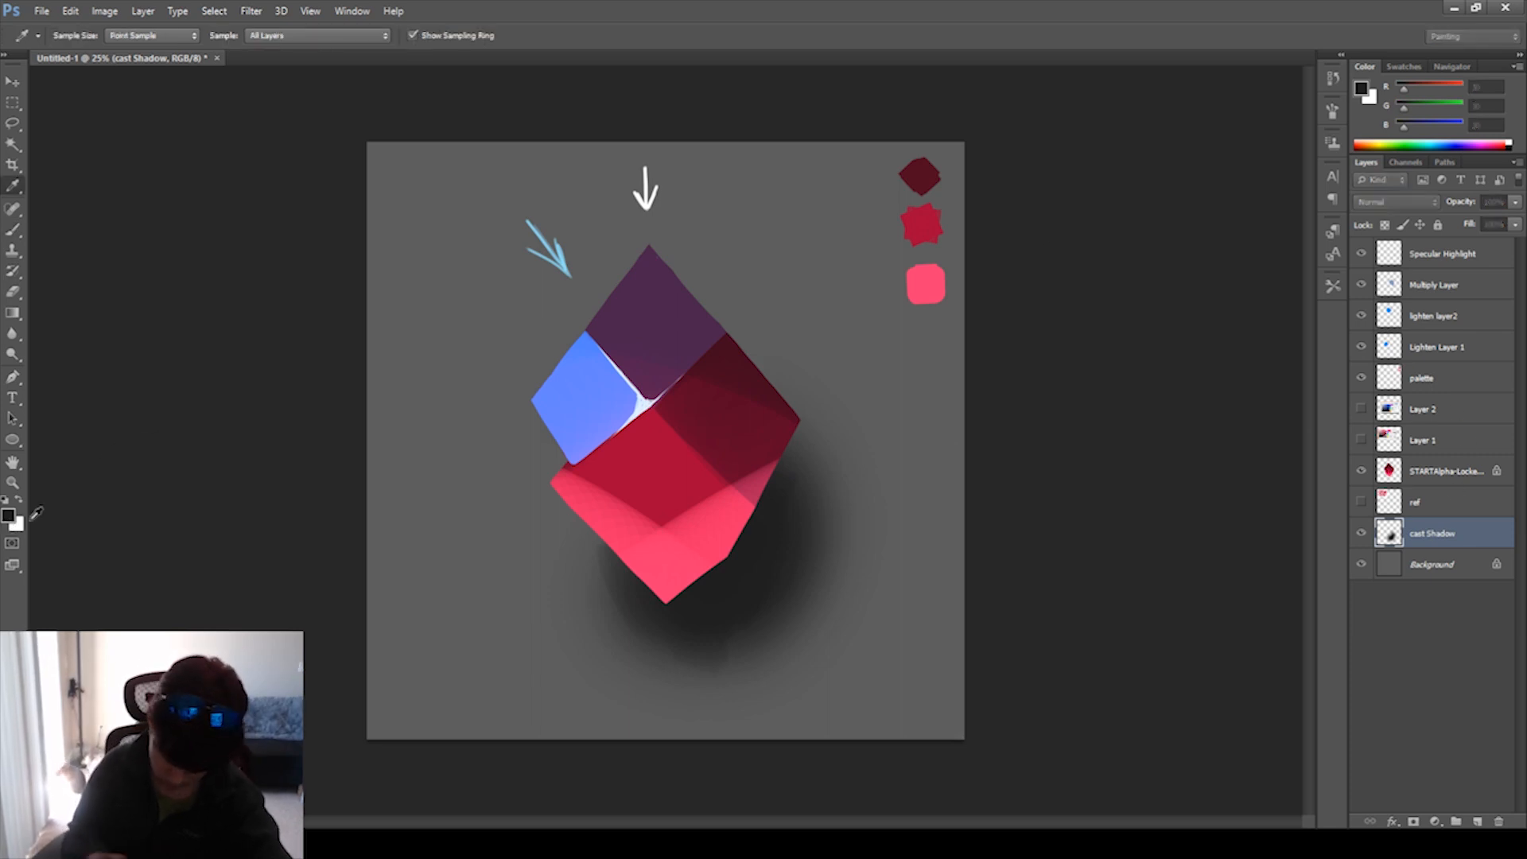
pyautogui.click(1290, 80)
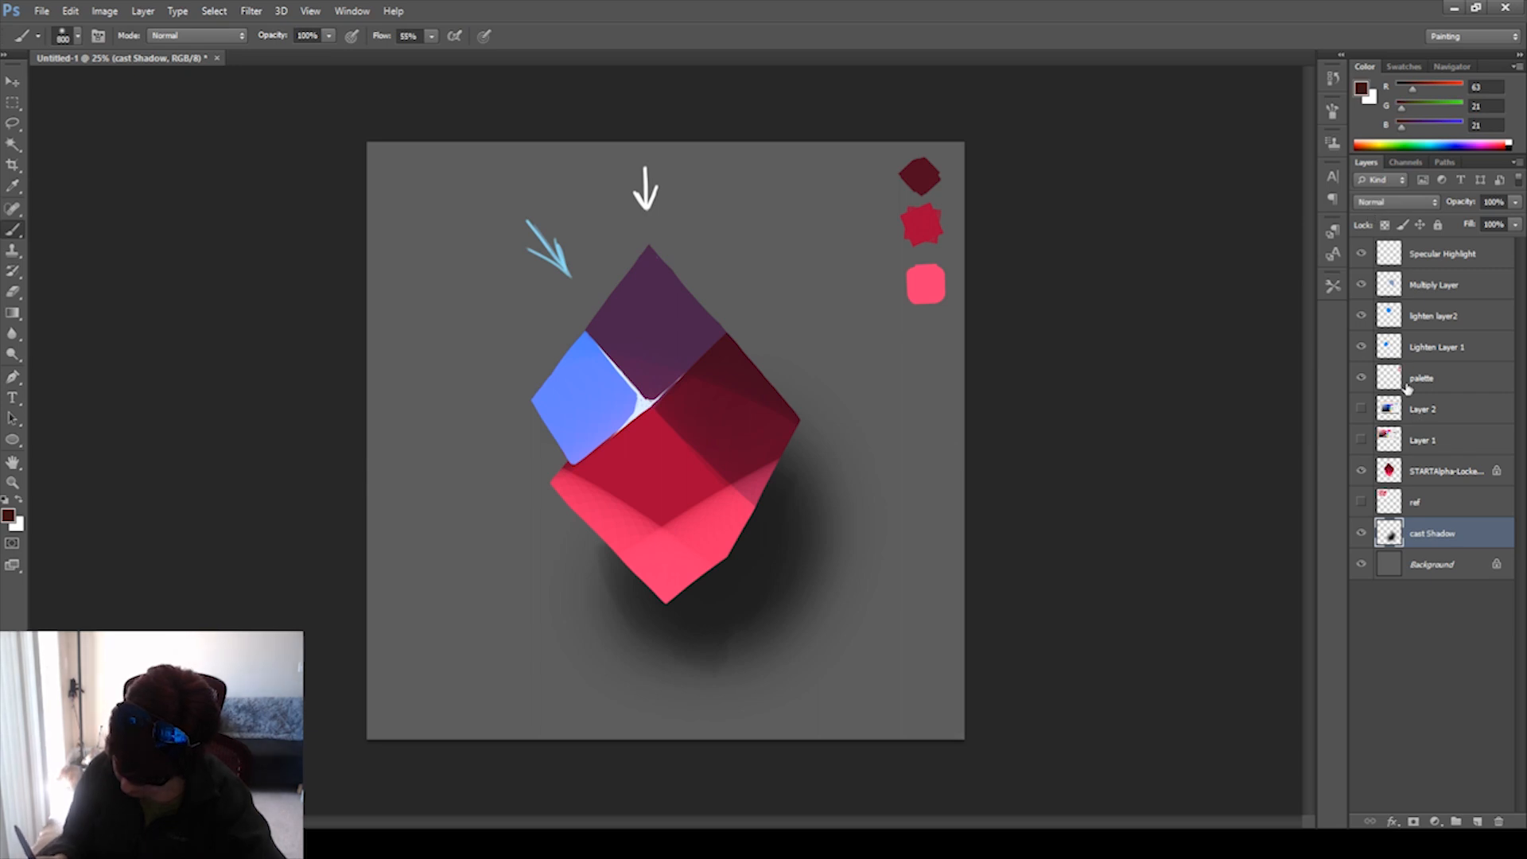
pyautogui.moveTo(696, 570)
pyautogui.mouseDown()
pyautogui.moveTo(761, 529)
pyautogui.moveTo(721, 582)
pyautogui.moveTo(755, 487)
pyautogui.moveTo(689, 611)
pyautogui.moveTo(858, 510)
pyautogui.moveTo(745, 546)
pyautogui.moveTo(693, 589)
pyautogui.moveTo(666, 553)
pyautogui.moveTo(651, 599)
pyautogui.moveTo(675, 551)
pyautogui.moveTo(625, 571)
pyautogui.moveTo(645, 588)
pyautogui.moveTo(797, 564)
pyautogui.moveTo(716, 623)
pyautogui.moveTo(746, 505)
pyautogui.mouseUp()
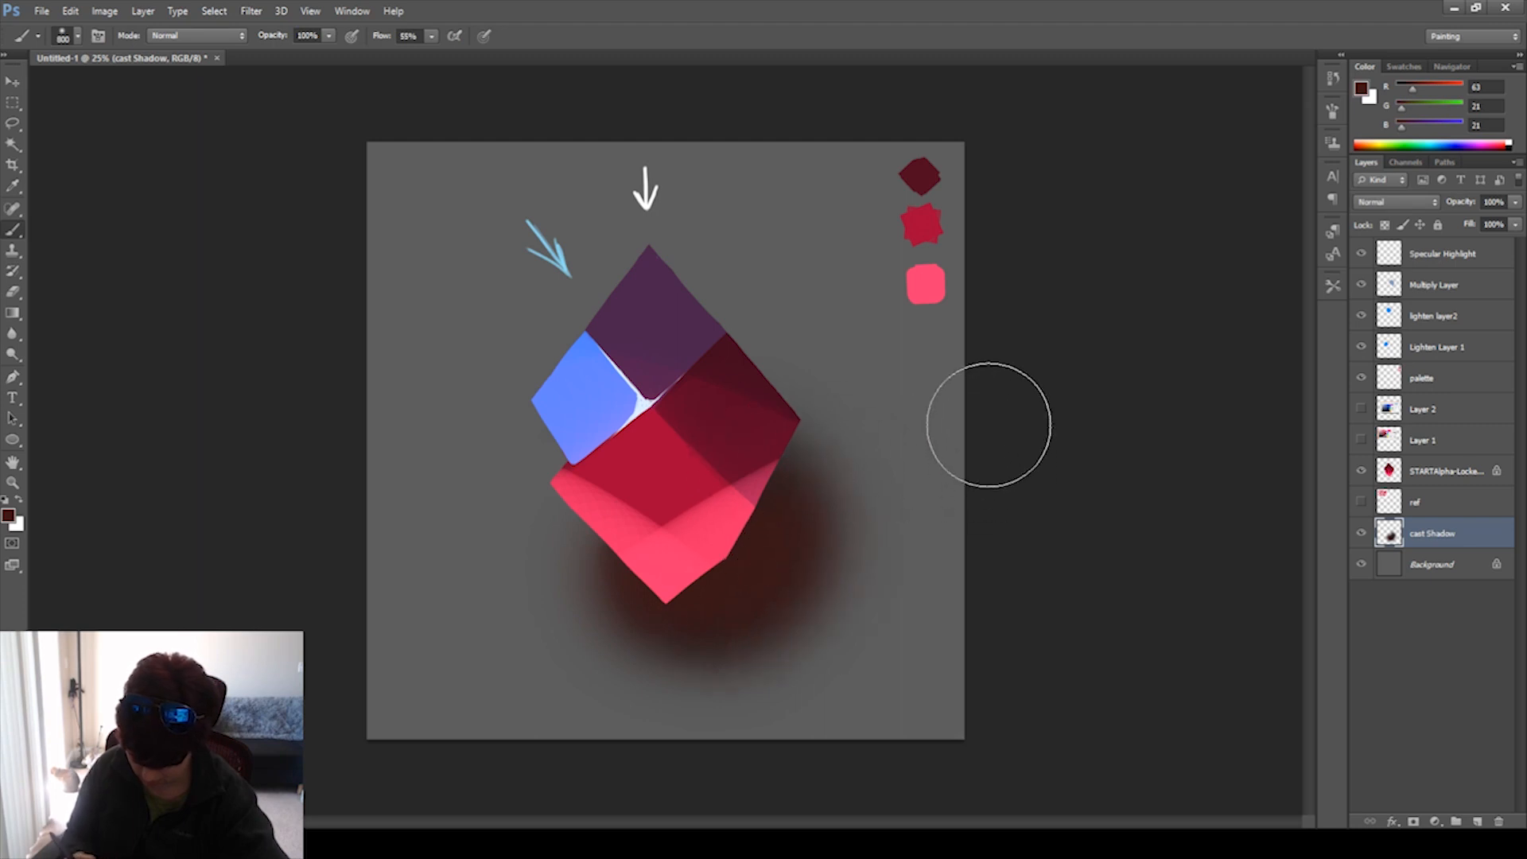
# Erase the cast shadow left of the gem's bottom tip with a 200 px Eraser.
pyautogui.click(13, 292)
pyautogui.press('y')
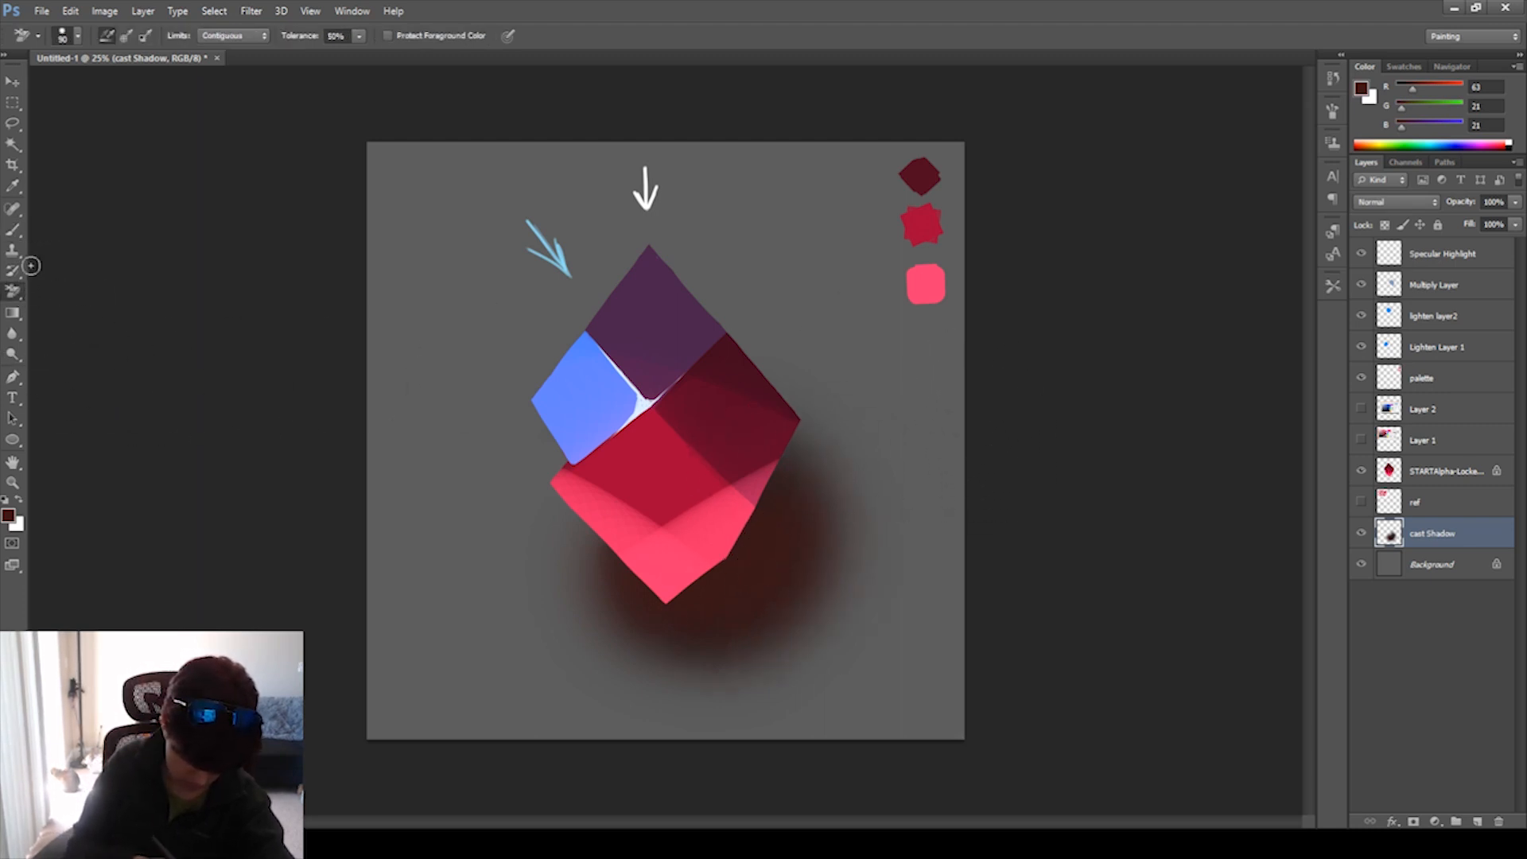
pyautogui.click(14, 294)
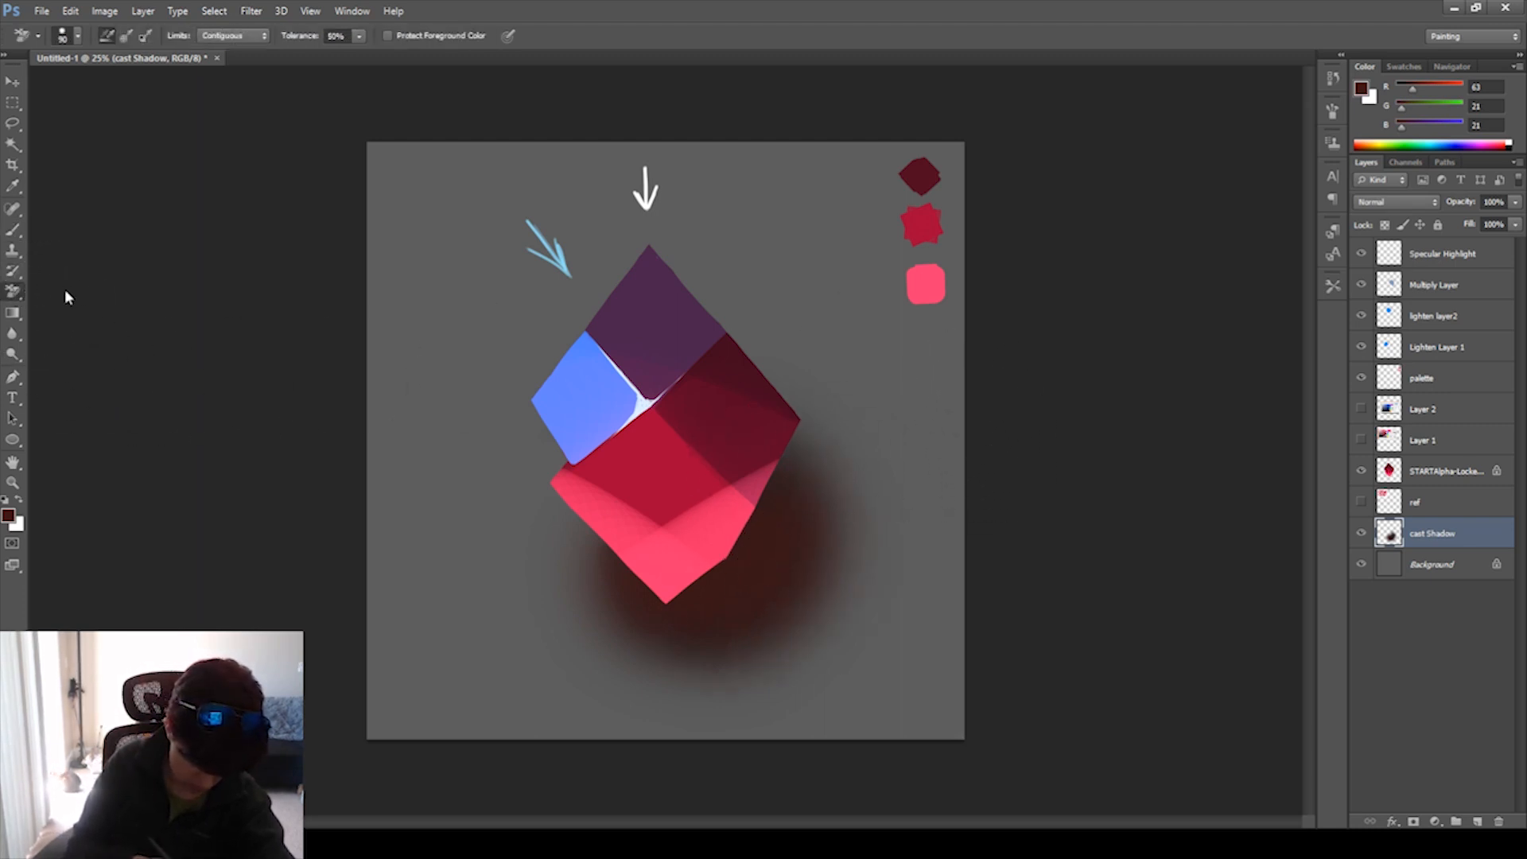
pyautogui.click(65, 291)
pyautogui.press(']')
pyautogui.moveTo(497, 499); pyautogui.dragTo(574, 640)
pyautogui.moveTo(555, 547); pyautogui.dragTo(610, 729)
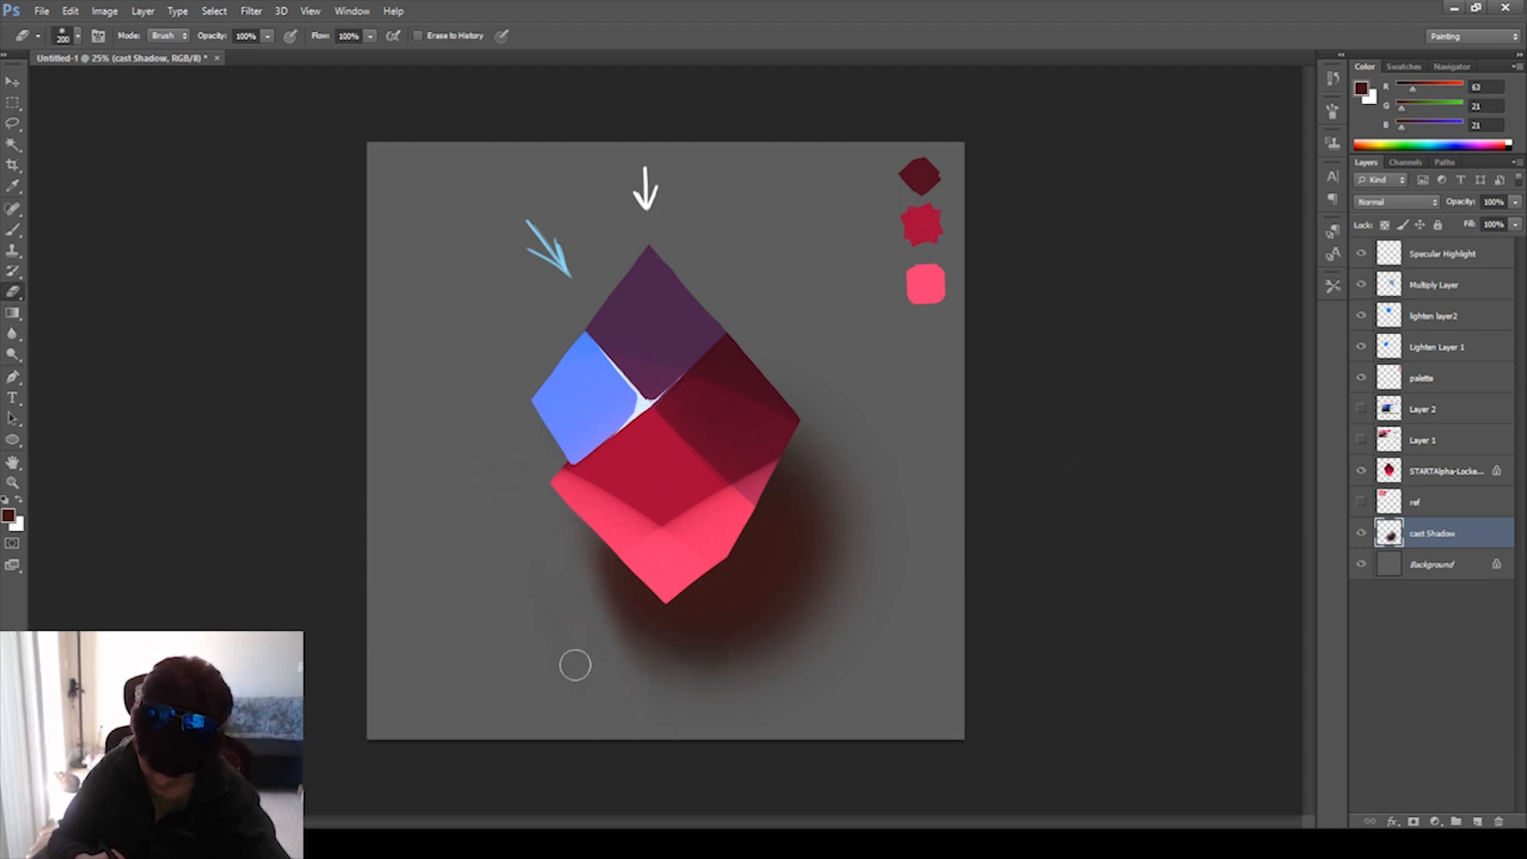
pyautogui.moveTo(572, 558)
pyautogui.mouseDown()
pyautogui.moveTo(681, 752)
pyautogui.moveTo(625, 632)
pyautogui.mouseUp()
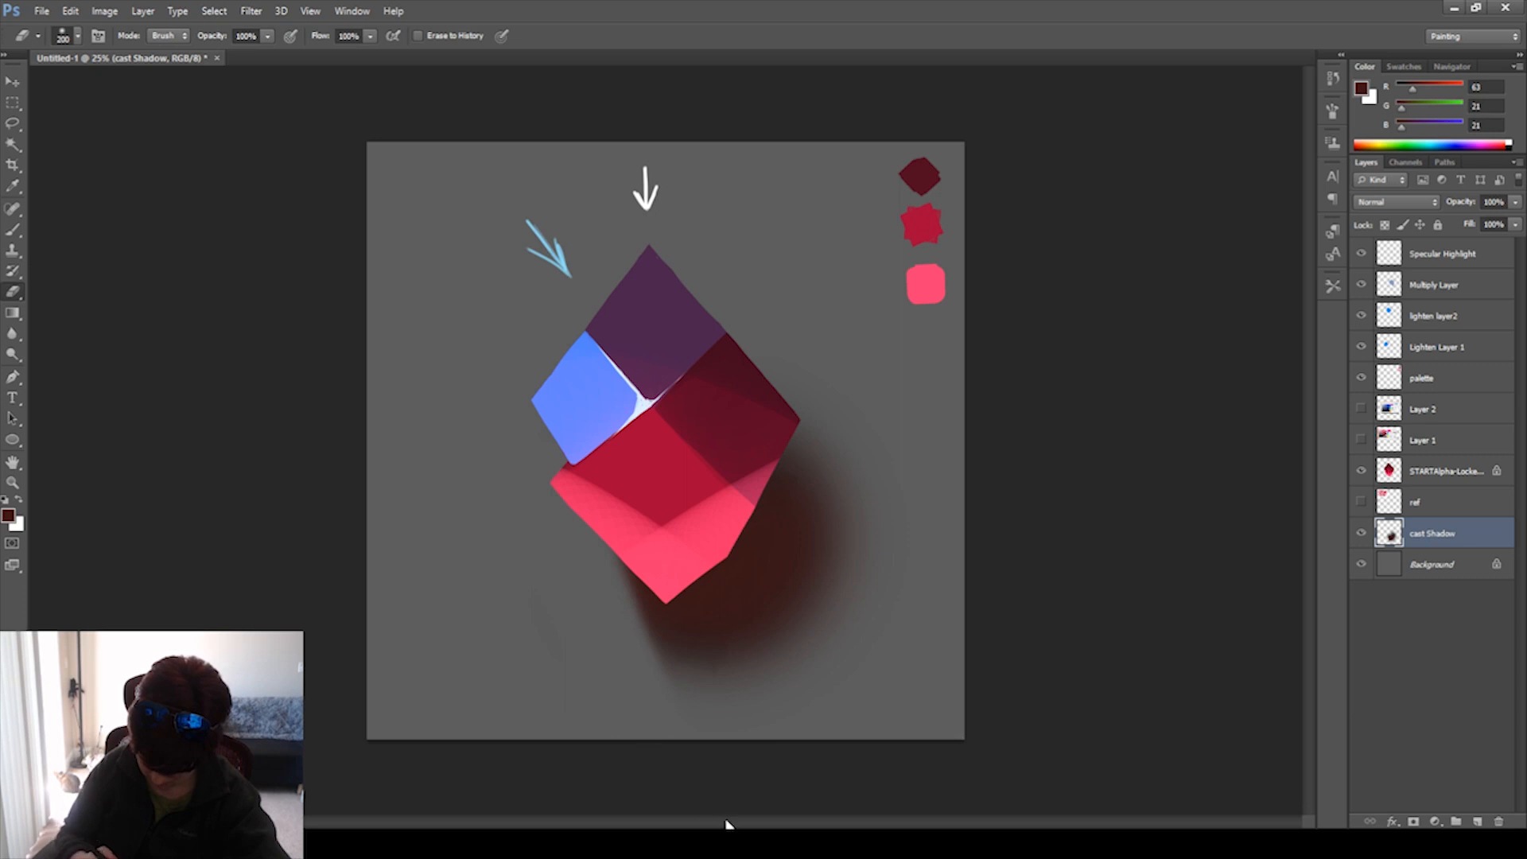
# Soften the cast shadow's lower-left and bottom edges with a very large Eraser of about 1100 px.
pyautogui.press(']')
pyautogui.press(']')
pyautogui.press(']')
pyautogui.press(']')
pyautogui.press(']')
pyautogui.press(']')
pyautogui.press(']')
pyautogui.press(']')
pyautogui.press(']')
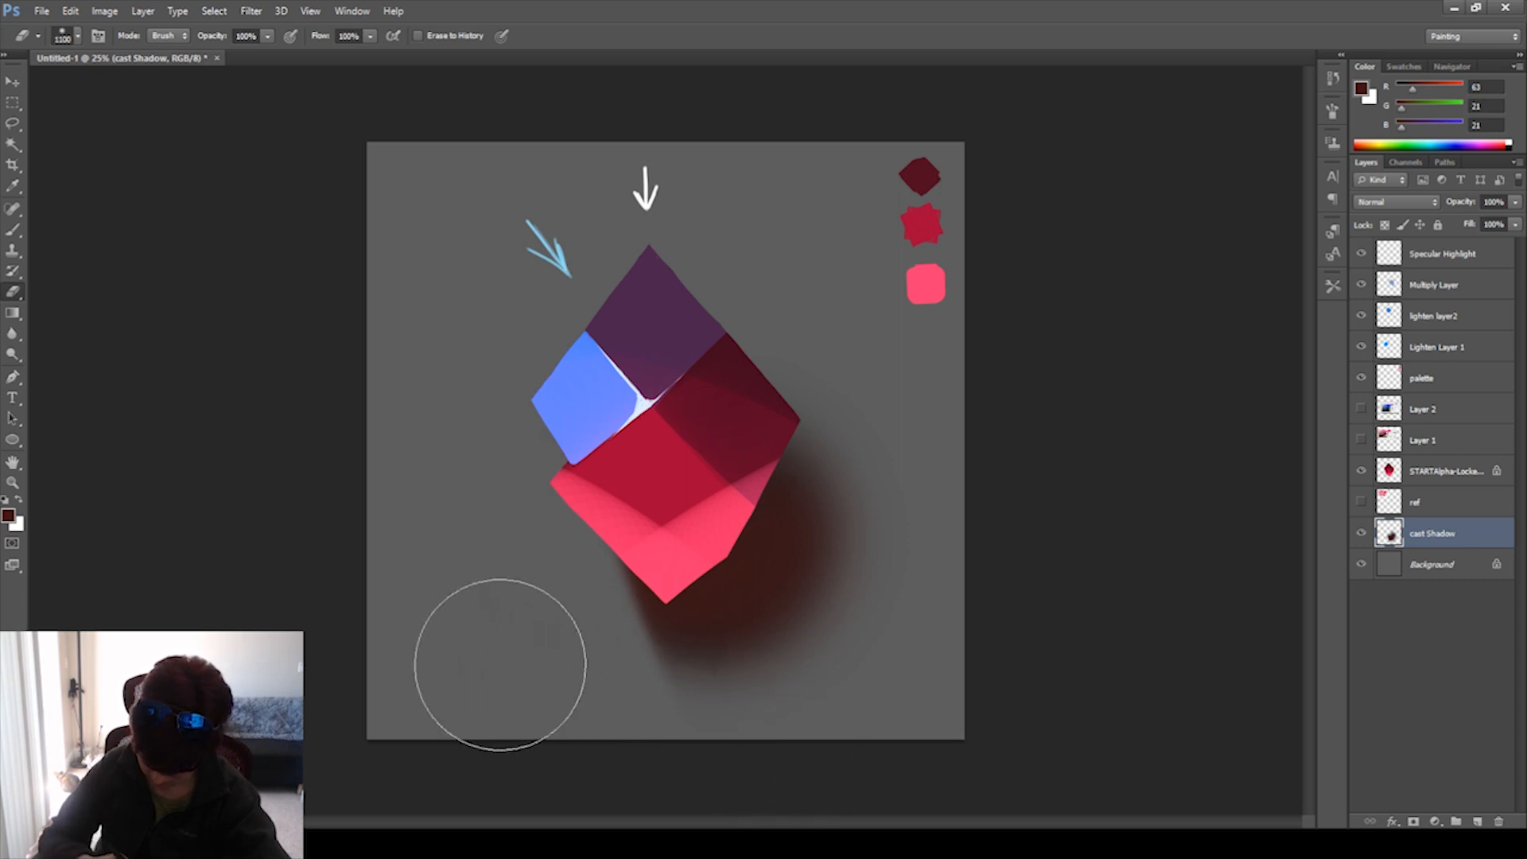
pyautogui.moveTo(509, 668); pyautogui.dragTo(764, 769)
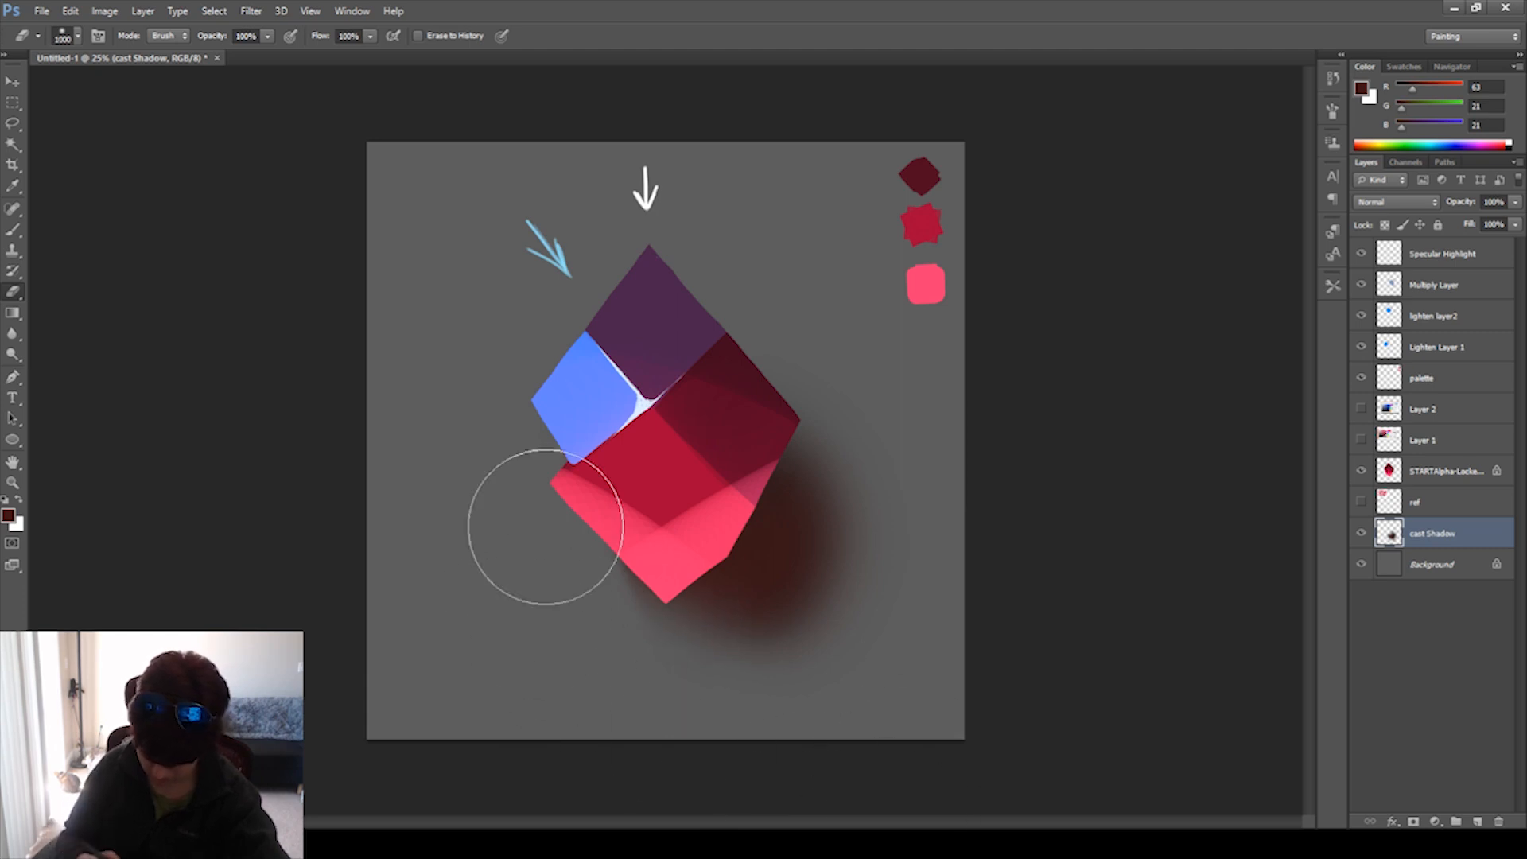
# Reduce the Eraser to 125 px and trim the shadow to a slanted edge running from the gem's bottom tip toward the lower right.
pyautogui.press('[')
pyautogui.press('[')
pyautogui.press('[')
pyautogui.press('[')
pyautogui.press('[')
pyautogui.press('[')
pyautogui.press('[')
pyautogui.press('[')
pyautogui.press('[')
pyautogui.press('[')
pyautogui.press('[')
pyautogui.press('[')
pyautogui.press('[')
pyautogui.press('[')
pyautogui.press('[')
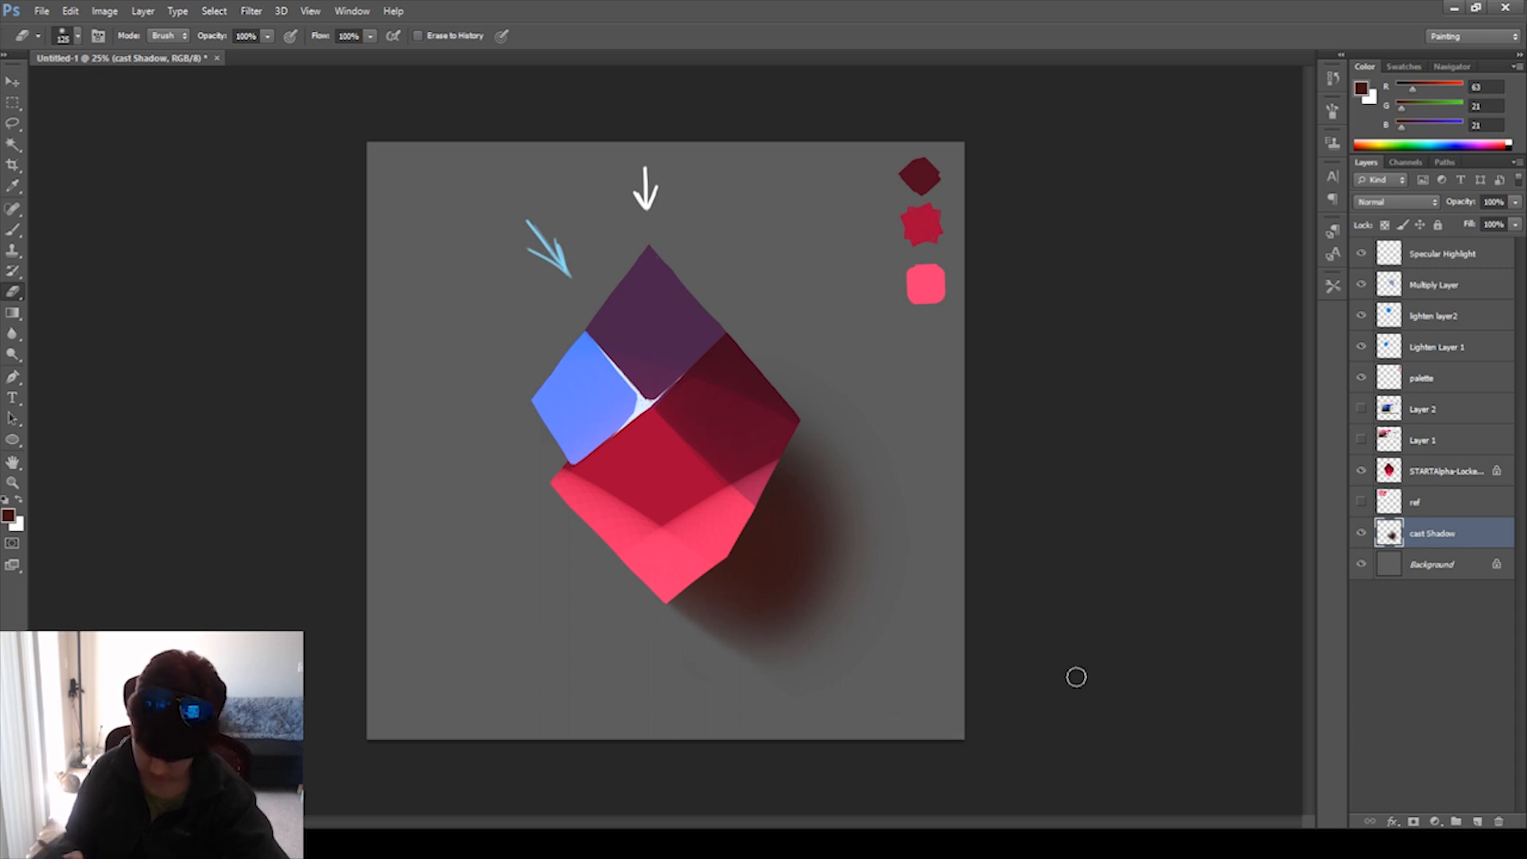
# Extend the reddish-brown cast shadow up along the gem's right side with a 900 px soft brush.
pyautogui.click(13, 230)
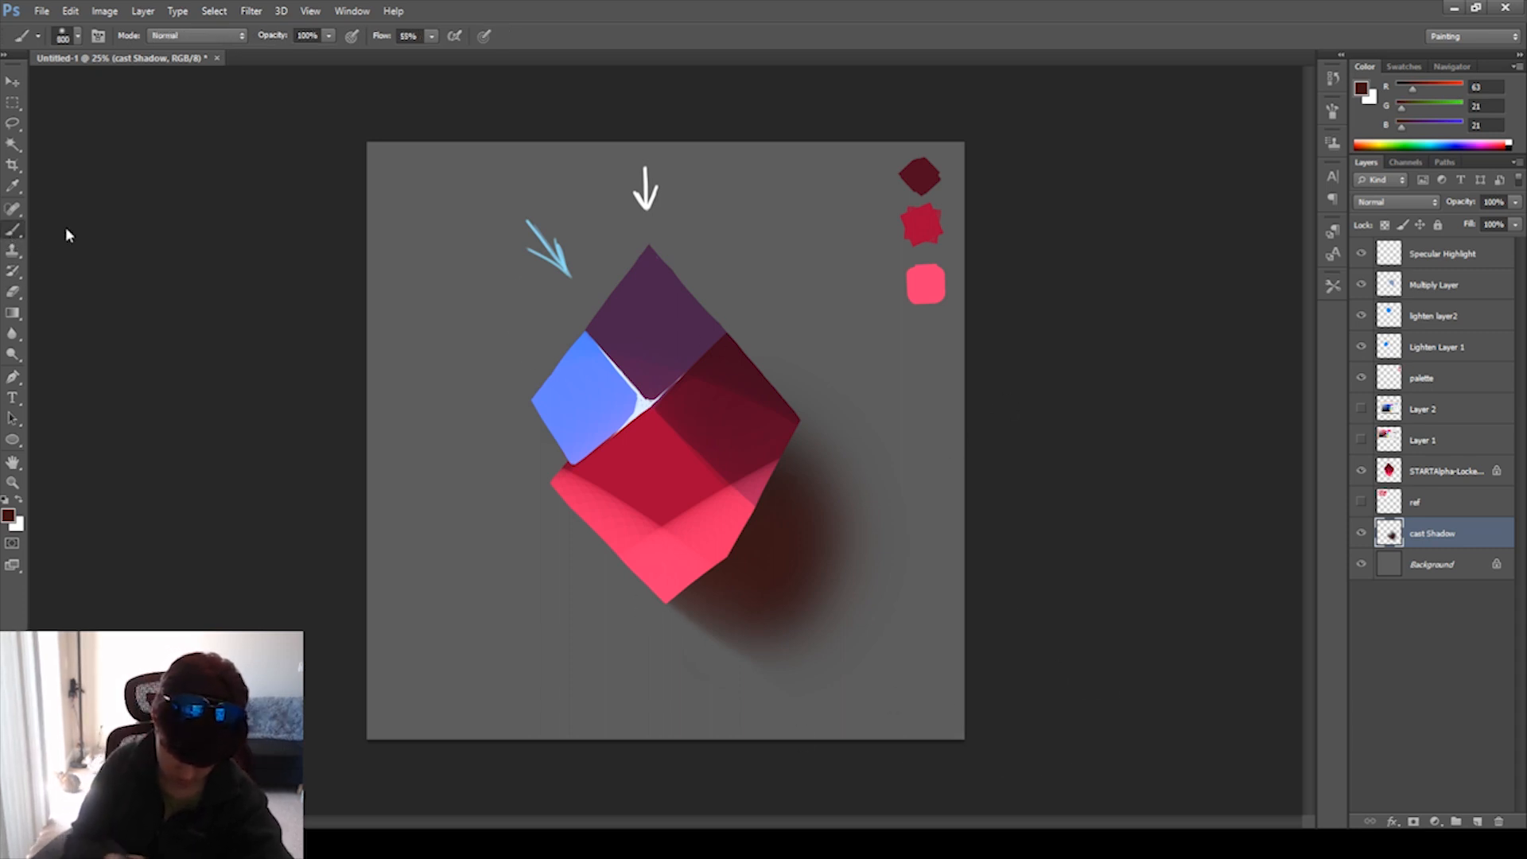
pyautogui.moveTo(783, 544)
pyautogui.mouseDown()
pyautogui.moveTo(791, 456)
pyautogui.moveTo(731, 452)
pyautogui.mouseUp()
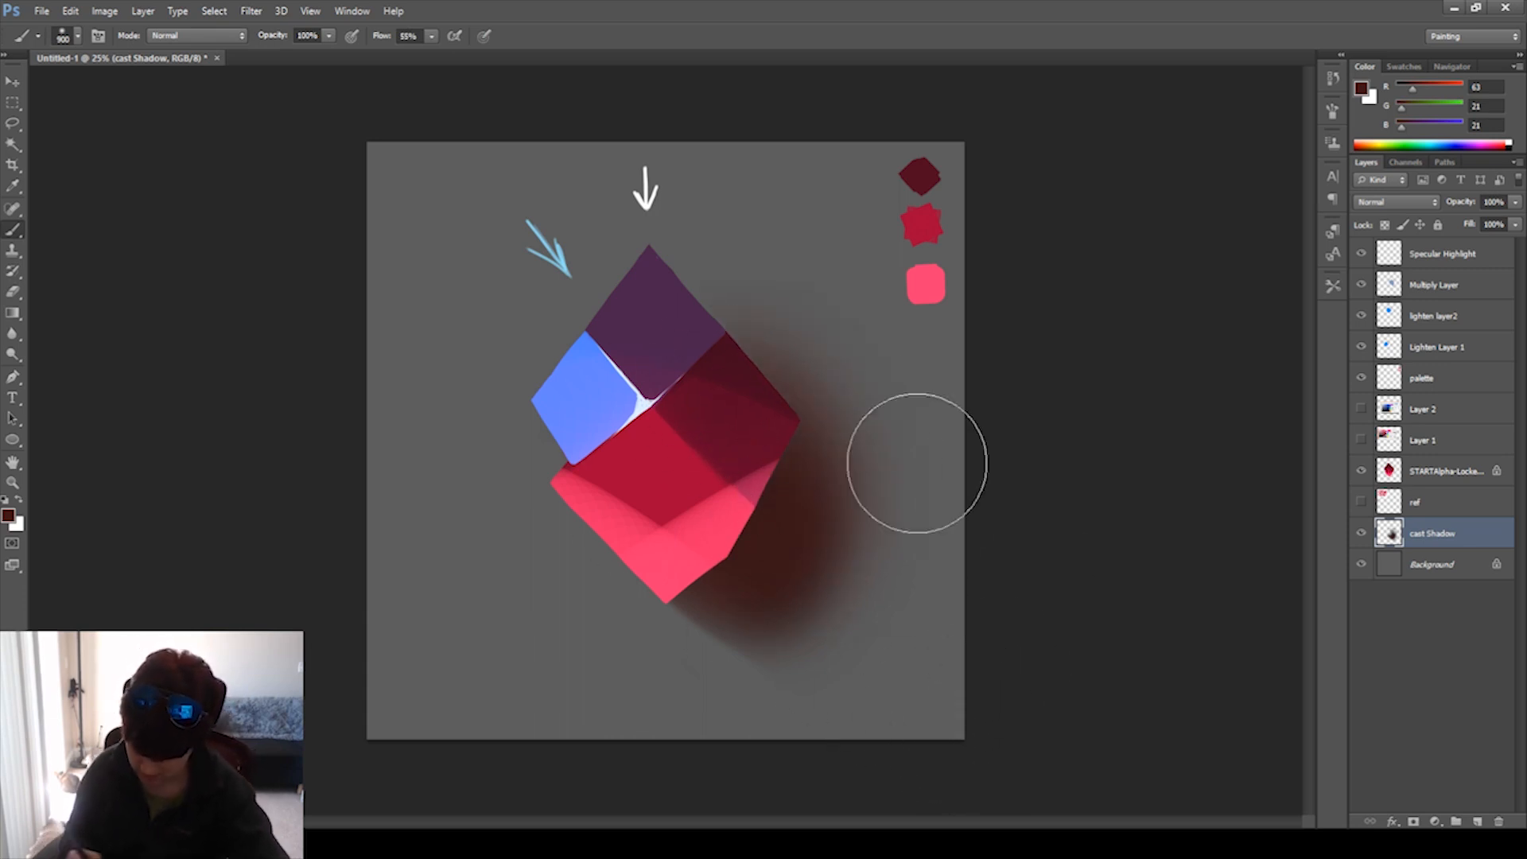
# Sample a pinkish red (RGB 216, 34, 90) from the gem's lower facets and set the soft brush to 800 px.
pyautogui.click(18, 191)
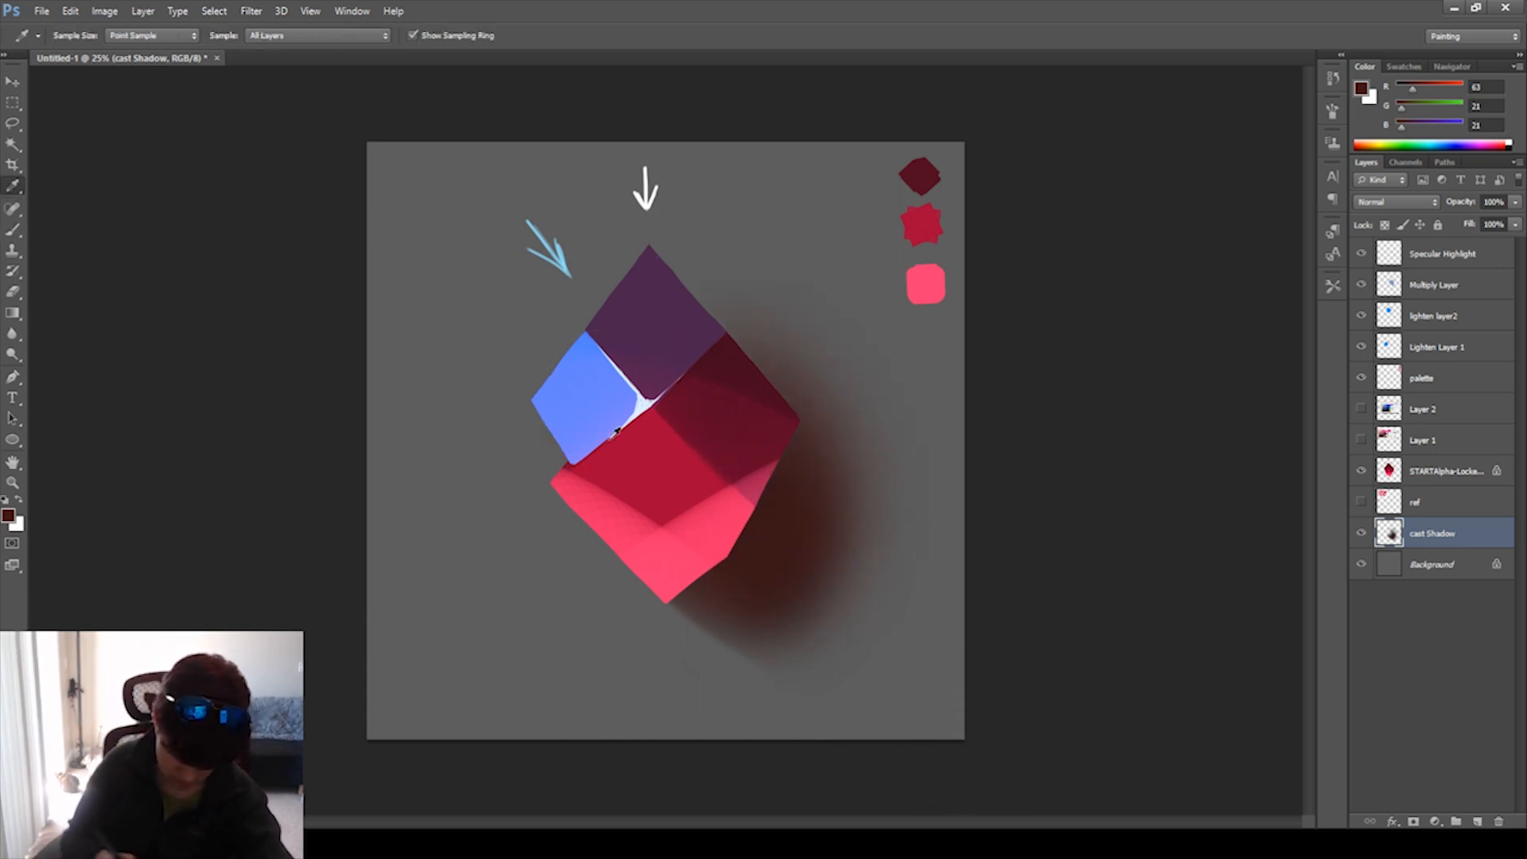
pyautogui.moveTo(665, 557); pyautogui.dragTo(621, 499)
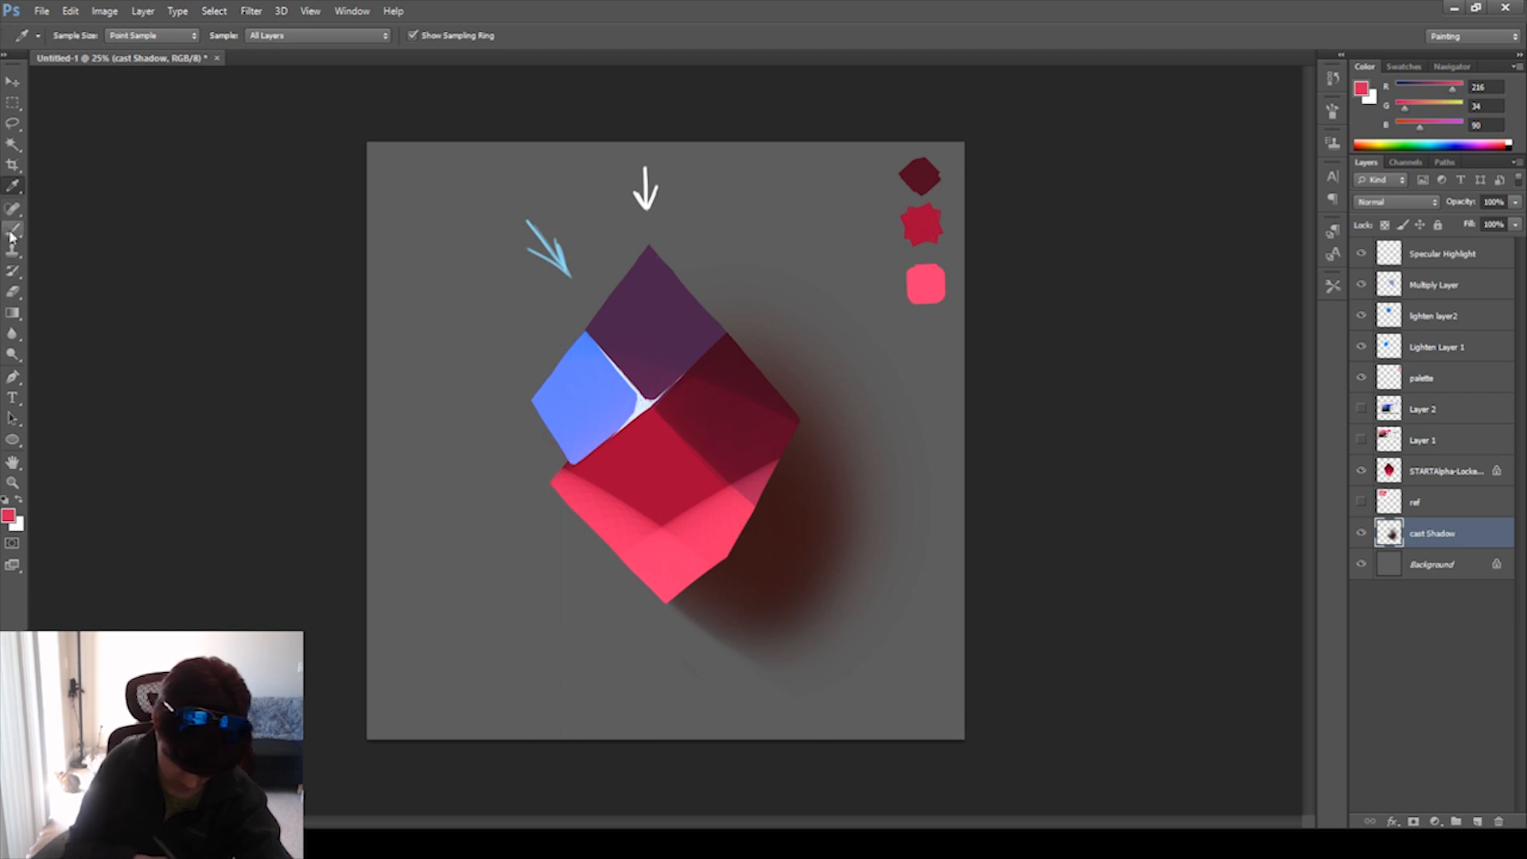
pyautogui.press('b')
pyautogui.press(']')
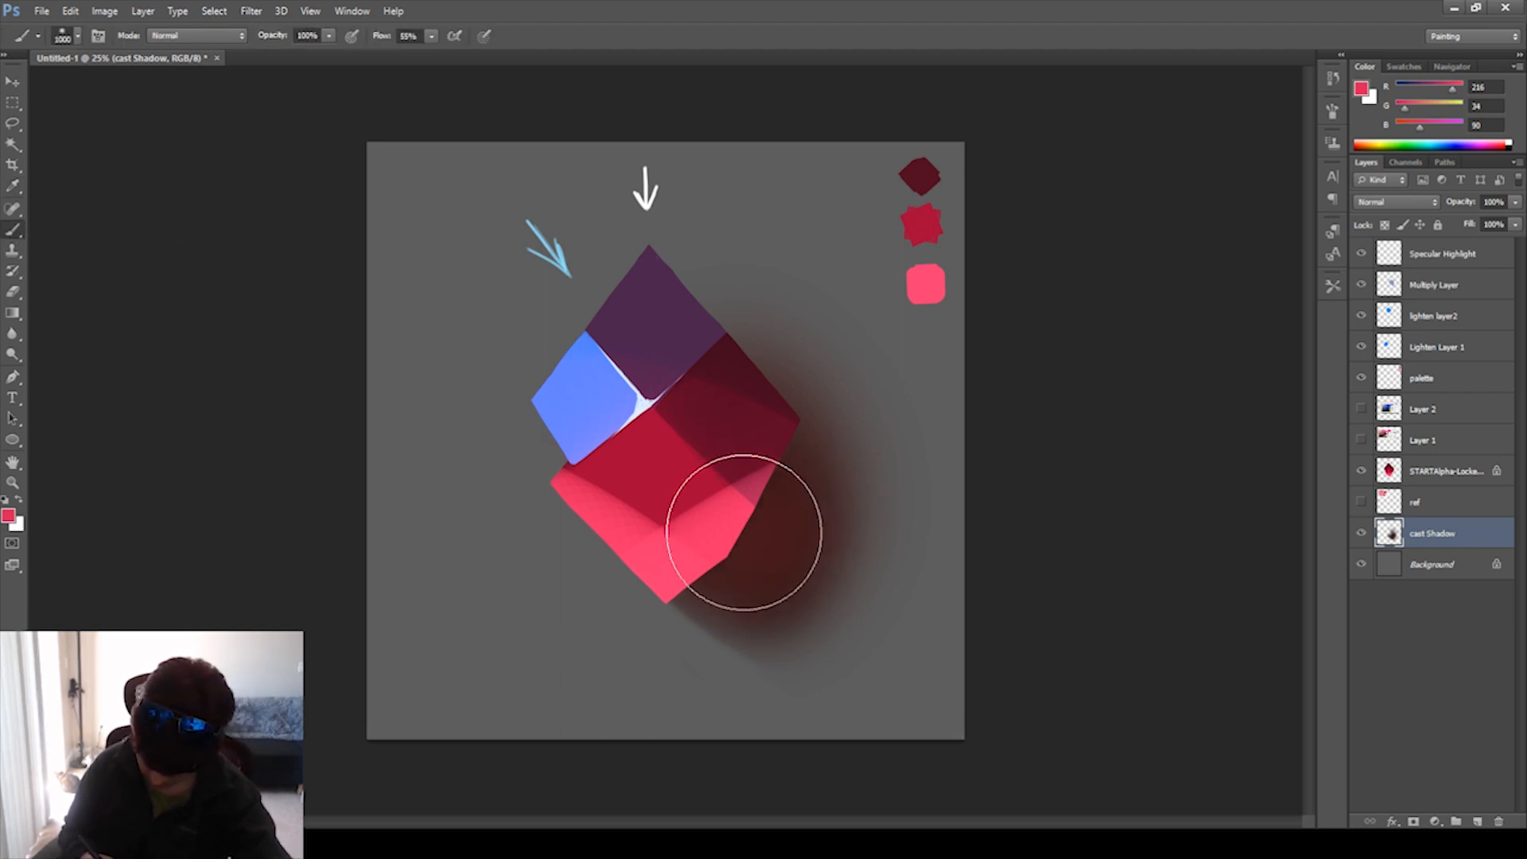
pyautogui.press('[')
pyautogui.press('[')
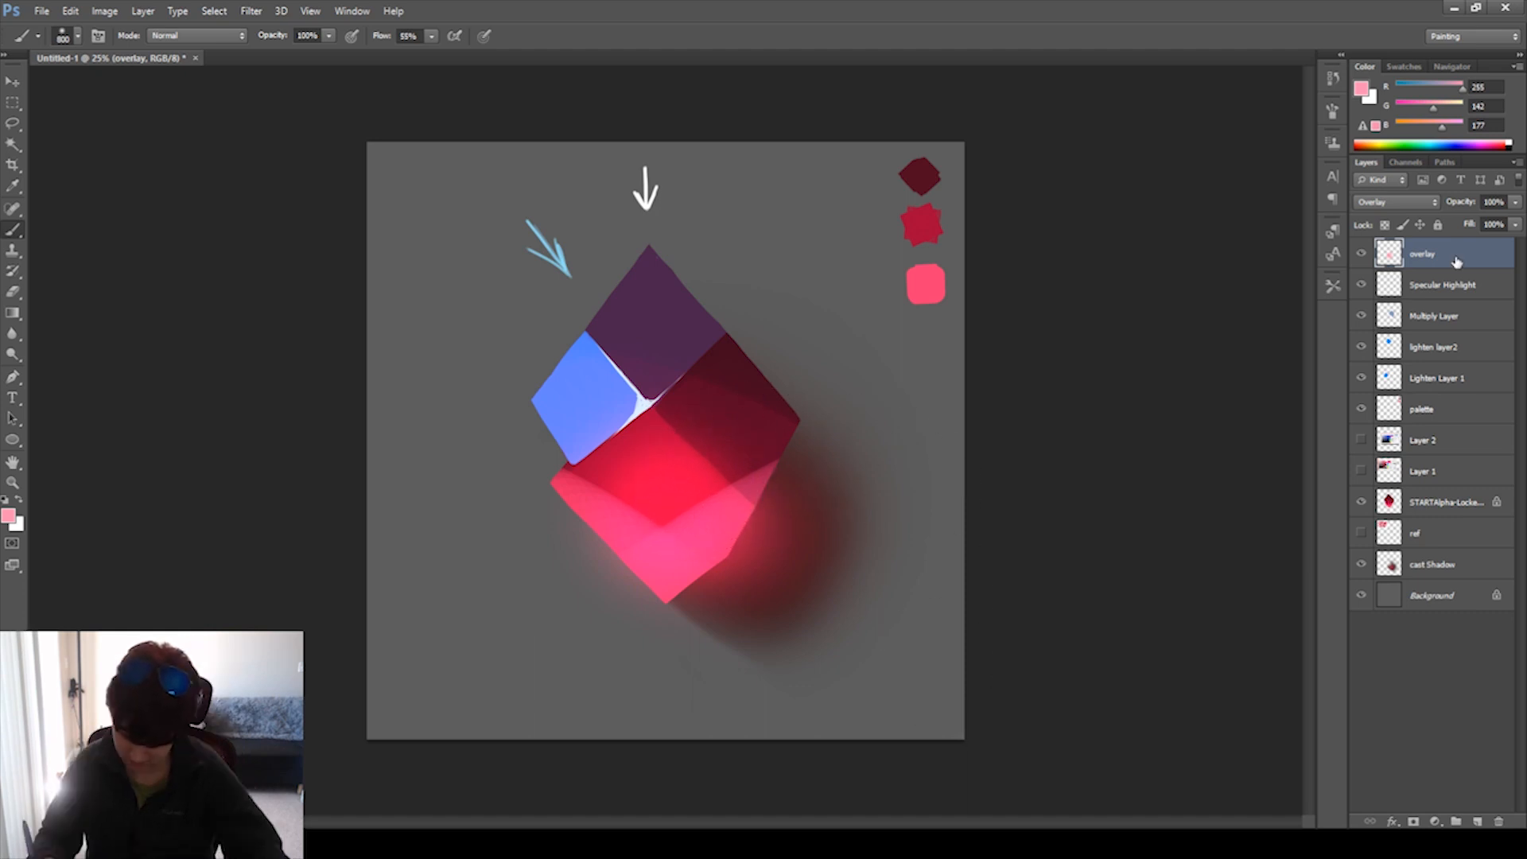
# Sample deep red (RGB 166, 5, 54) from the gem with the overlay layer hidden, then activate the STARTAlpha-Locked color layer and show overlay again.
pyautogui.click(1361, 255)
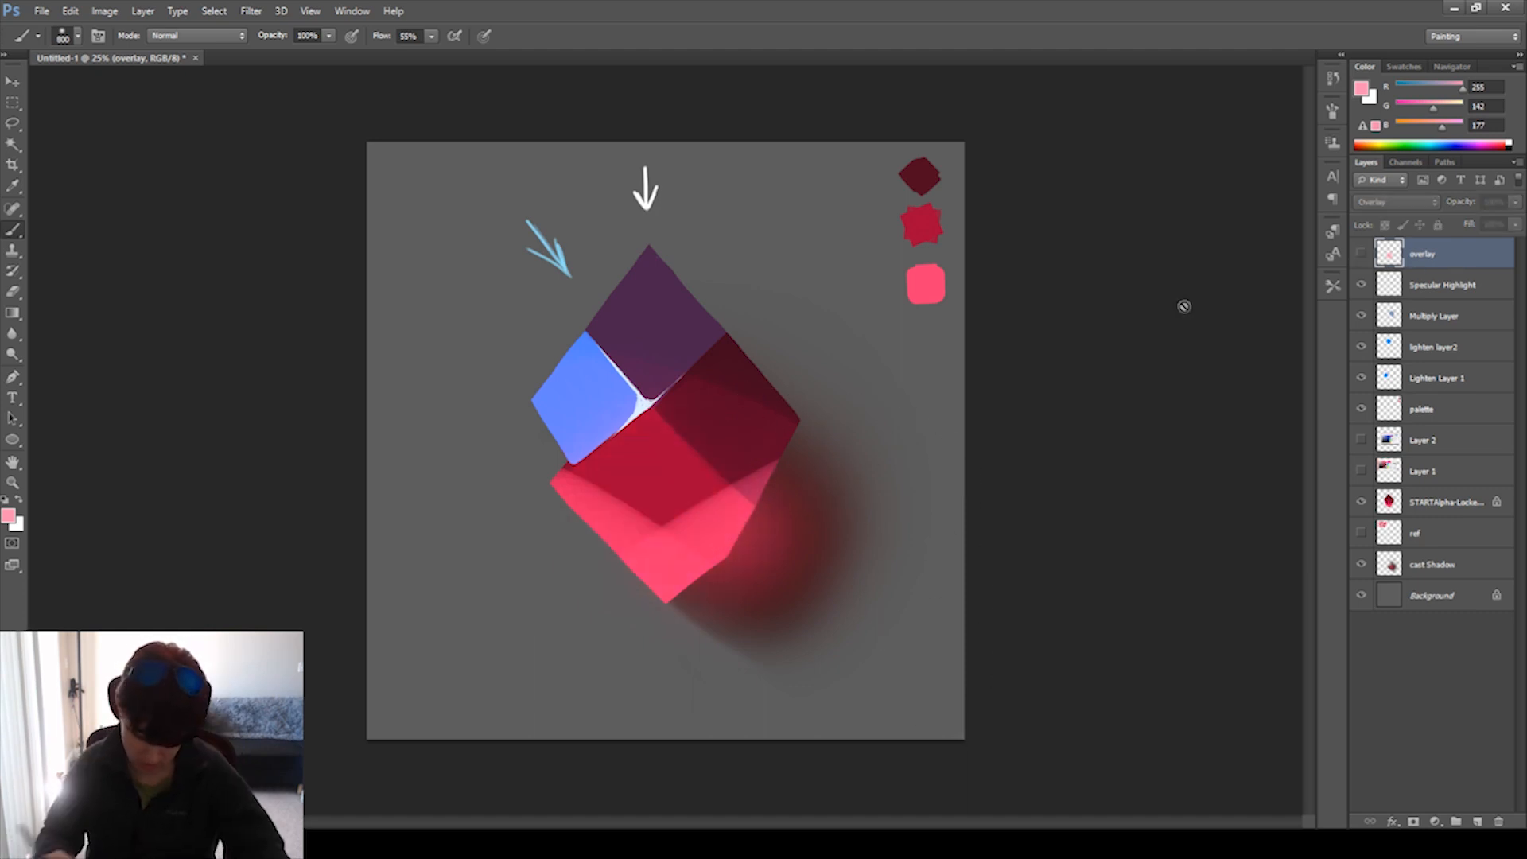
pyautogui.click(22, 185)
pyautogui.click(648, 415)
pyautogui.click(22, 232)
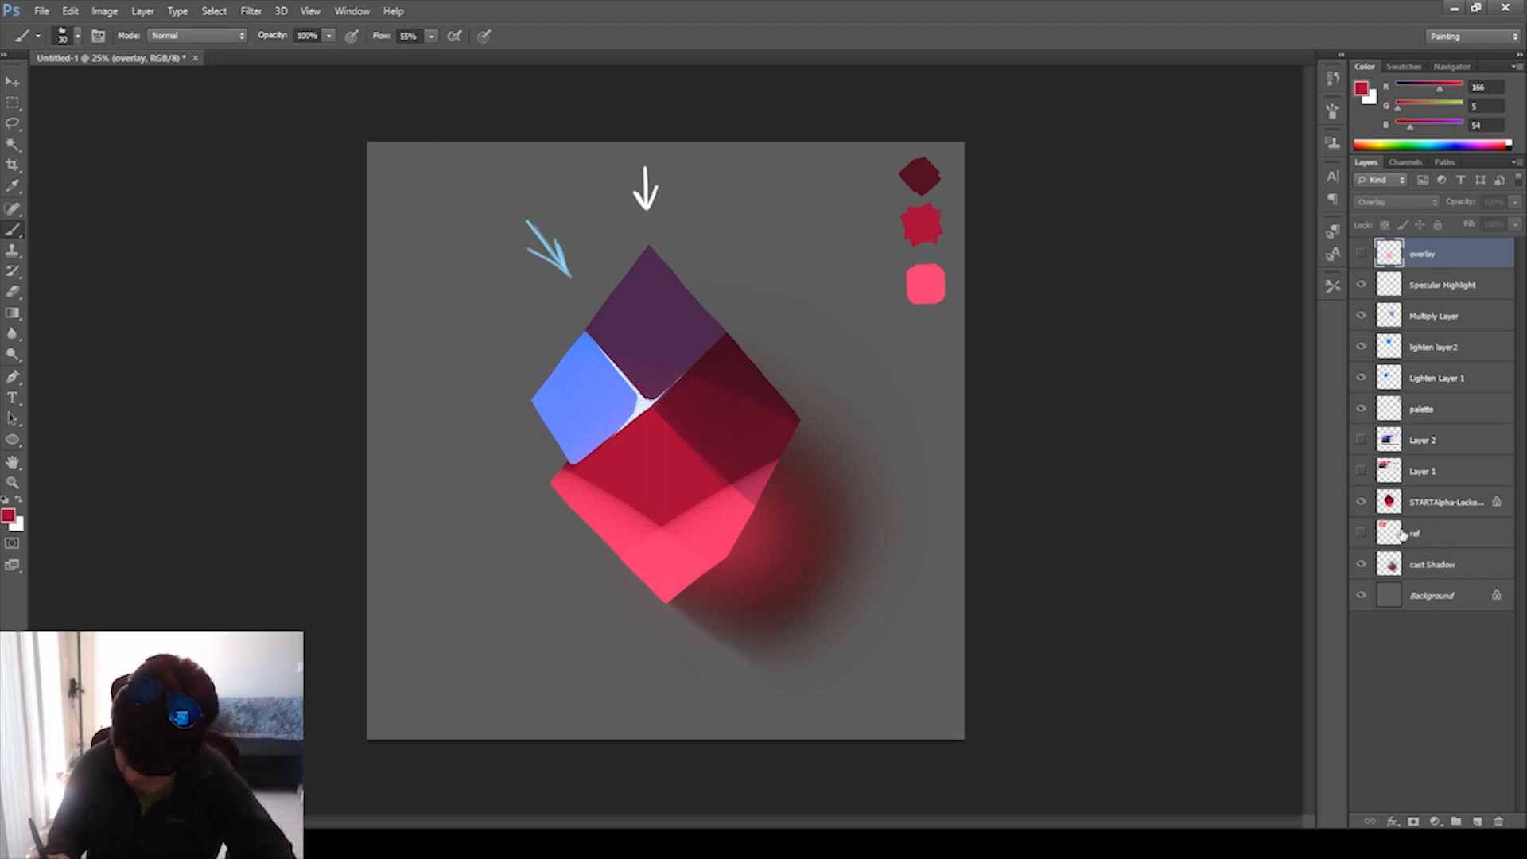
pyautogui.click(1456, 513)
pyautogui.click(1362, 255)
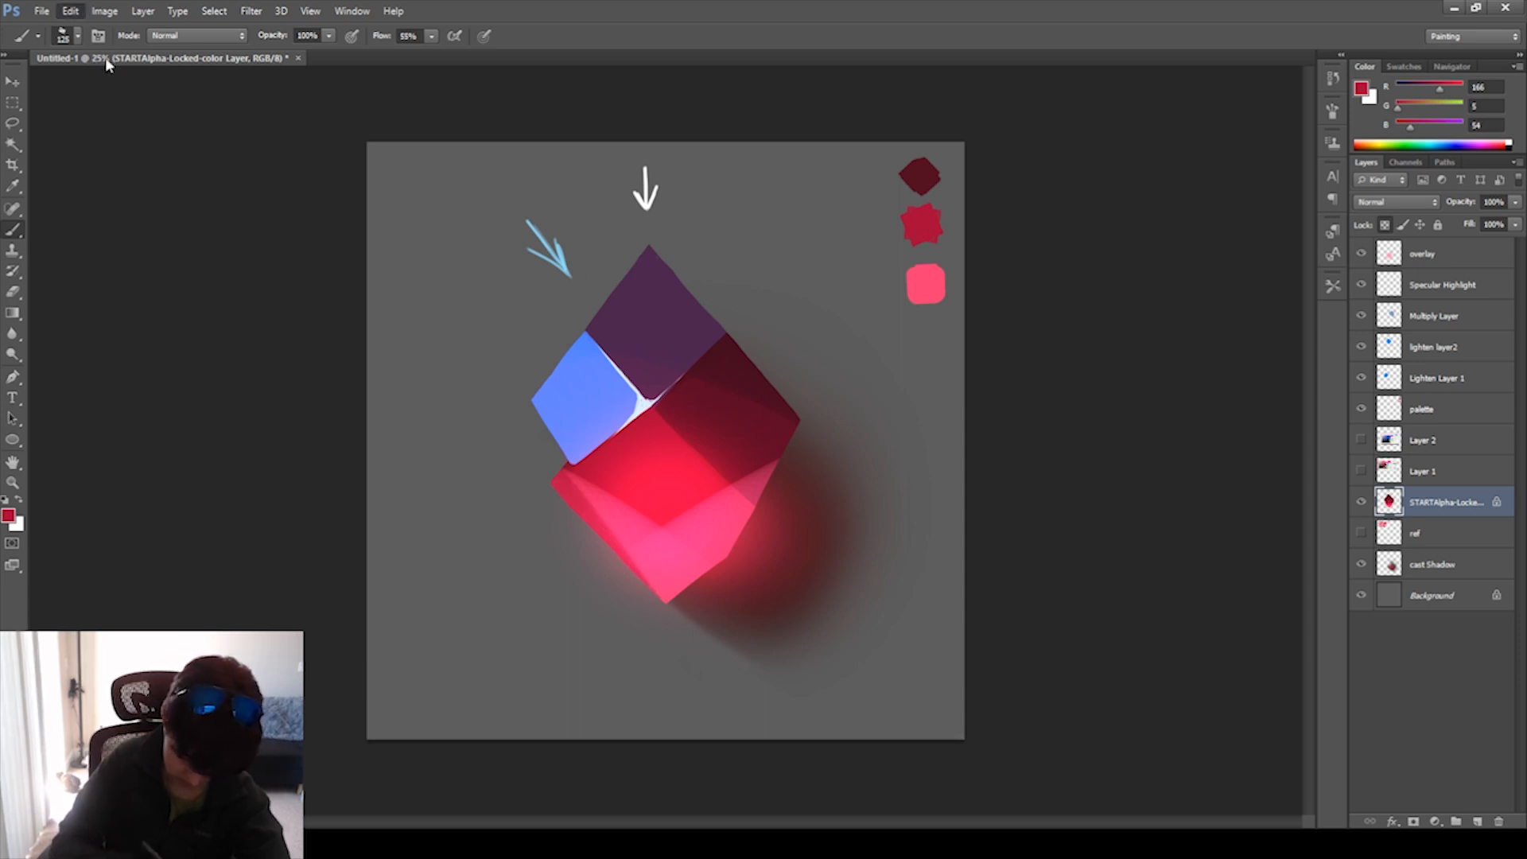
# Paint the deep red along the gem's lower-right edge on the STARTAlpha-Locked color layer with an enlarged brush.
pyautogui.press(']')
pyautogui.moveTo(666, 592); pyautogui.dragTo(728, 549)
pyautogui.click(1422, 254)
pyautogui.click(1446, 502)
# Sample the blue (RGB 41, 132, 255) on Lighten Layer 1, keep its blend mode at Lighten, and dab it just below the blue facet's lower corner.
pyautogui.click(1437, 378)
pyautogui.click(1396, 202)
pyautogui.keyDown('alt'); pyautogui.click(585, 398); pyautogui.keyUp('alt')
pyautogui.click(1396, 202)
pyautogui.moveTo(571, 466)
pyautogui.mouseDown()
pyautogui.moveTo(560, 481)
pyautogui.moveTo(572, 474)
pyautogui.mouseUp()
pyautogui.press('e')
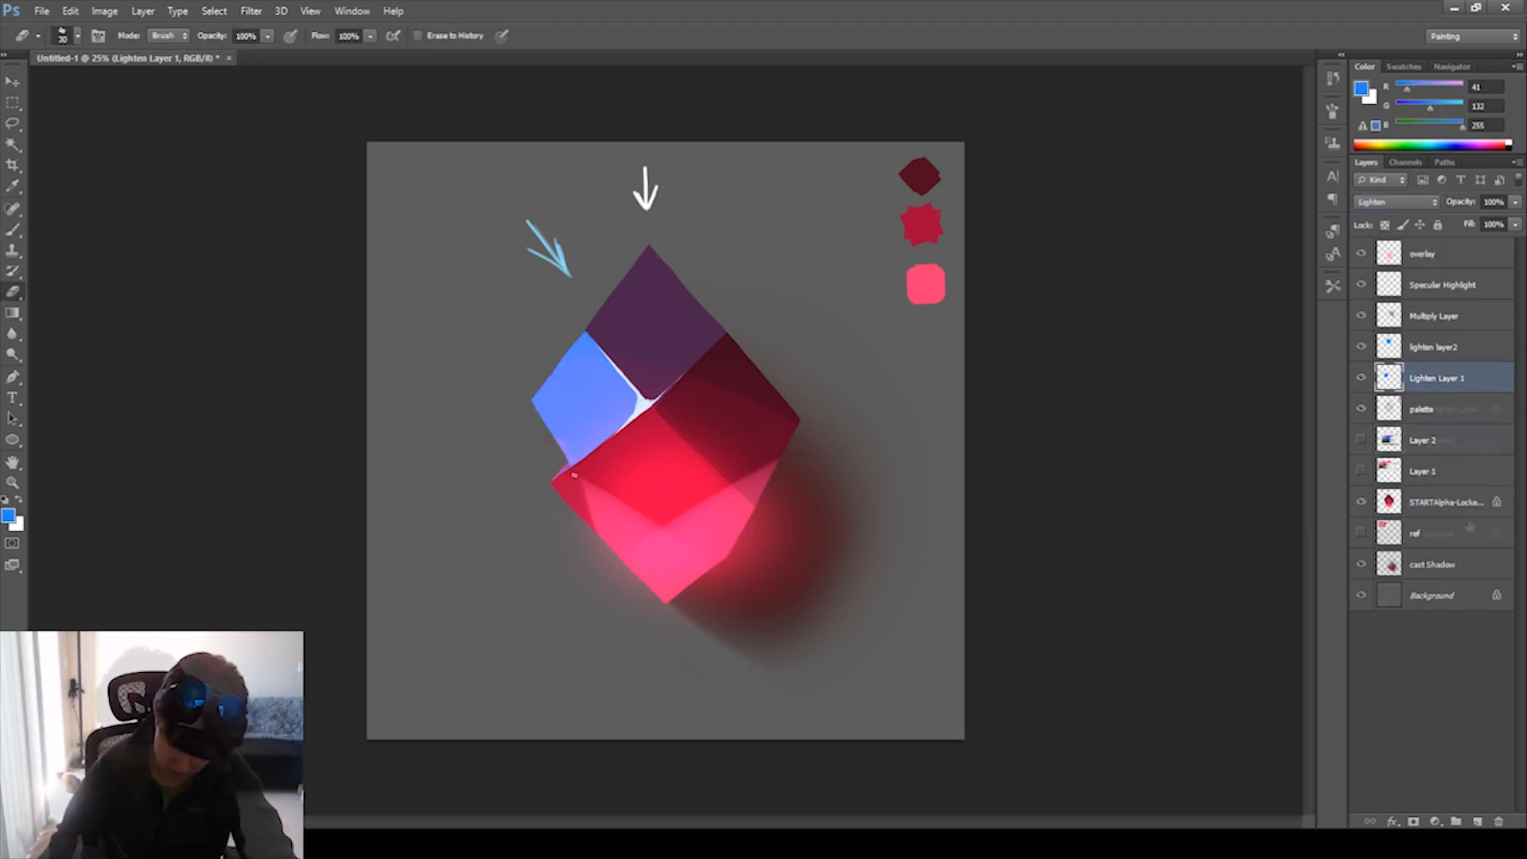